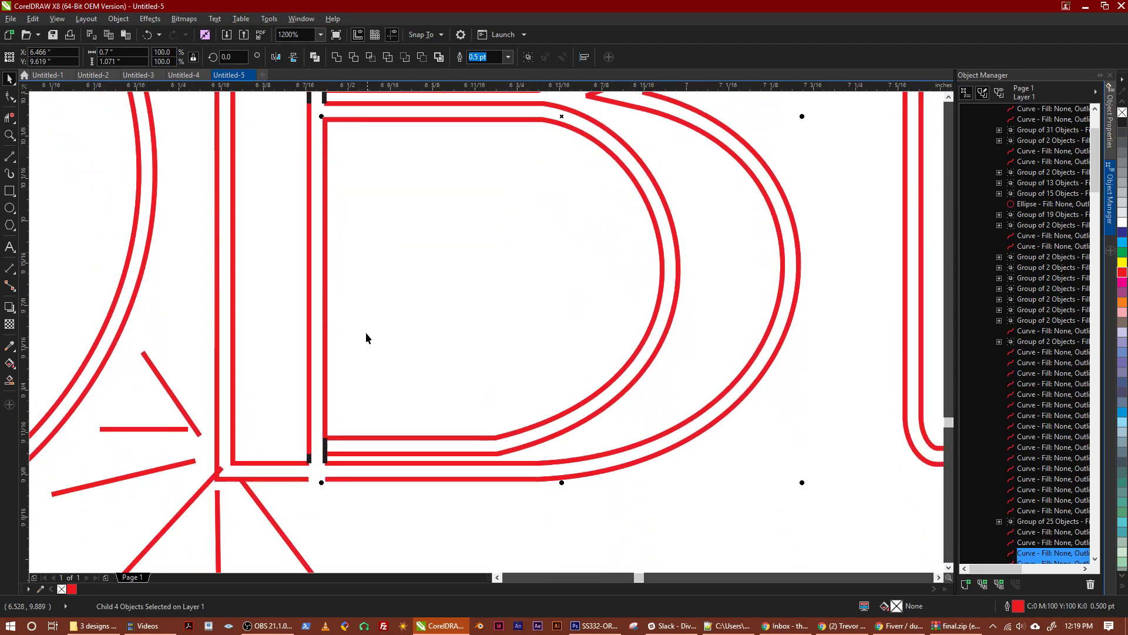
{"action": "scroll", "coordinate": [355, 391], "scroll_direction": "down", "scroll_amount": 2}
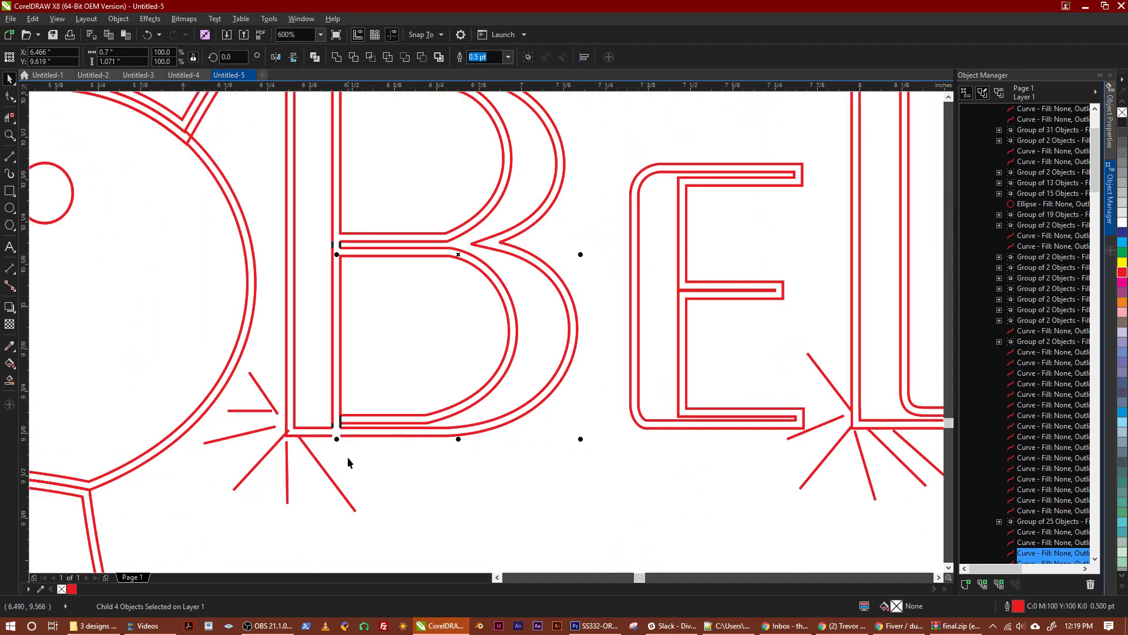
Examine the gaps between the stem and the bowls along the full height of the letter B in Believe
{"action": "left_click_drag", "start_coordinate": [347, 280], "coordinate": [400, 244]}
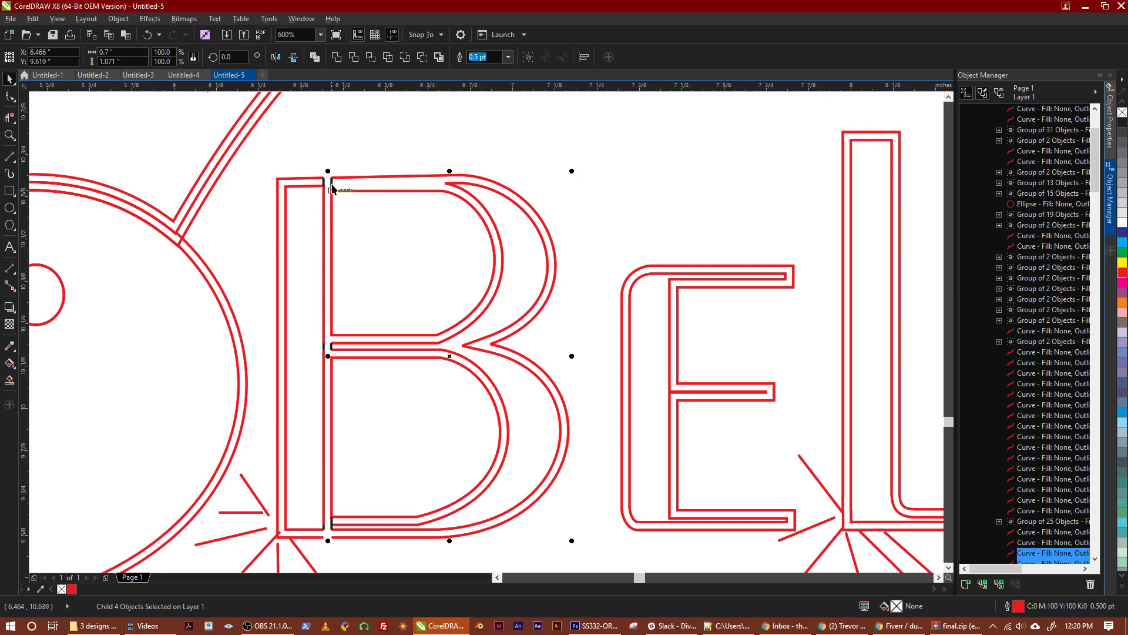
{"action": "scroll", "coordinate": [320, 183], "scroll_direction": "up", "scroll_amount": 2}
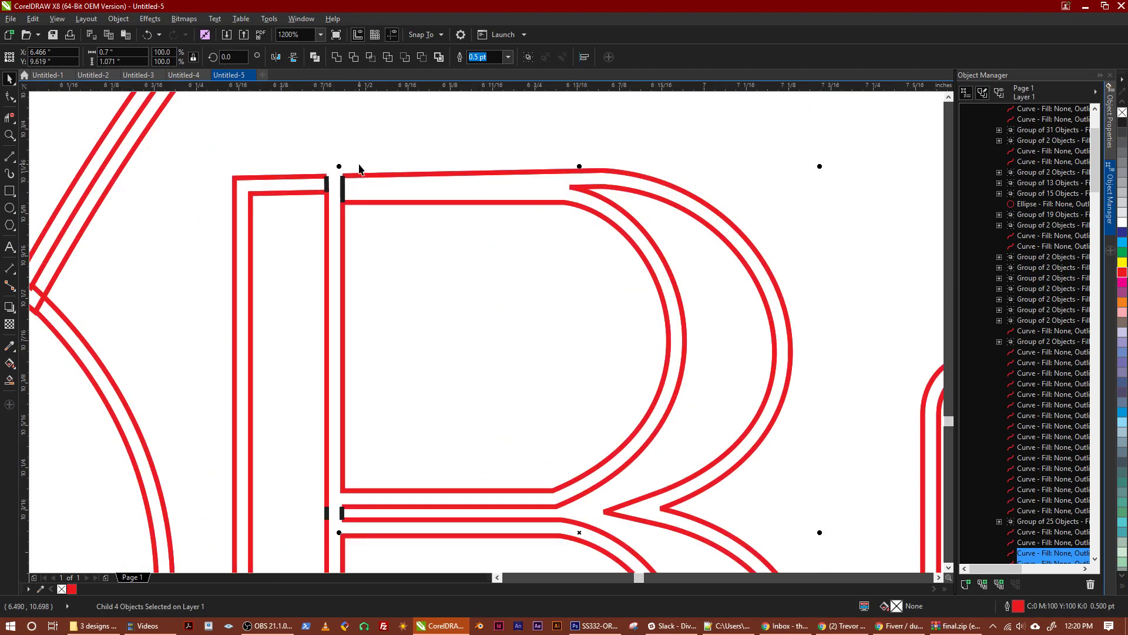
{"action": "left_click_drag", "start_coordinate": [365, 154], "coordinate": [362, 174]}
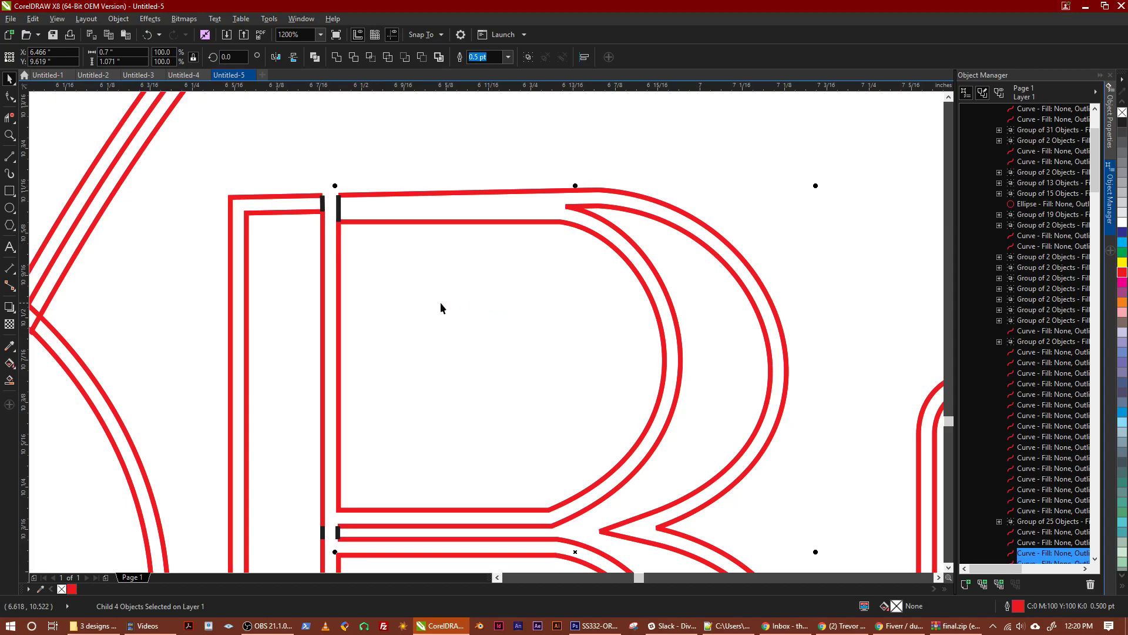
{"action": "scroll", "coordinate": [441, 306], "scroll_direction": "down", "scroll_amount": 2}
{"action": "scroll", "coordinate": [428, 323], "scroll_direction": "up", "scroll_amount": 1}
{"action": "scroll", "coordinate": [398, 316], "scroll_direction": "down", "scroll_amount": 1}
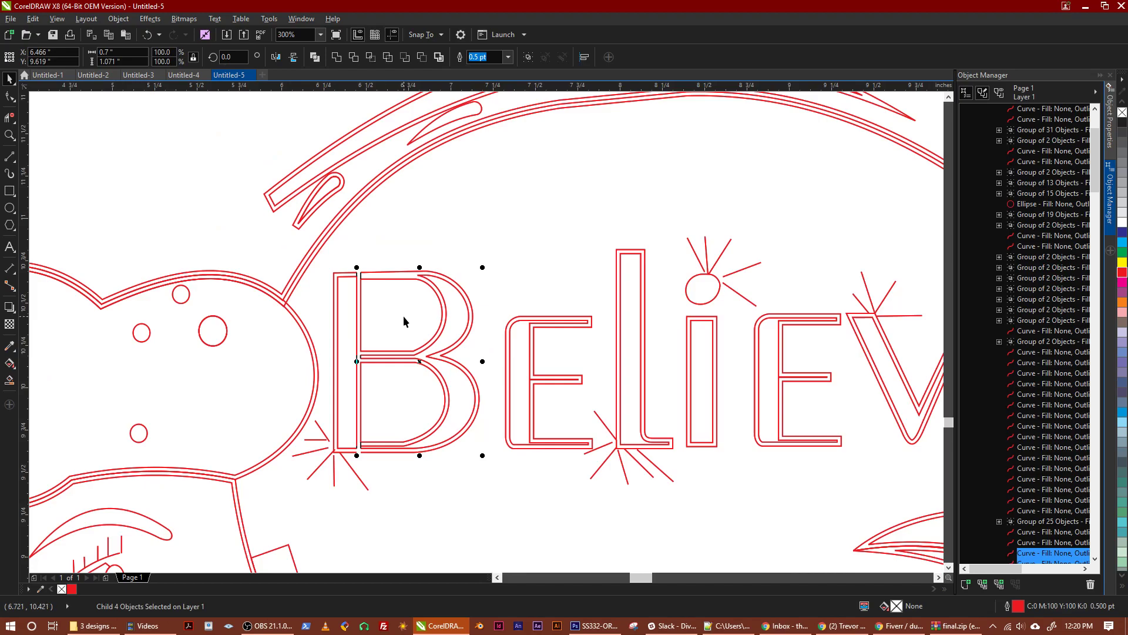
{"action": "scroll", "coordinate": [403, 321], "scroll_direction": "up", "scroll_amount": 1}
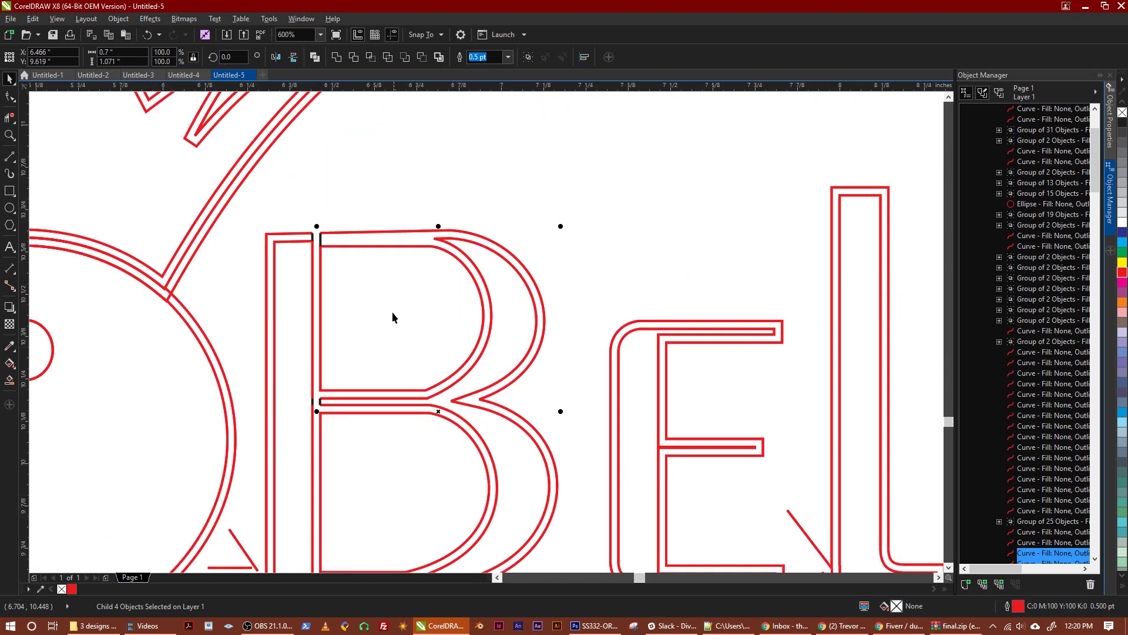
{"action": "left_click_drag", "start_coordinate": [391, 321], "coordinate": [322, 319]}
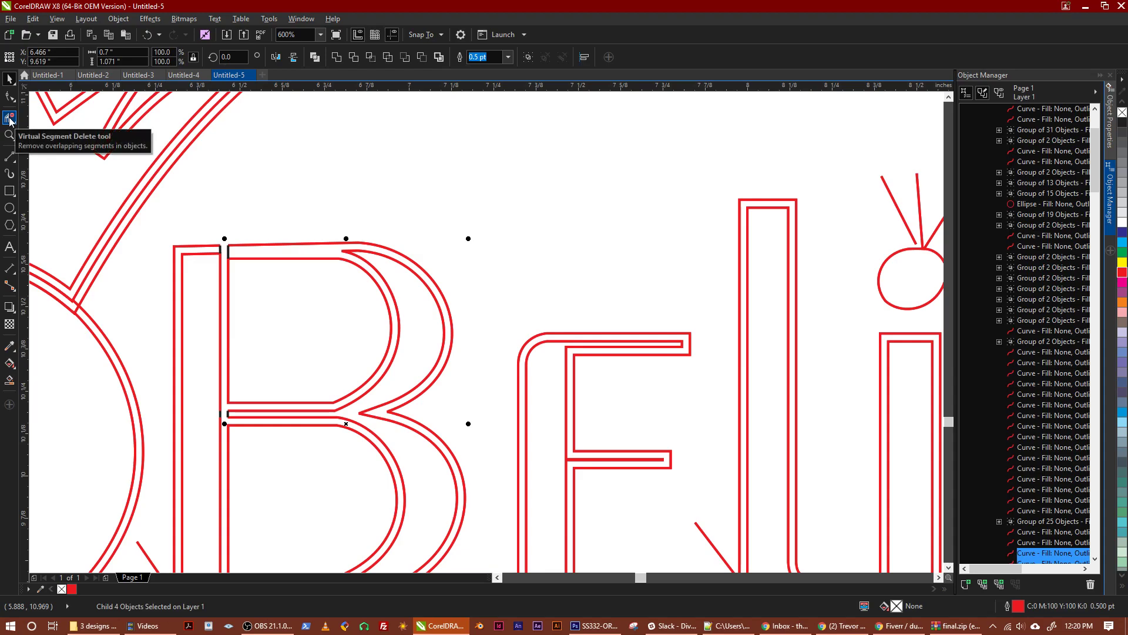
Draw two short 2-point lines, each about 0.045 in long, across the B's top stroke just before the upper bowl's curve
{"action": "left_click", "coordinate": [10, 157]}
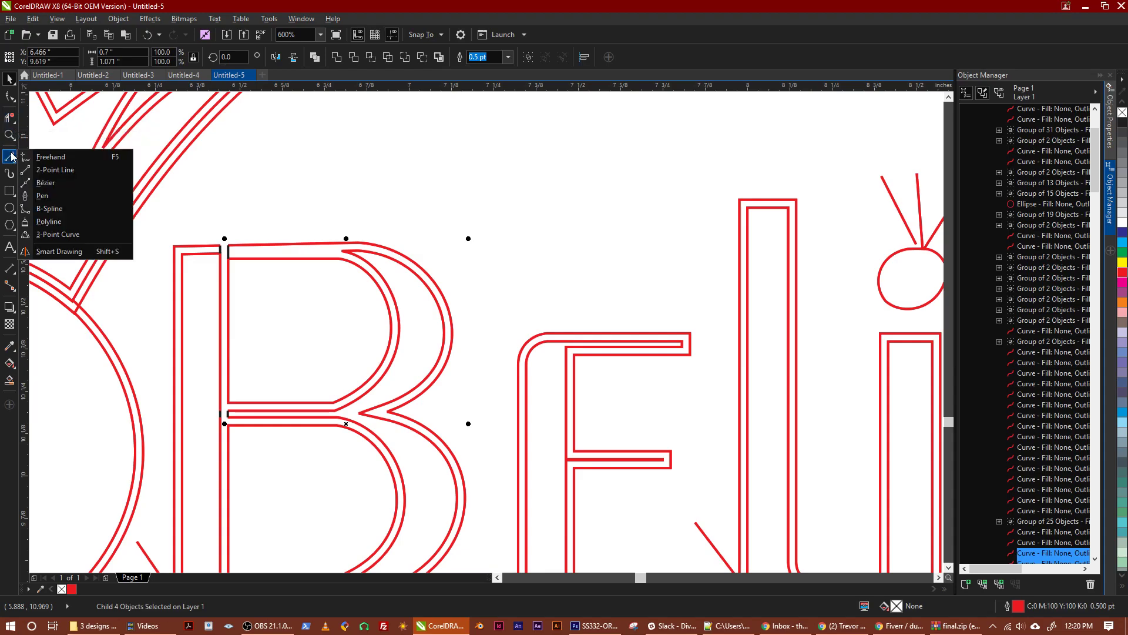
{"action": "left_click", "coordinate": [52, 170]}
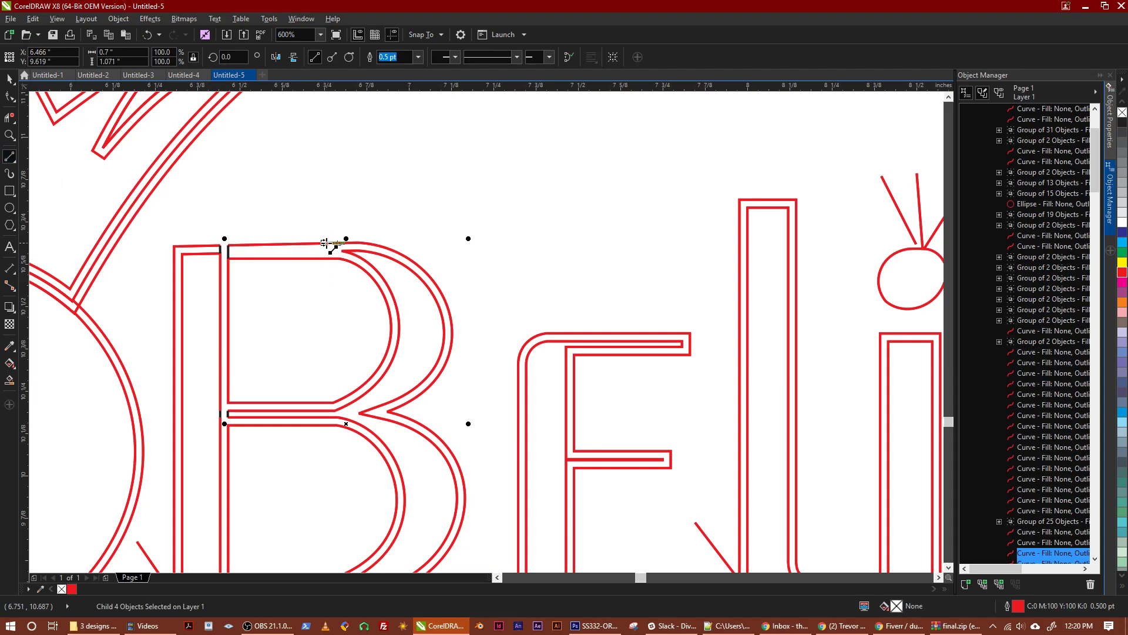
{"action": "left_click_drag", "start_coordinate": [327, 243], "coordinate": [327, 258]}
{"action": "scroll", "coordinate": [327, 258], "scroll_direction": "up", "scroll_amount": 4}
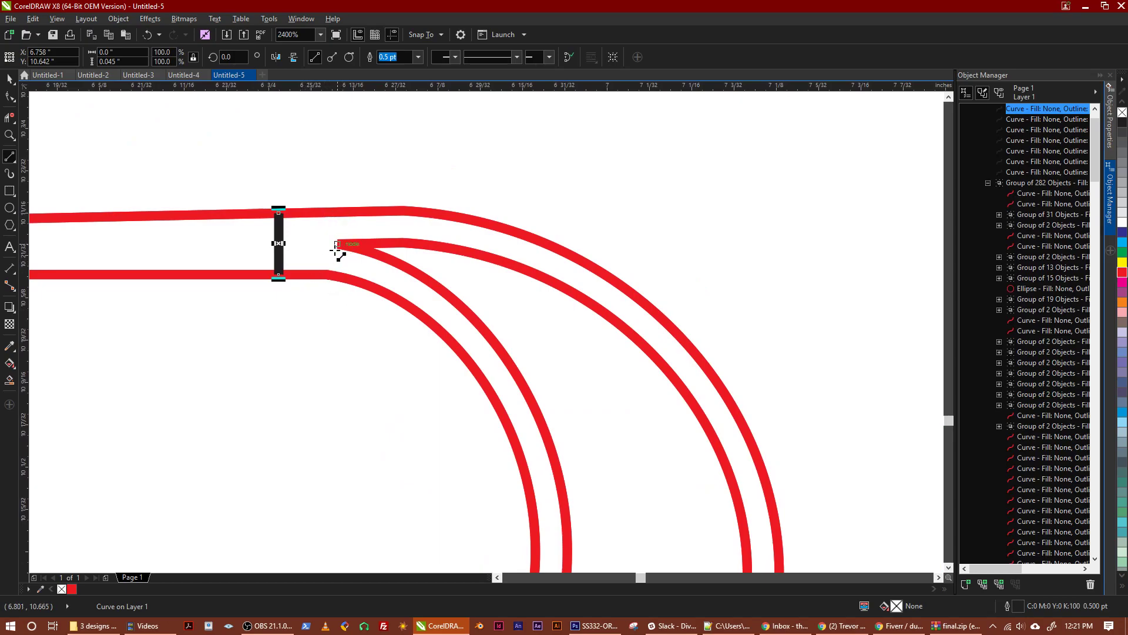
{"action": "left_click_drag", "start_coordinate": [341, 212], "coordinate": [336, 277]}
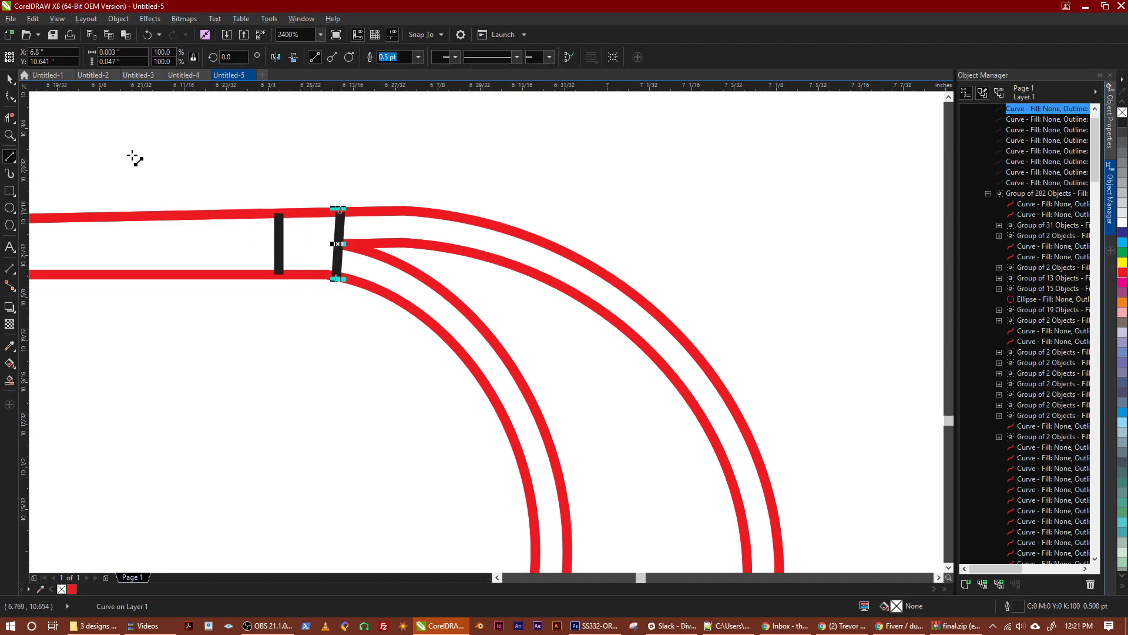
Remove the outer and inner outline segments between the two short lines on the B's top stroke with Virtual Segment Delete
{"action": "left_click", "coordinate": [8, 121]}
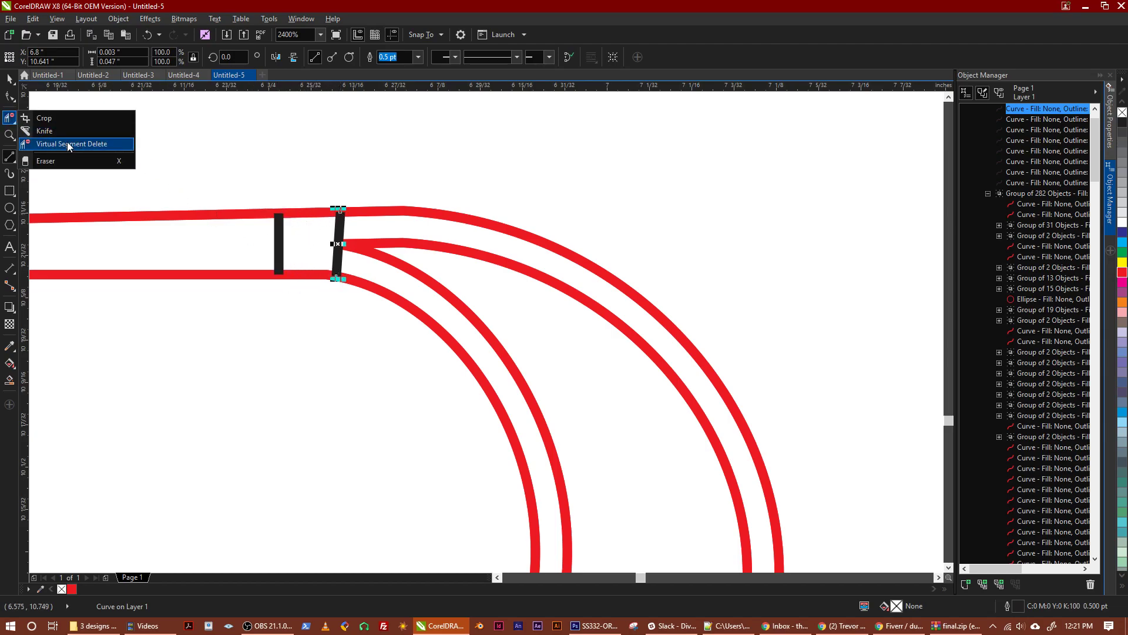
{"action": "left_click", "coordinate": [69, 146]}
{"action": "left_click", "coordinate": [310, 214]}
{"action": "left_click", "coordinate": [305, 275]}
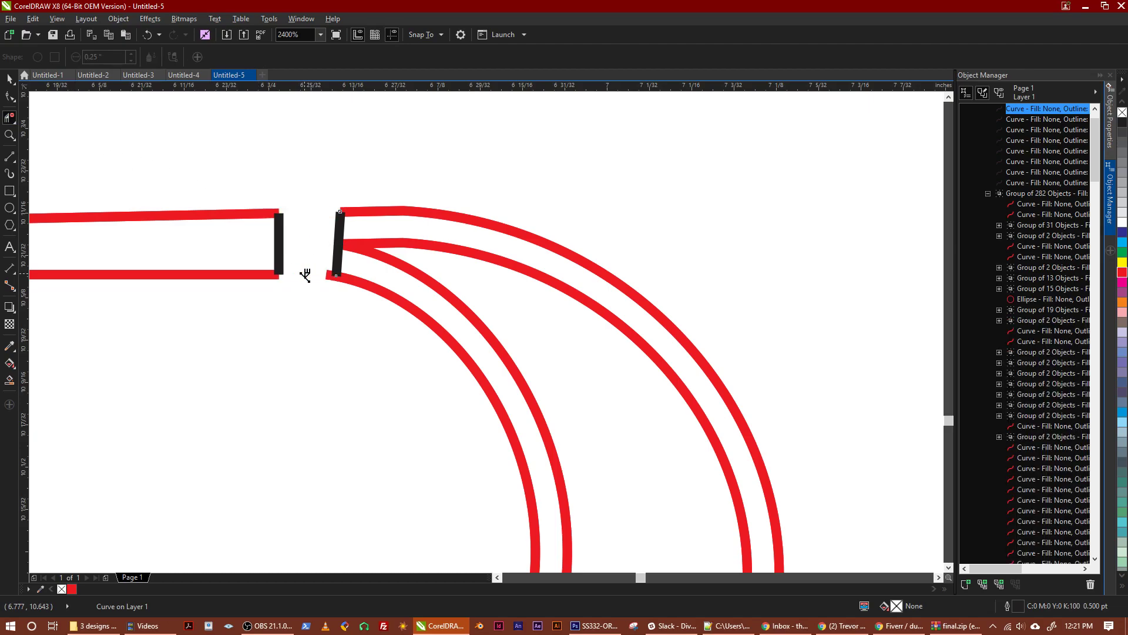
Examine the whole Believe design and the remaining outlines of the letter B for the next place to cut a gap
{"action": "scroll", "coordinate": [305, 276], "scroll_direction": "down", "scroll_amount": 3}
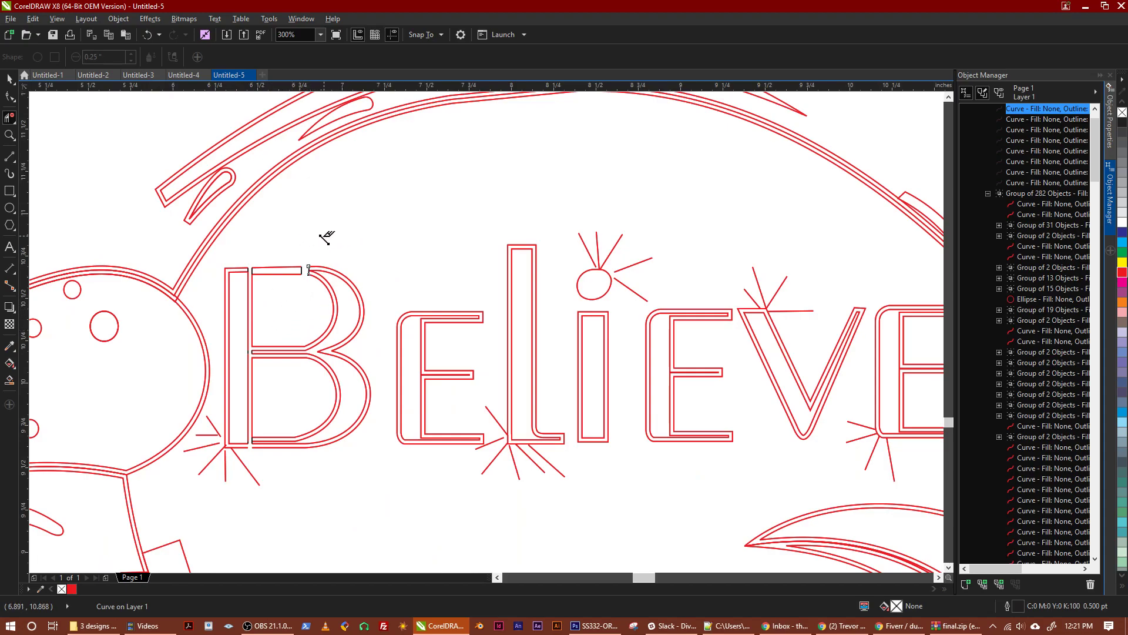
{"action": "scroll", "coordinate": [335, 241], "scroll_direction": "down", "scroll_amount": 1}
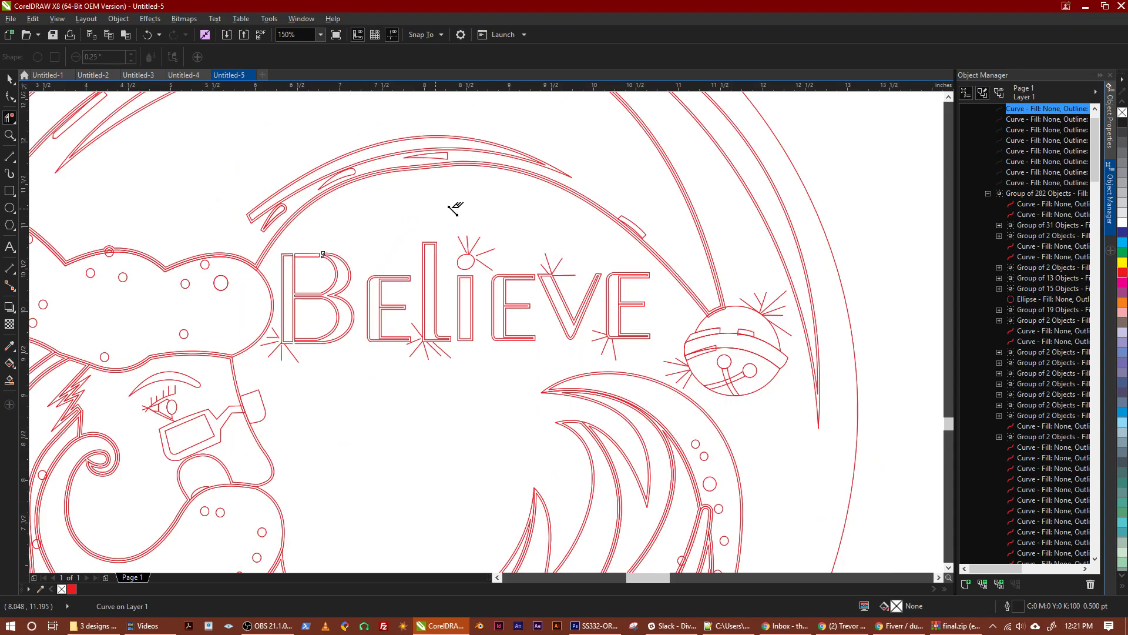
{"action": "scroll", "coordinate": [531, 252], "scroll_direction": "down", "scroll_amount": 1}
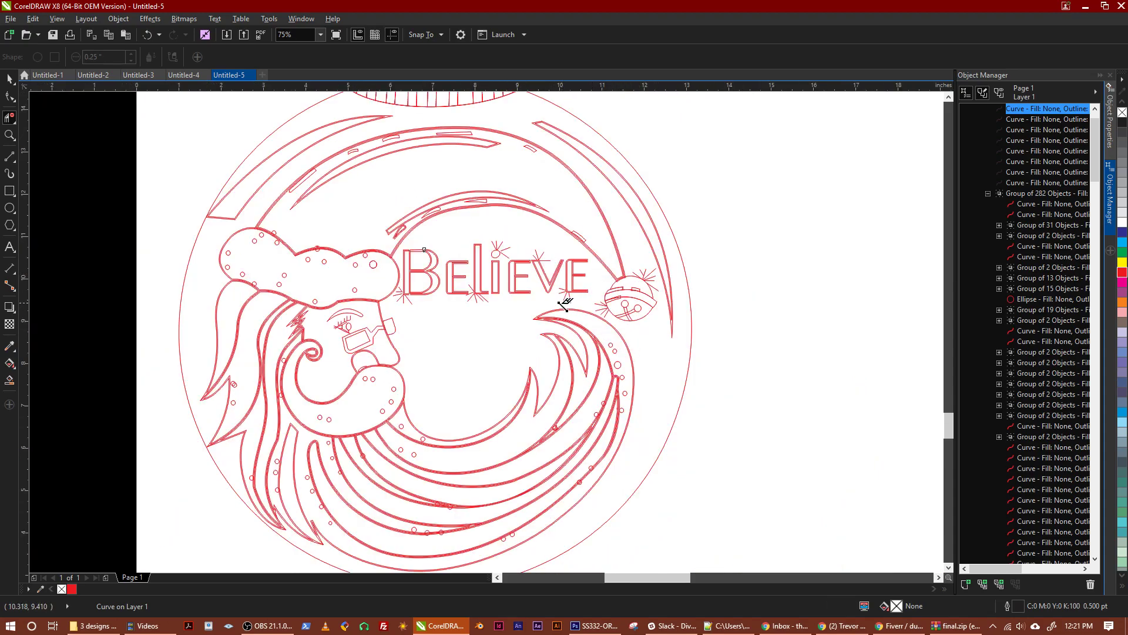
{"action": "scroll", "coordinate": [426, 256], "scroll_direction": "up", "scroll_amount": 1}
{"action": "scroll", "coordinate": [417, 235], "scroll_direction": "up", "scroll_amount": 1}
{"action": "scroll", "coordinate": [403, 300], "scroll_direction": "up", "scroll_amount": 1}
{"action": "left_click_drag", "start_coordinate": [449, 389], "coordinate": [399, 261]}
{"action": "left_click_drag", "start_coordinate": [415, 410], "coordinate": [392, 381]}
{"action": "left_click_drag", "start_coordinate": [386, 237], "coordinate": [320, 279]}
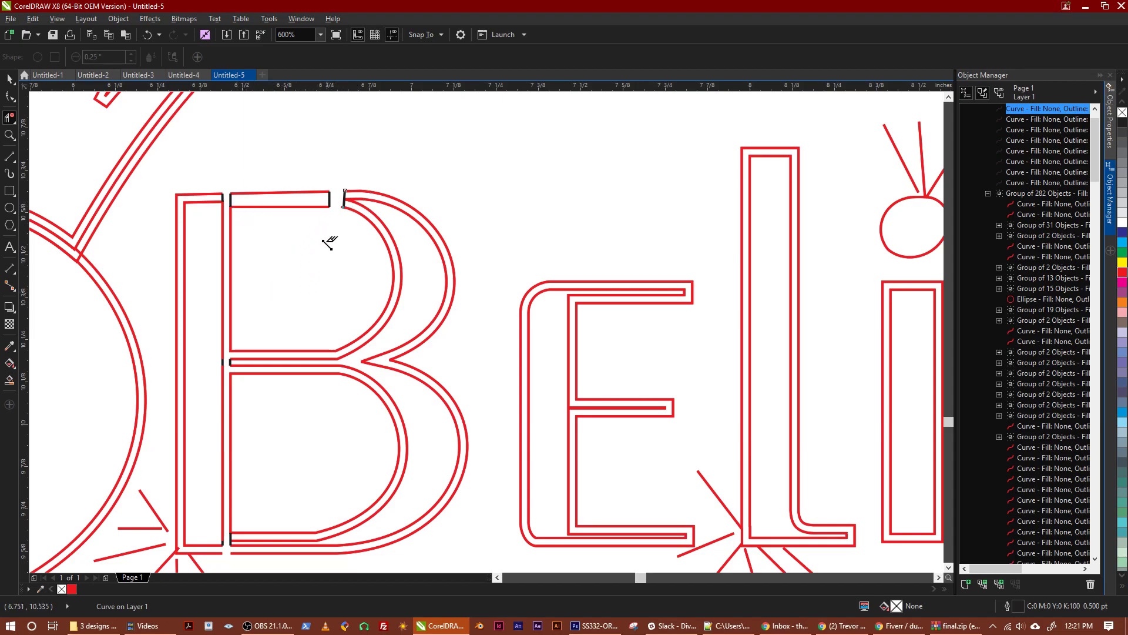
{"action": "left_click_drag", "start_coordinate": [327, 241], "coordinate": [302, 259]}
{"action": "left_click_drag", "start_coordinate": [290, 302], "coordinate": [235, 276]}
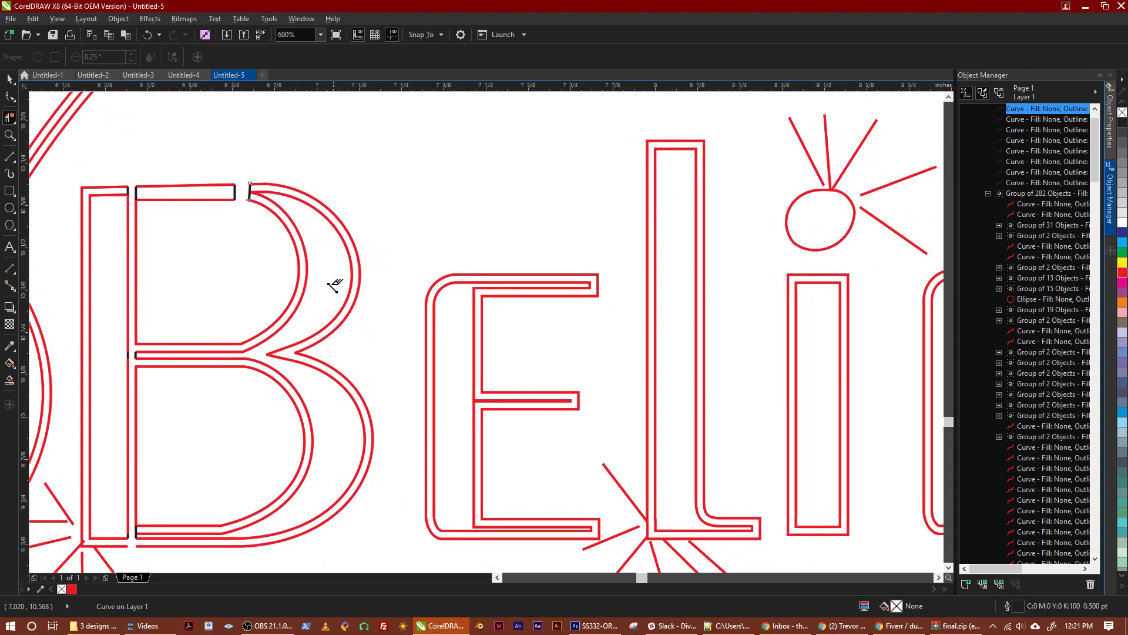
{"action": "left_click_drag", "start_coordinate": [297, 327], "coordinate": [294, 282]}
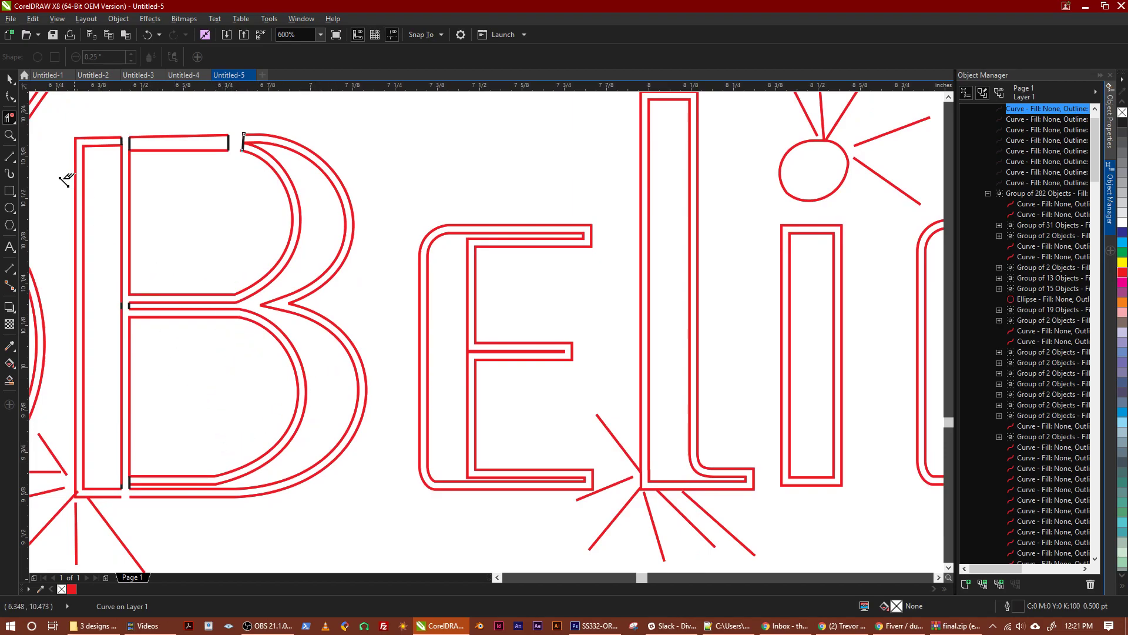
Draw two short 2-point lines, each about 0.024 in long, across the lower end of the B's upper bowl near the notch
{"action": "left_click", "coordinate": [10, 157]}
{"action": "left_click", "coordinate": [11, 163]}
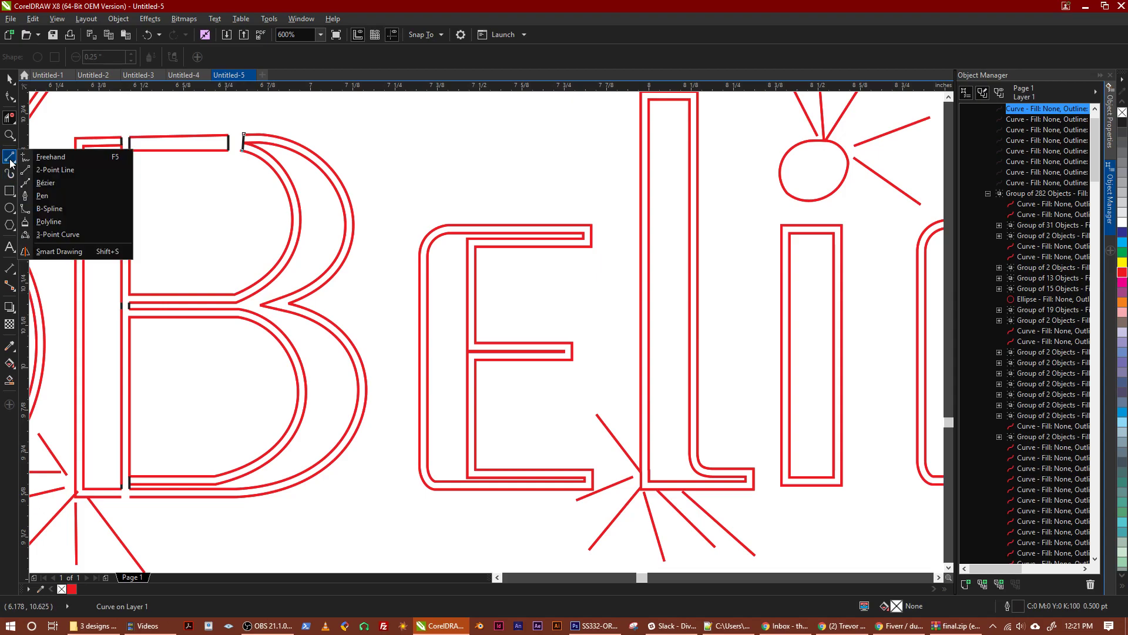
{"action": "left_click", "coordinate": [54, 170]}
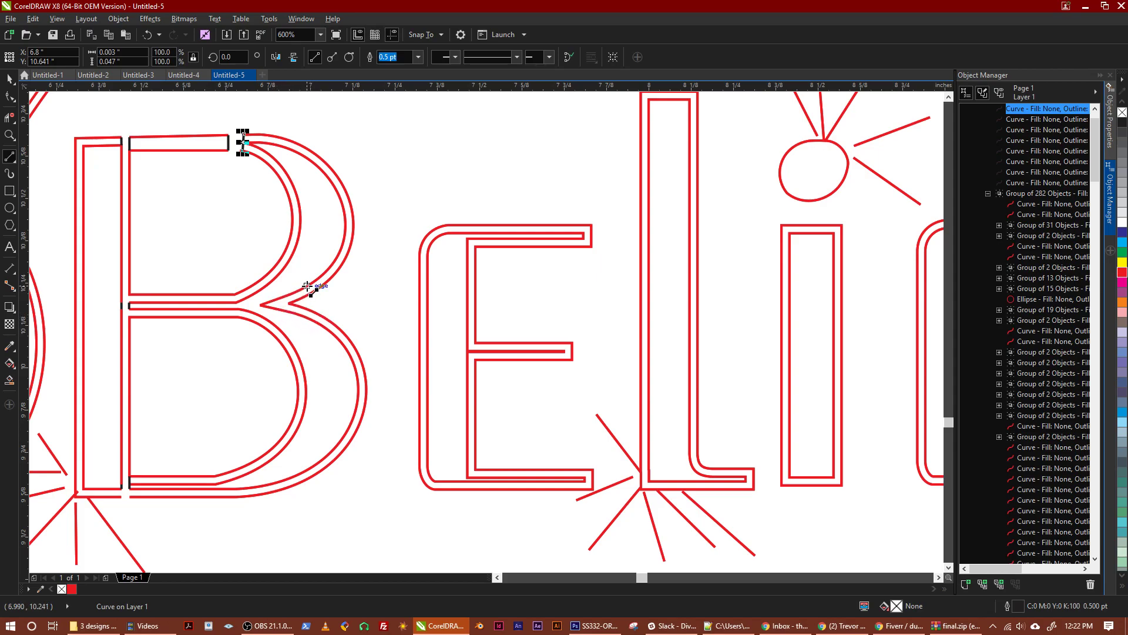
{"action": "left_click_drag", "start_coordinate": [303, 289], "coordinate": [308, 297]}
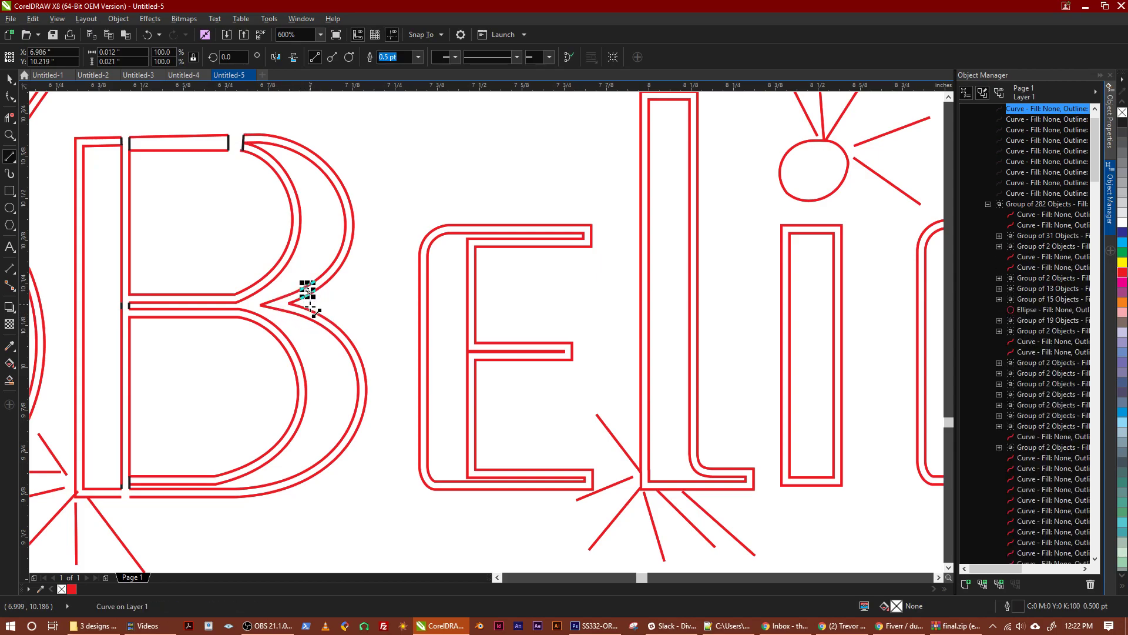
{"action": "scroll", "coordinate": [311, 304], "scroll_direction": "up", "scroll_amount": 2}
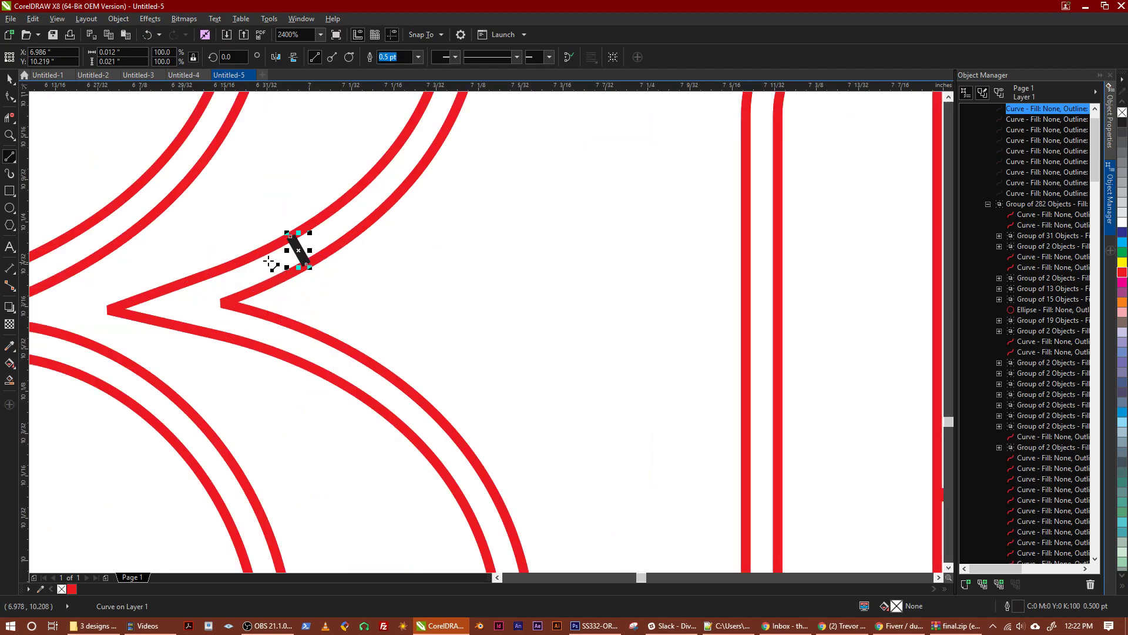
{"action": "left_click_drag", "start_coordinate": [248, 259], "coordinate": [260, 288]}
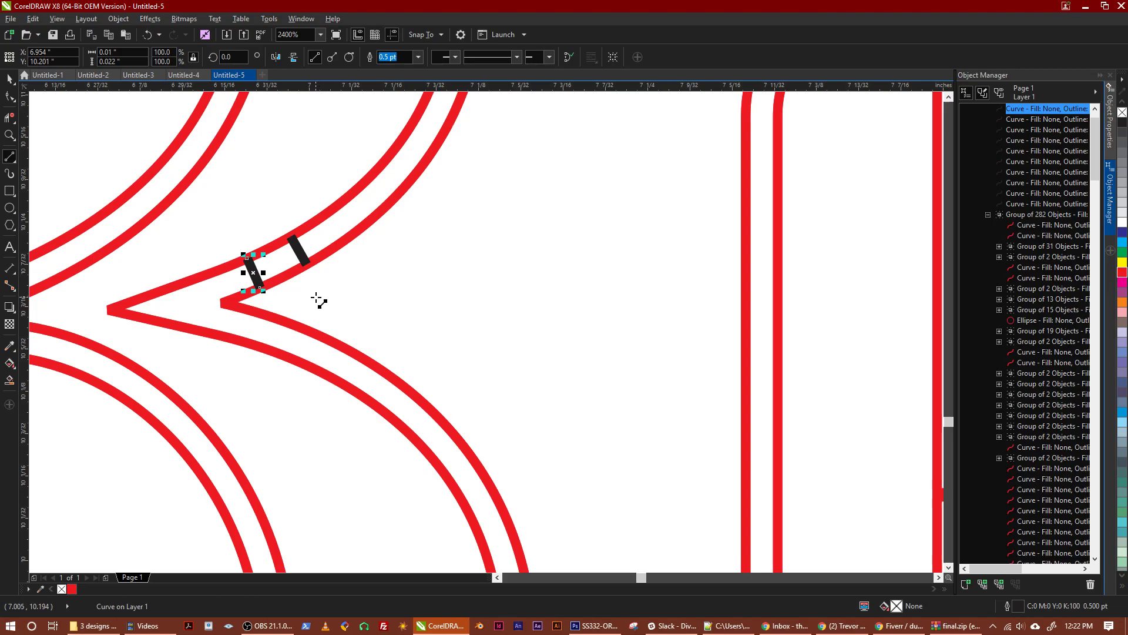
Remove both outline segments between the two short lines near the B's notch with Virtual Segment Delete
{"action": "left_click", "coordinate": [10, 118]}
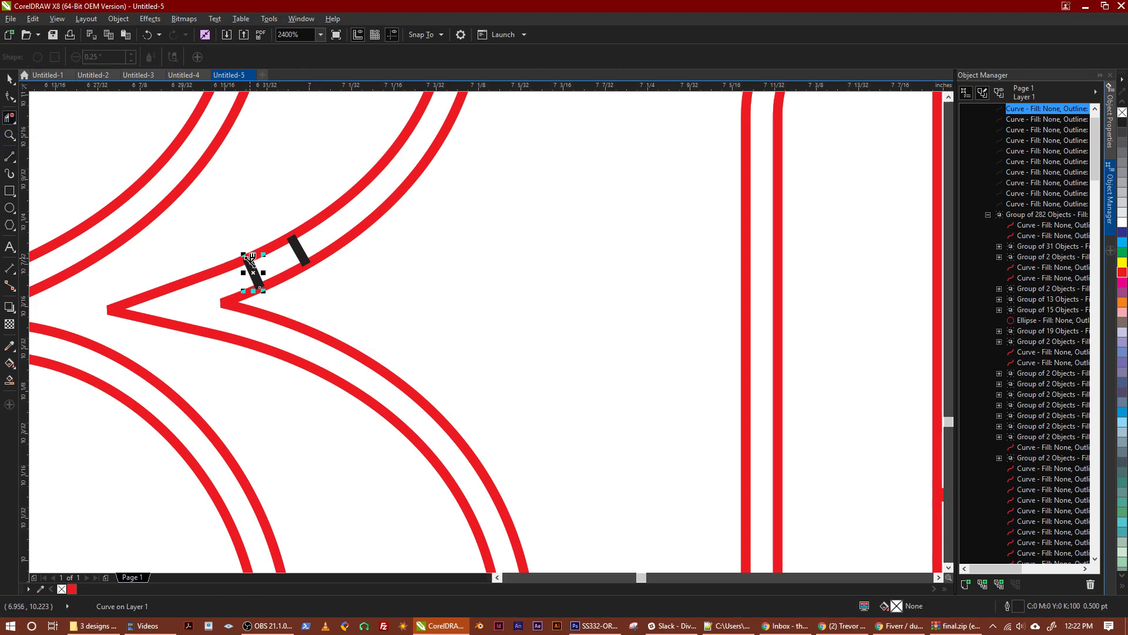
{"action": "left_click", "coordinate": [268, 250]}
{"action": "left_click", "coordinate": [282, 277]}
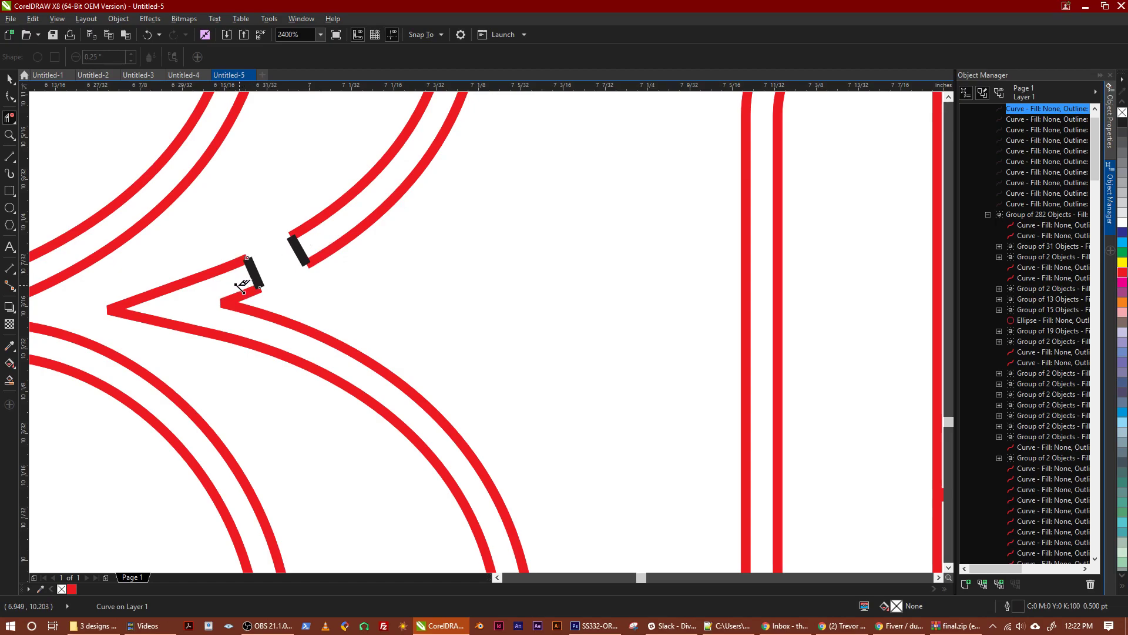
Examine the outlines of the letter B around its notch, bowls and stem for open ends
{"action": "scroll", "coordinate": [250, 276], "scroll_direction": "down", "scroll_amount": 1}
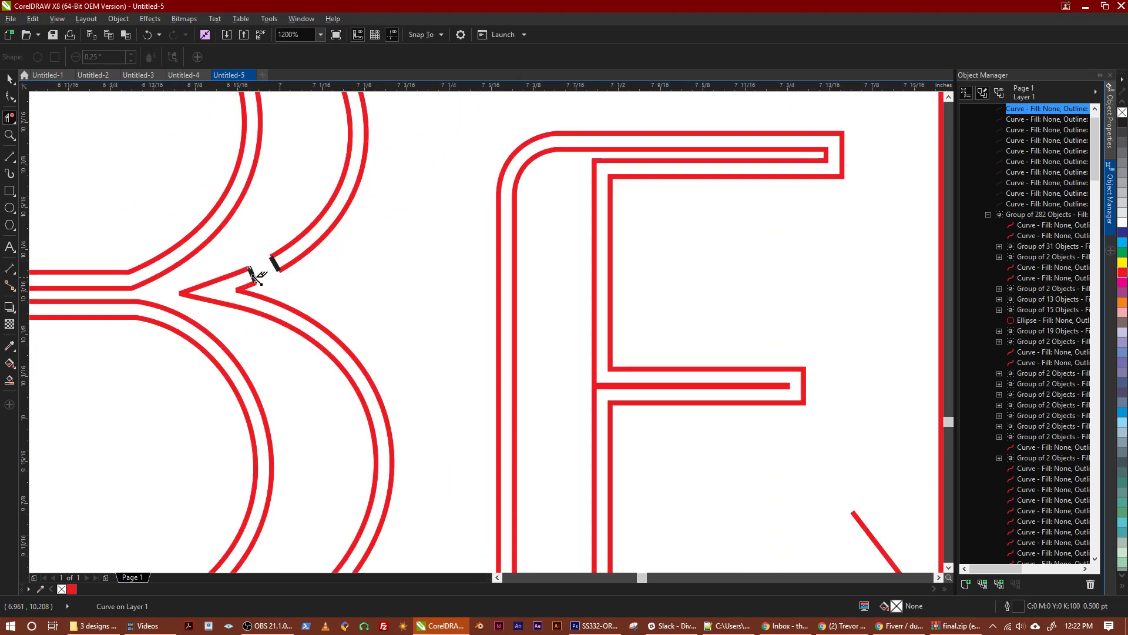
{"action": "scroll", "coordinate": [262, 273], "scroll_direction": "down", "scroll_amount": 1}
{"action": "mouse_move", "coordinate": [252, 277]}
{"action": "left_mouse_down"}
{"action": "mouse_move", "coordinate": [290, 328]}
{"action": "mouse_move", "coordinate": [296, 316]}
{"action": "mouse_move", "coordinate": [318, 393]}
{"action": "left_mouse_up"}
{"action": "left_click_drag", "start_coordinate": [345, 293], "coordinate": [320, 333]}
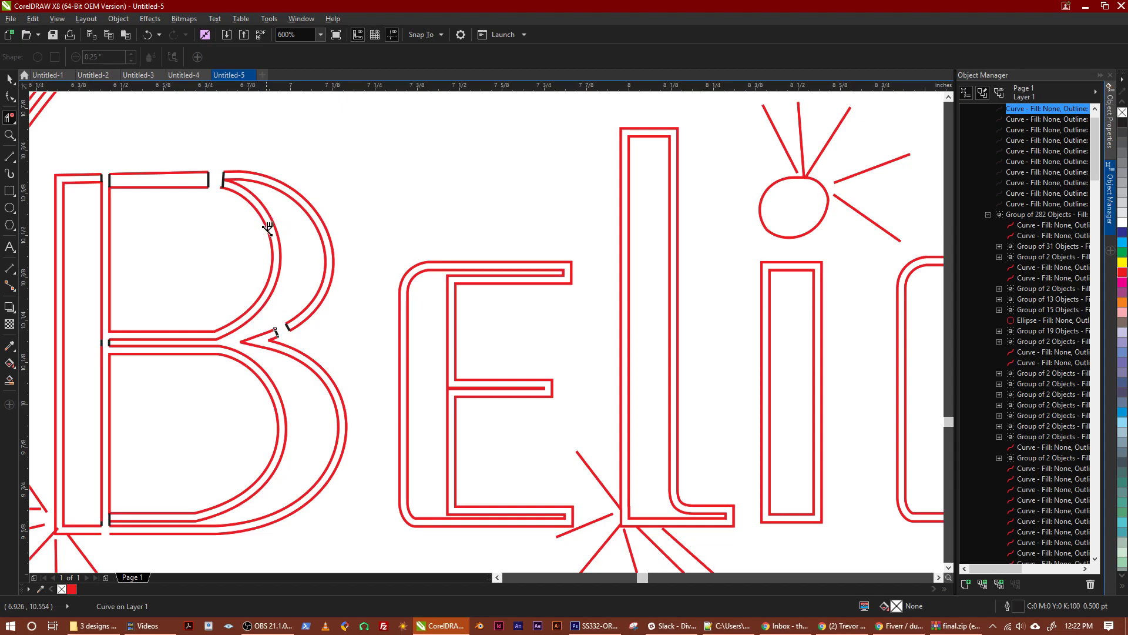
{"action": "mouse_move", "coordinate": [123, 311]}
{"action": "left_mouse_down"}
{"action": "mouse_move", "coordinate": [215, 258]}
{"action": "mouse_move", "coordinate": [244, 266]}
{"action": "left_mouse_up"}
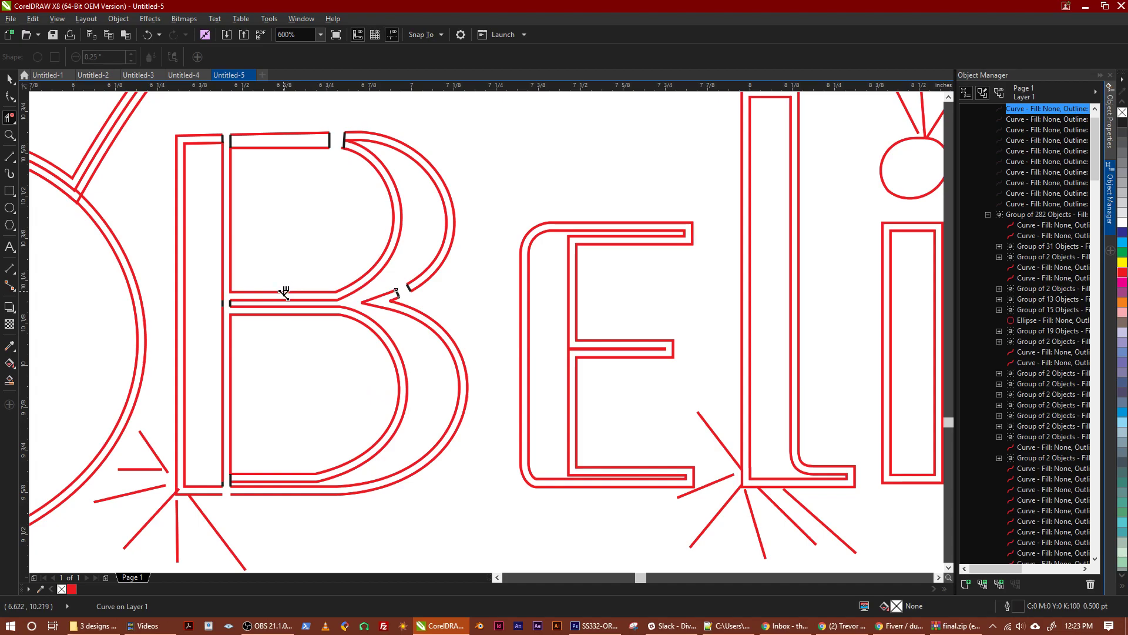
Draw a vertical 2-point line about 0.024 in long closing the upper bowl's lower stroke where it meets the B's stem
{"action": "left_click", "coordinate": [10, 120]}
{"action": "left_click", "coordinate": [10, 158]}
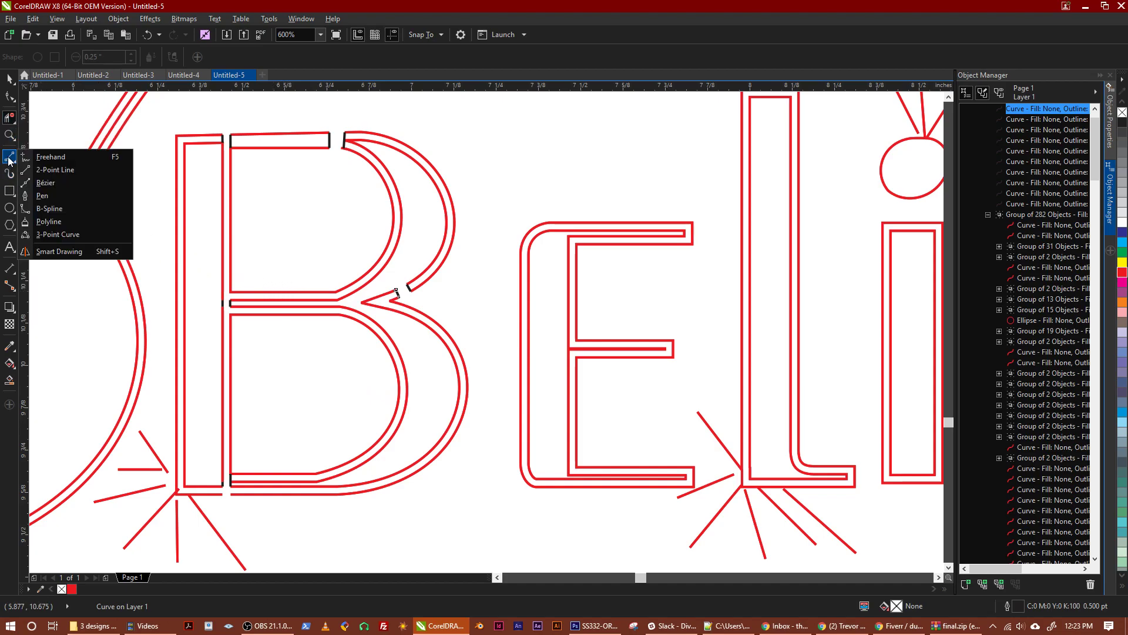
{"action": "left_click", "coordinate": [9, 158]}
{"action": "left_click", "coordinate": [10, 158]}
{"action": "left_click", "coordinate": [40, 171]}
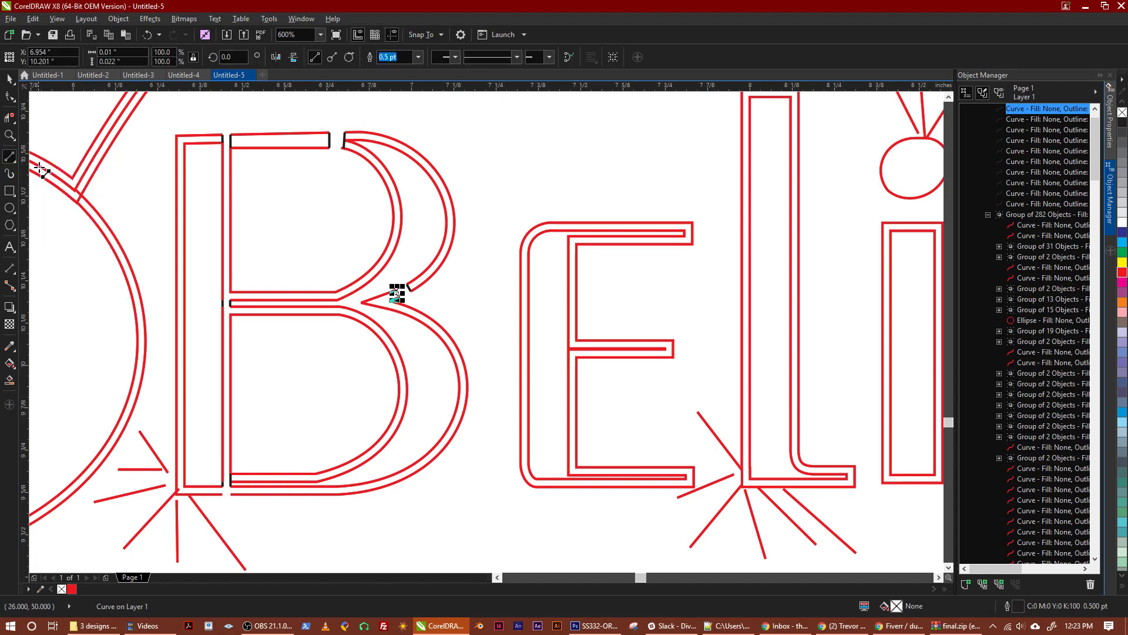
{"action": "scroll", "coordinate": [285, 391], "scroll_direction": "up", "scroll_amount": 2}
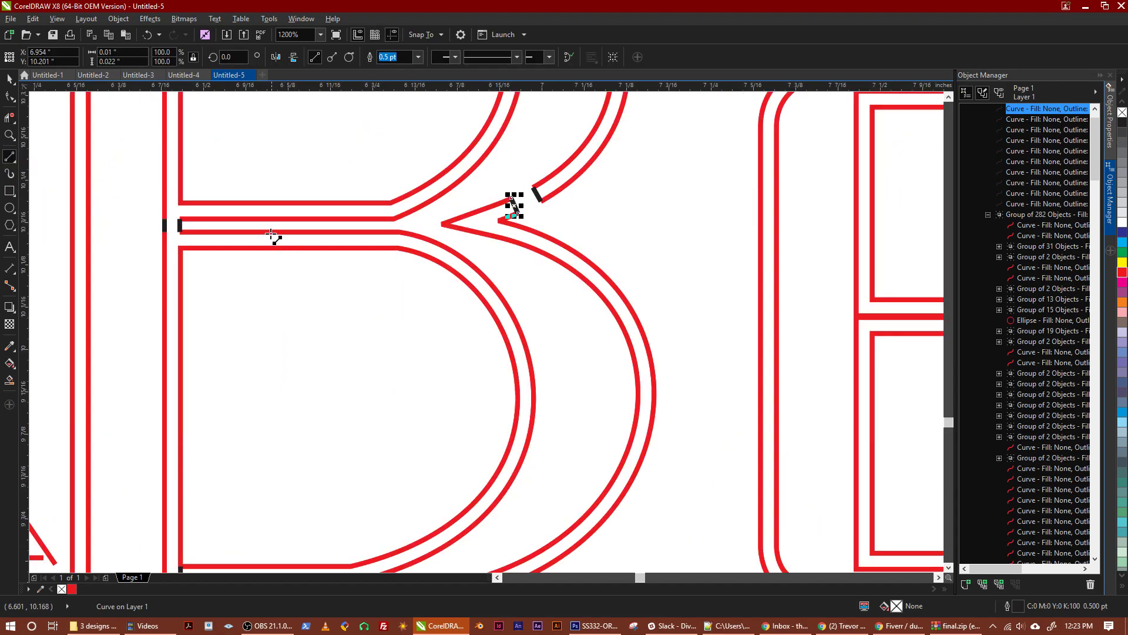
{"action": "scroll", "coordinate": [310, 314], "scroll_direction": "down", "scroll_amount": 6}
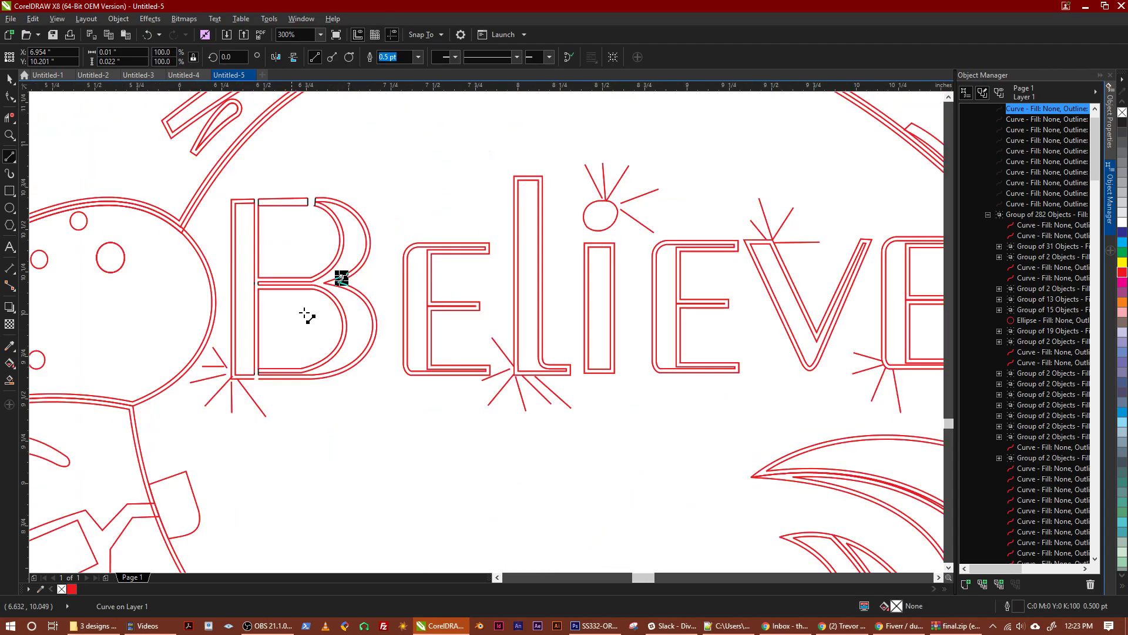
{"action": "scroll", "coordinate": [303, 312], "scroll_direction": "up", "scroll_amount": 2}
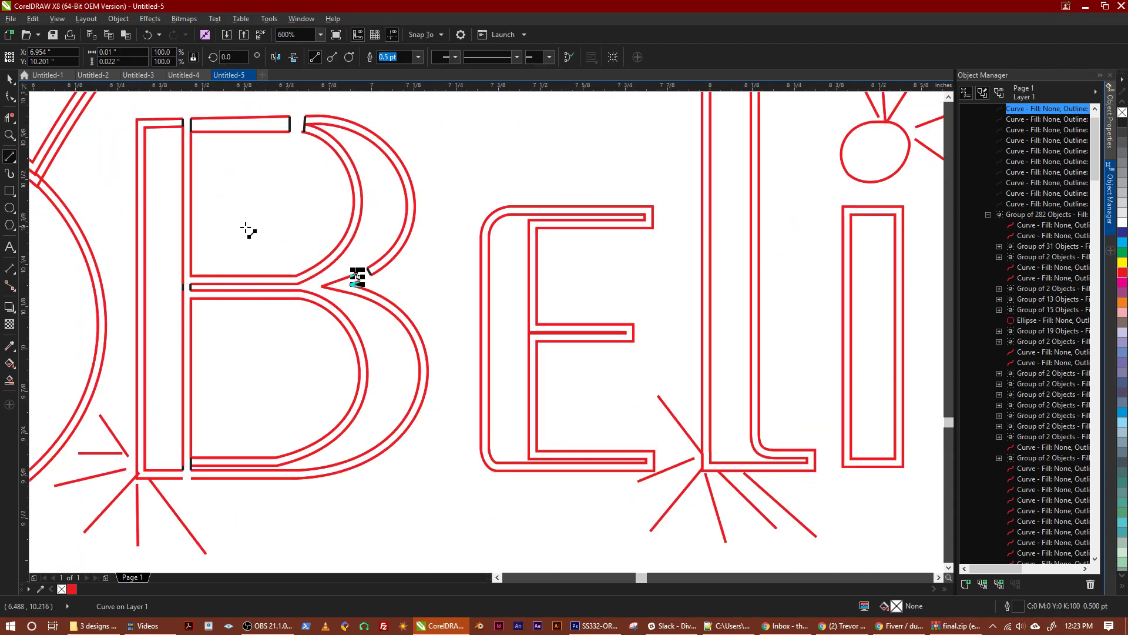
{"action": "scroll", "coordinate": [191, 285], "scroll_direction": "up", "scroll_amount": 3}
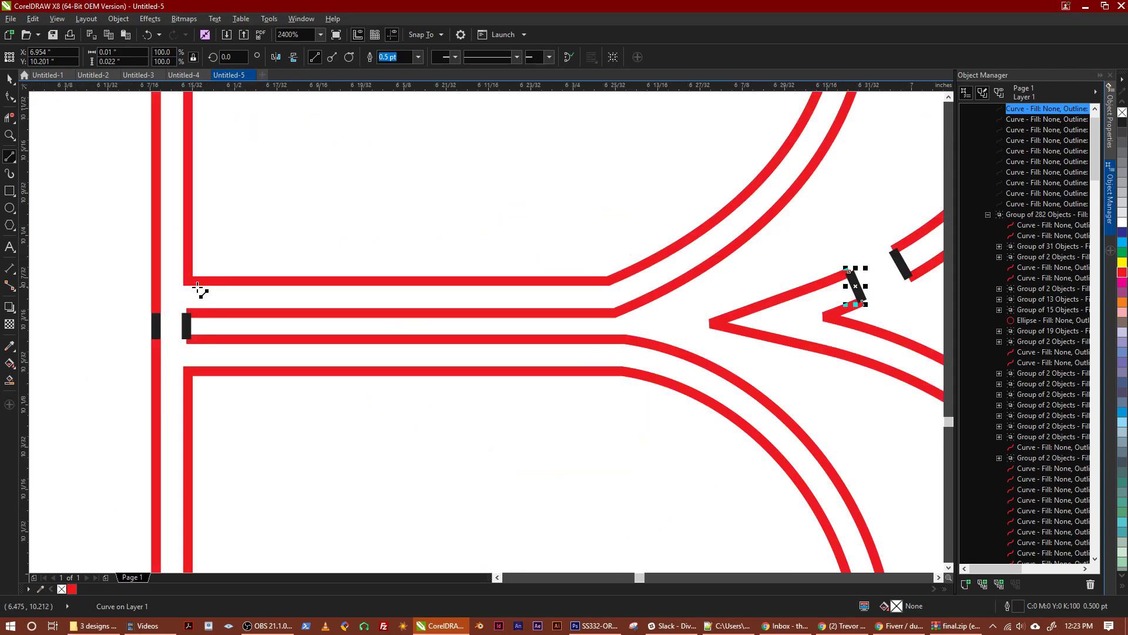
{"action": "left_click_drag", "start_coordinate": [188, 282], "coordinate": [189, 312]}
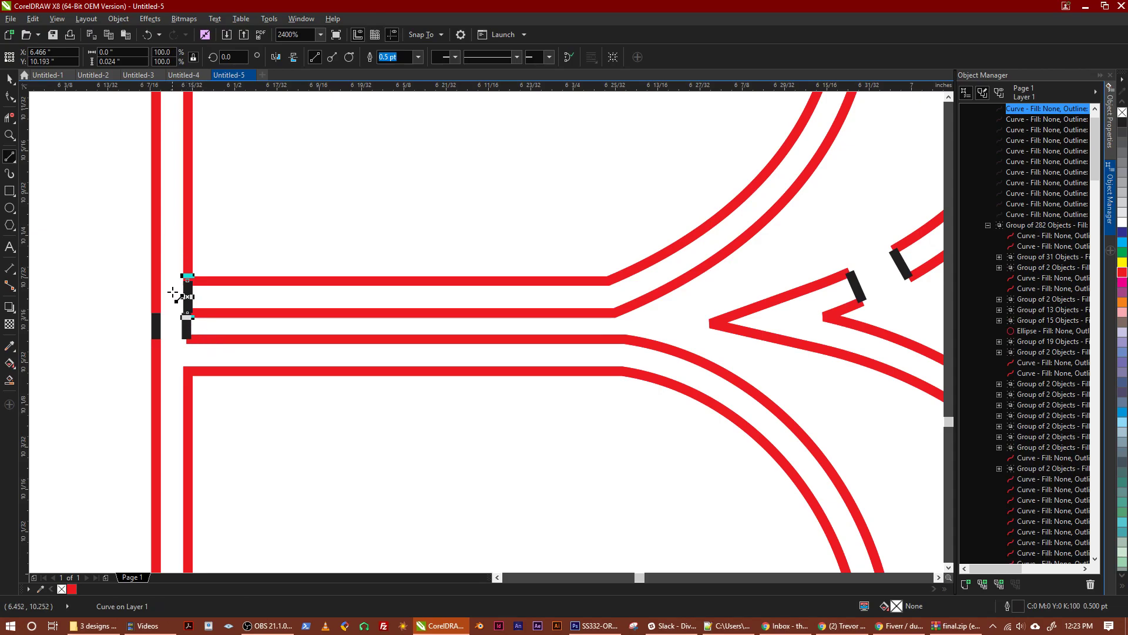
Remove the short black line between the B's two middle strokes beside the stem with Virtual Segment Delete
{"action": "scroll", "coordinate": [215, 328], "scroll_direction": "down", "scroll_amount": 4}
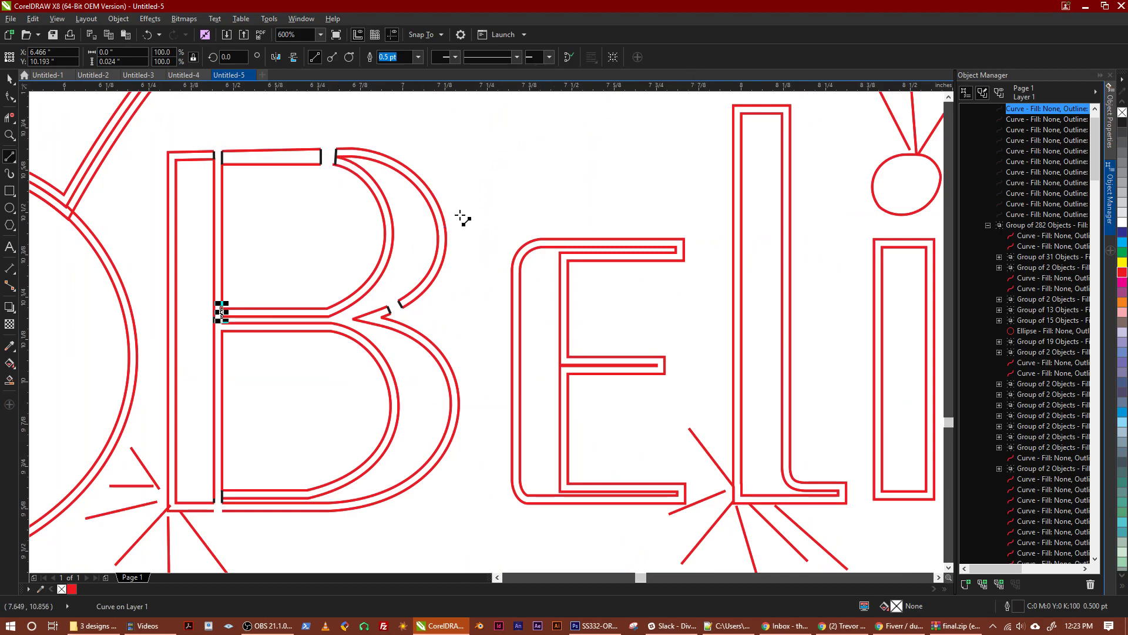
{"action": "left_click", "coordinate": [9, 80]}
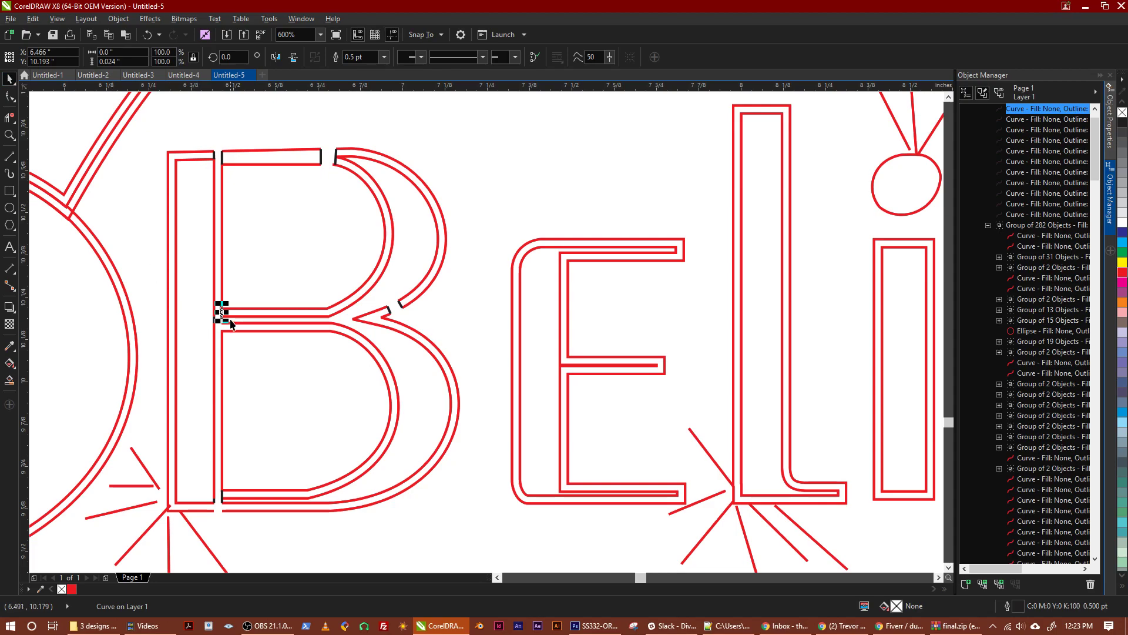
{"action": "left_click", "coordinate": [255, 273]}
{"action": "scroll", "coordinate": [221, 320], "scroll_direction": "up", "scroll_amount": 1}
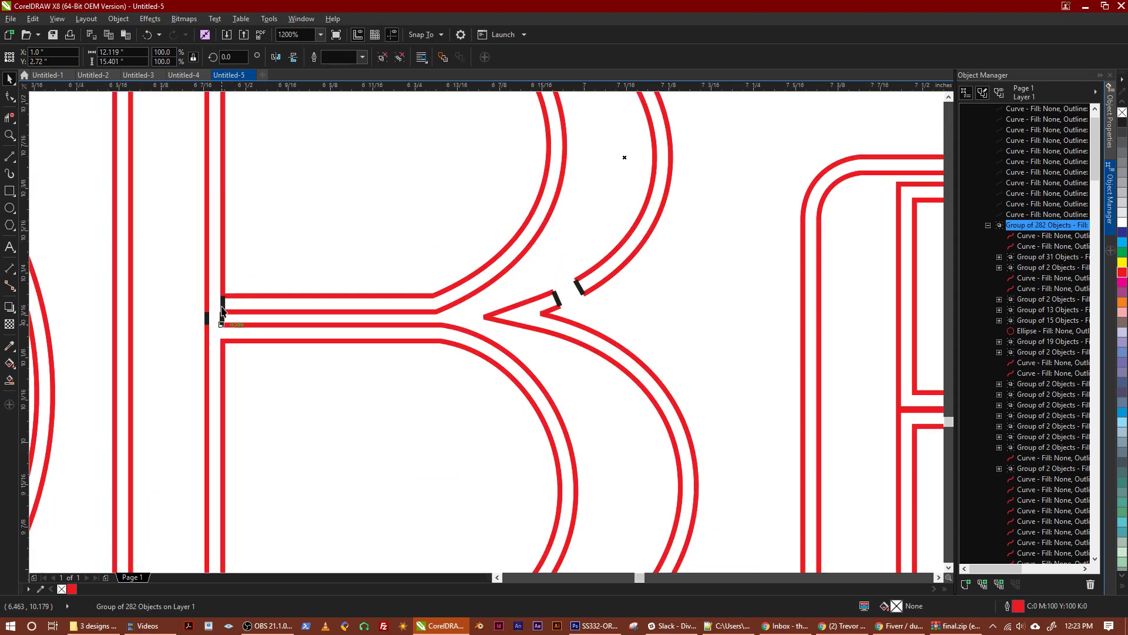
{"action": "scroll", "coordinate": [224, 204], "scroll_direction": "down", "scroll_amount": 1}
{"action": "scroll", "coordinate": [304, 279], "scroll_direction": "up", "scroll_amount": 1}
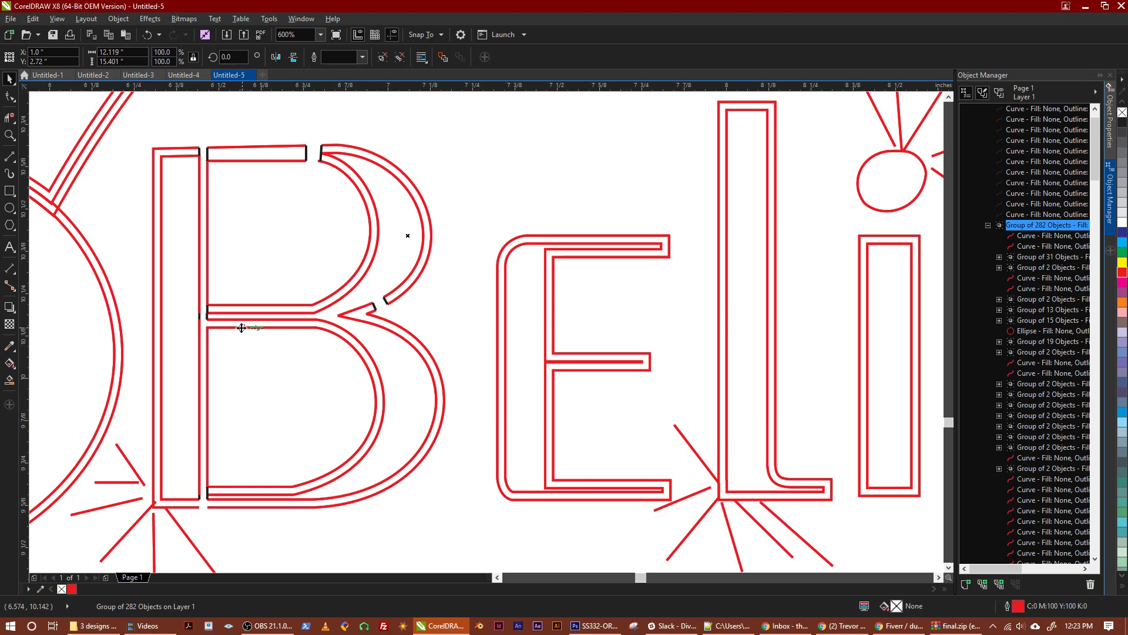
{"action": "scroll", "coordinate": [212, 323], "scroll_direction": "up", "scroll_amount": 5}
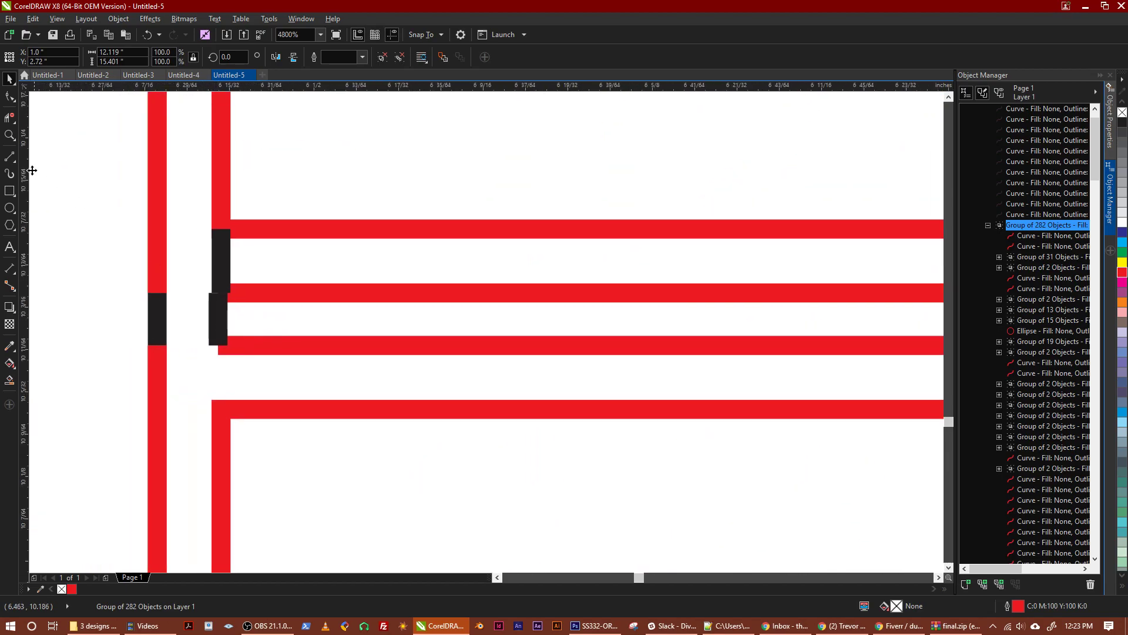
{"action": "left_click", "coordinate": [10, 117]}
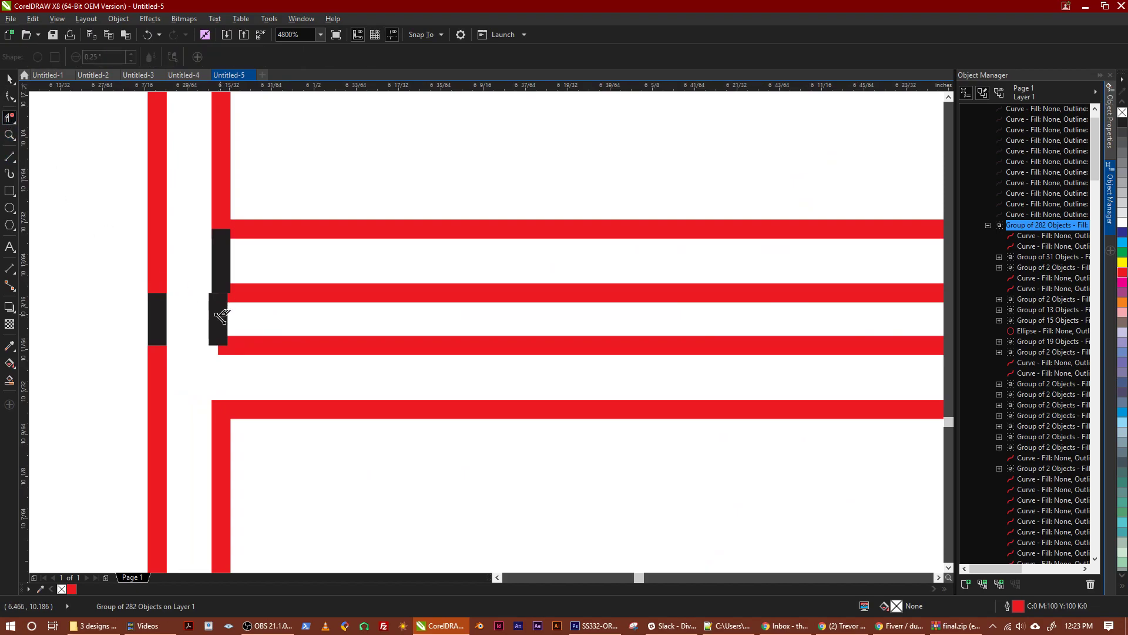
{"action": "left_click", "coordinate": [218, 321]}
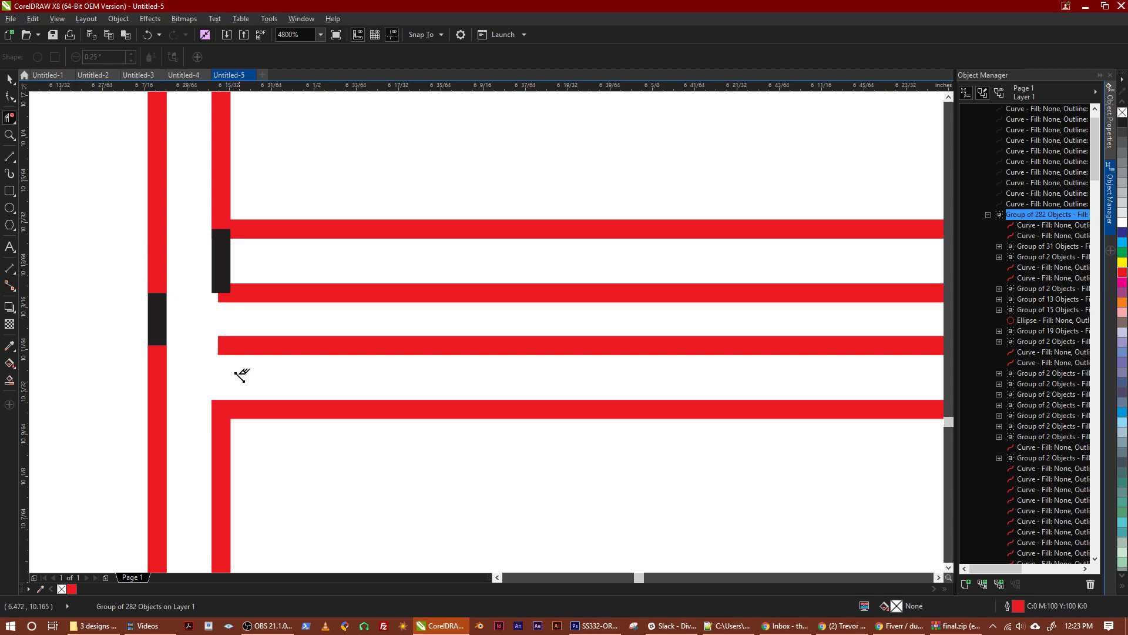
Draw a vertical 2-point line about 0.024 in long closing the lower bowl's upper stroke beside the B's stem
{"action": "left_click", "coordinate": [13, 159]}
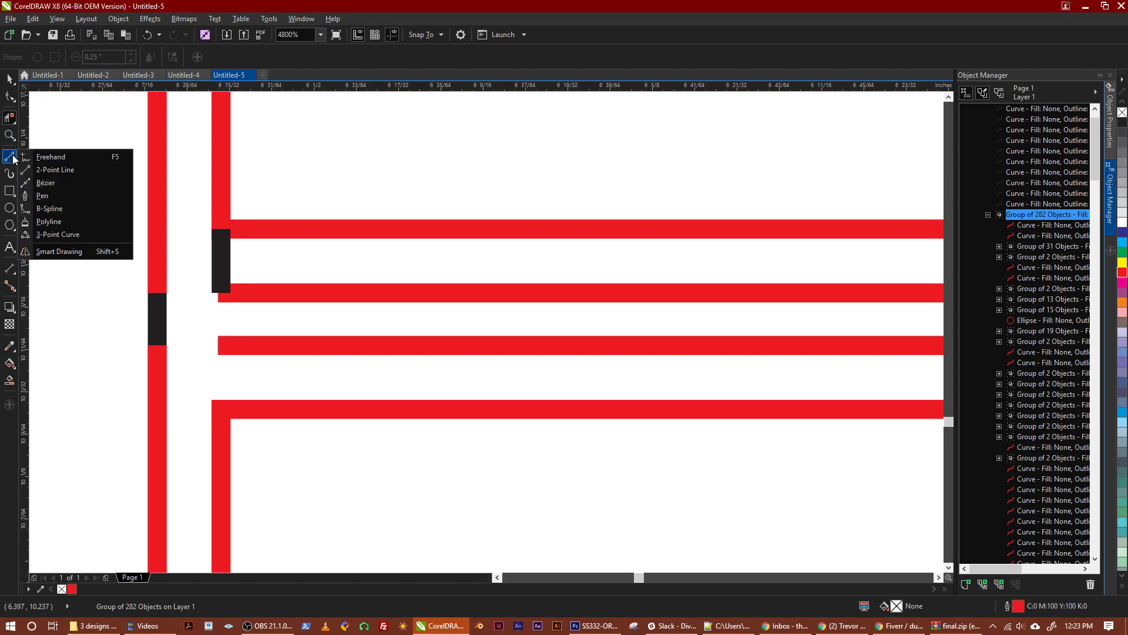
{"action": "left_click", "coordinate": [47, 169]}
{"action": "left_click_drag", "start_coordinate": [226, 343], "coordinate": [223, 406]}
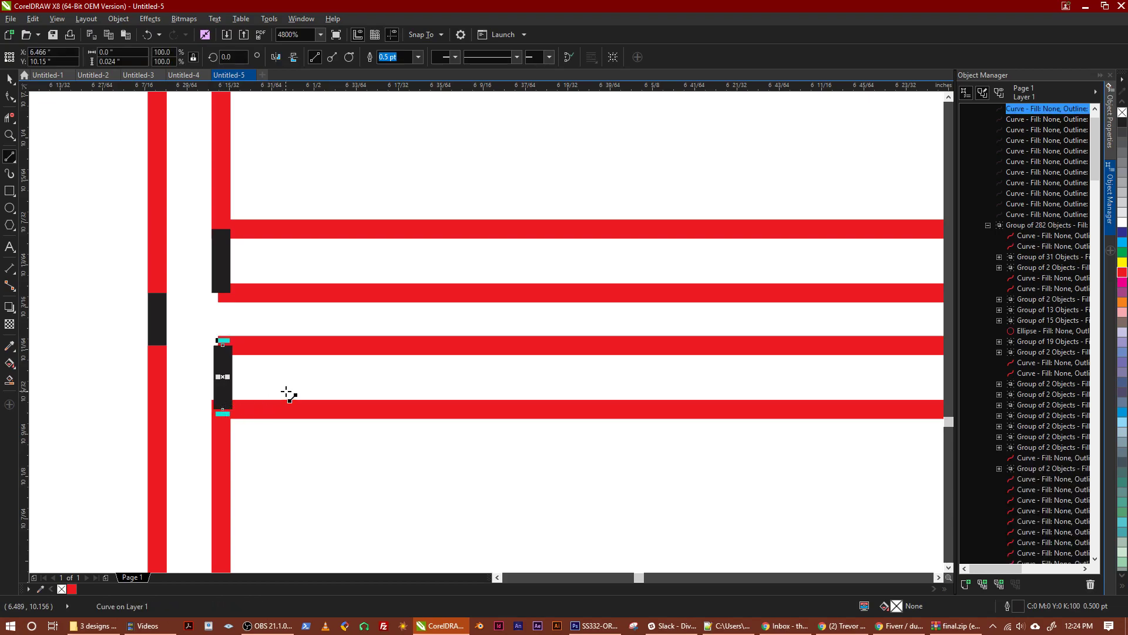
Deselect the new line and examine the B's top, middle and base for outline ends still left open
{"action": "scroll", "coordinate": [284, 390], "scroll_direction": "down", "scroll_amount": 3}
{"action": "scroll", "coordinate": [359, 432], "scroll_direction": "down", "scroll_amount": 2}
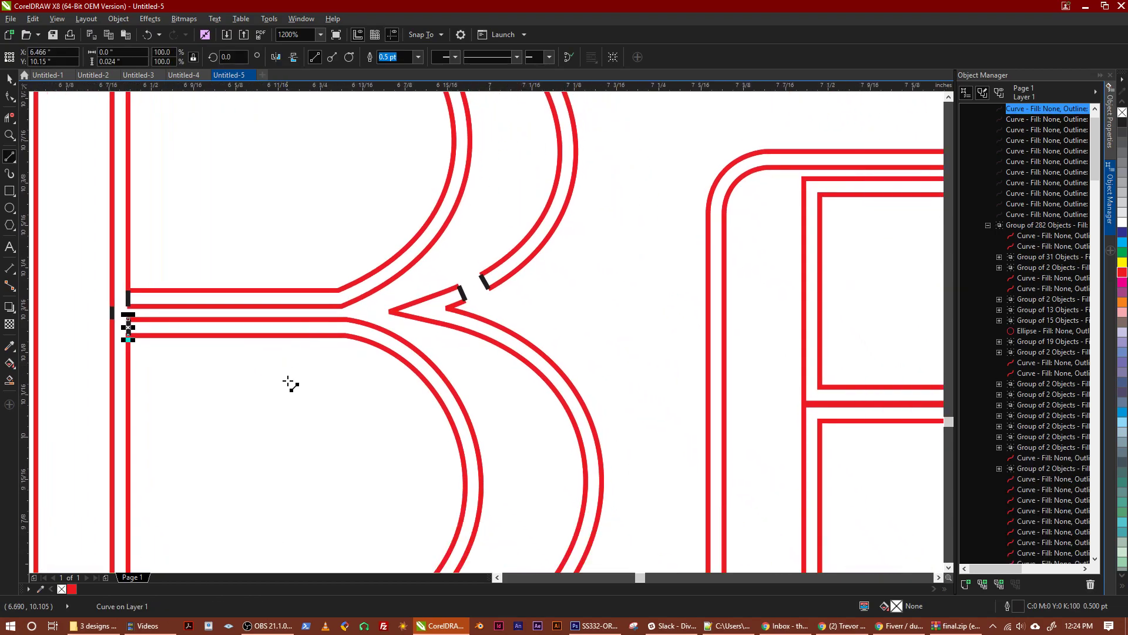
{"action": "left_click_drag", "start_coordinate": [345, 420], "coordinate": [284, 345]}
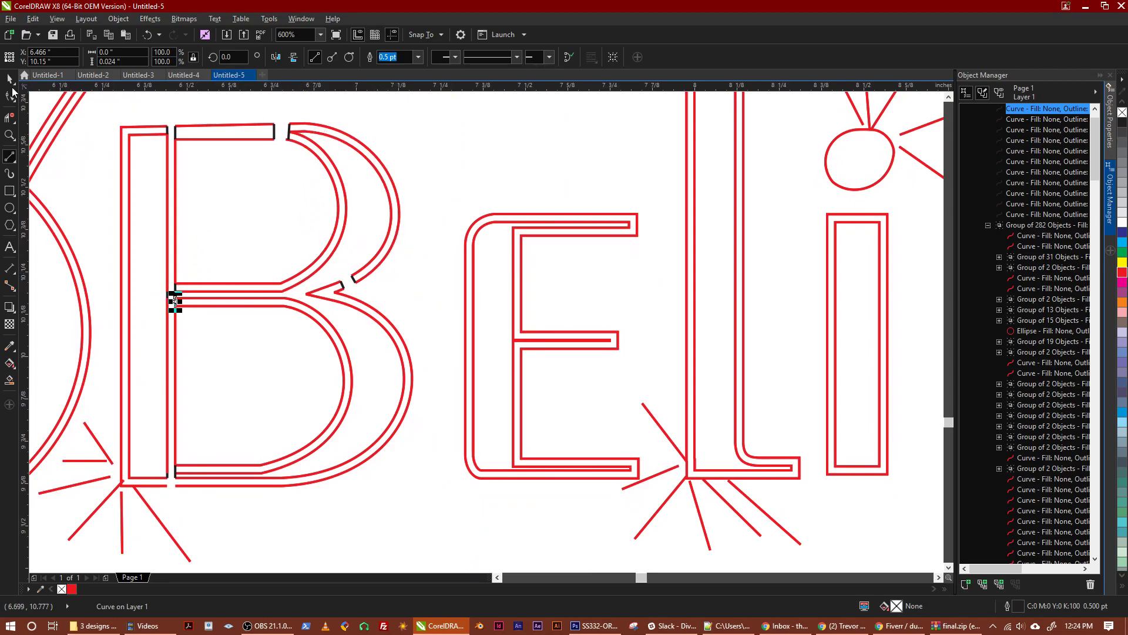
{"action": "left_click", "coordinate": [11, 81]}
{"action": "left_click", "coordinate": [175, 297]}
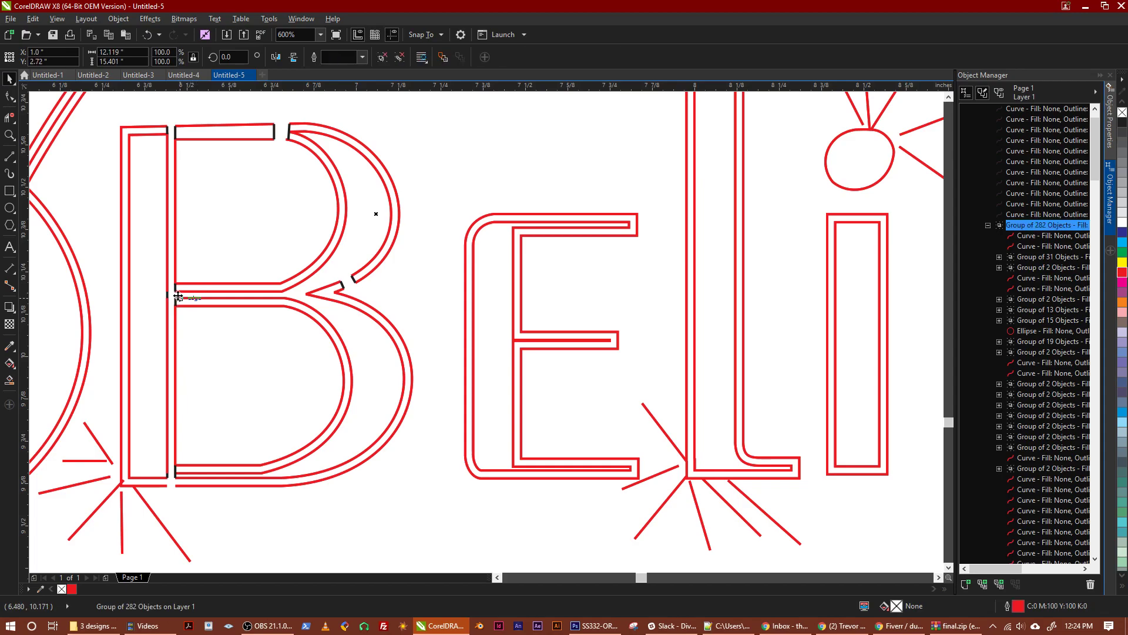
{"action": "mouse_move", "coordinate": [248, 368]}
{"action": "left_mouse_down"}
{"action": "mouse_move", "coordinate": [253, 334]}
{"action": "mouse_move", "coordinate": [254, 368]}
{"action": "left_mouse_up"}
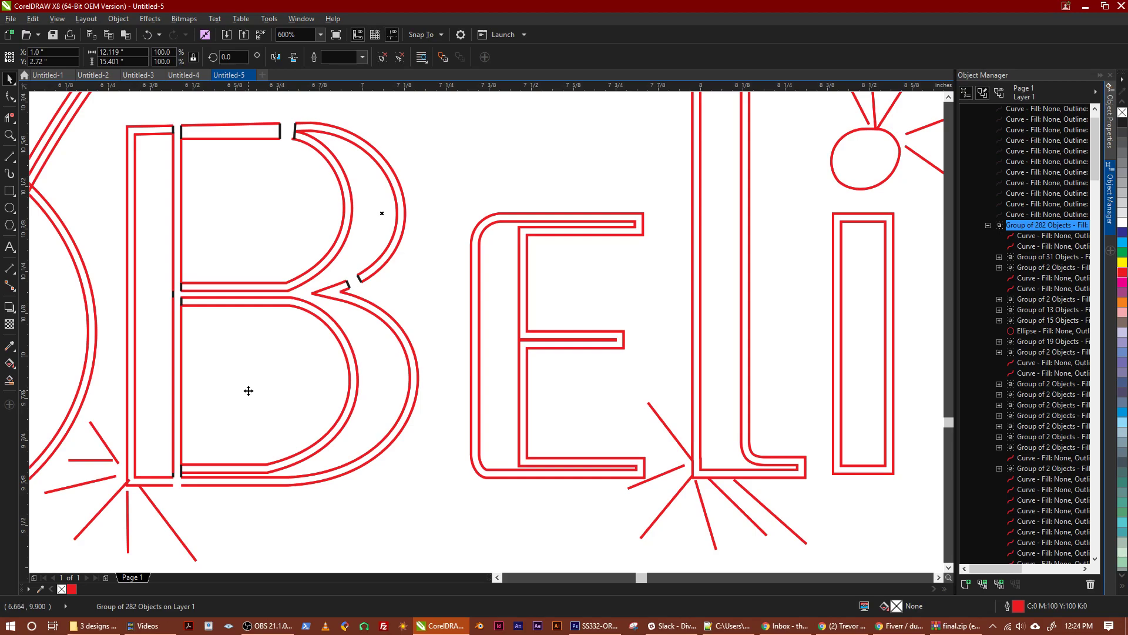
{"action": "mouse_move", "coordinate": [268, 391]}
{"action": "left_mouse_down"}
{"action": "mouse_move", "coordinate": [277, 373]}
{"action": "mouse_move", "coordinate": [276, 398]}
{"action": "left_mouse_up"}
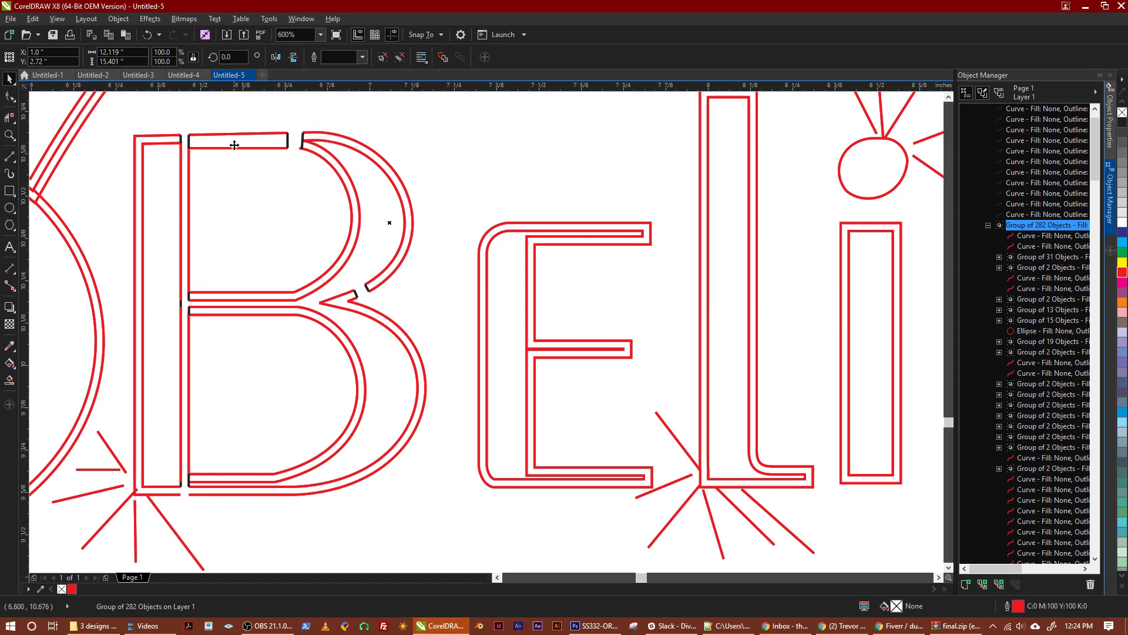
{"action": "left_click_drag", "start_coordinate": [257, 254], "coordinate": [226, 221]}
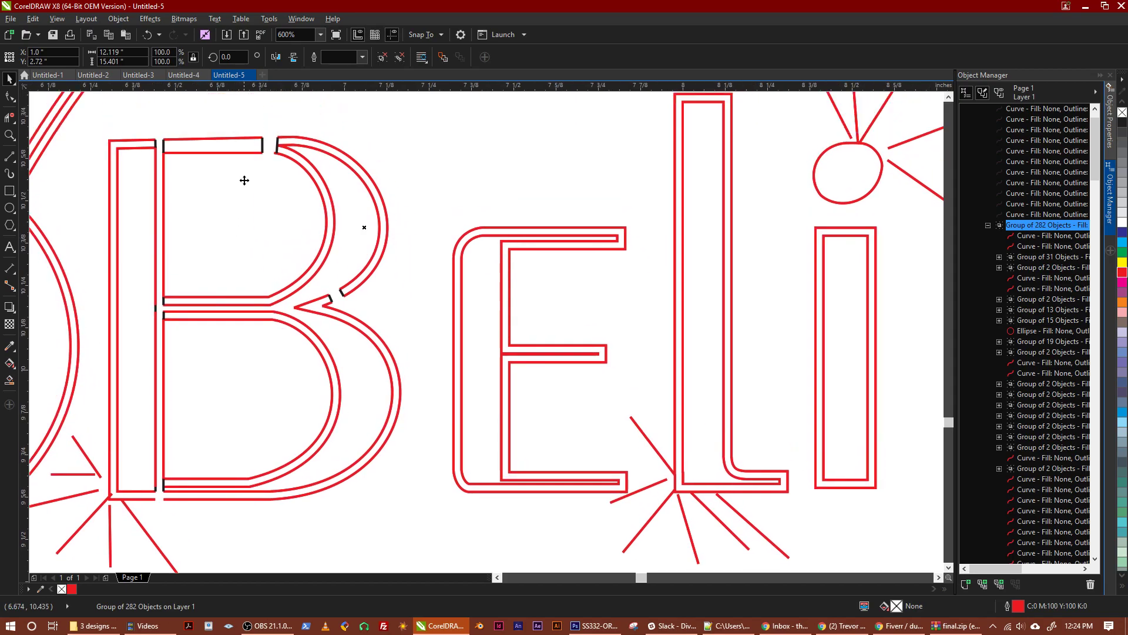
{"action": "left_click_drag", "start_coordinate": [222, 444], "coordinate": [247, 383]}
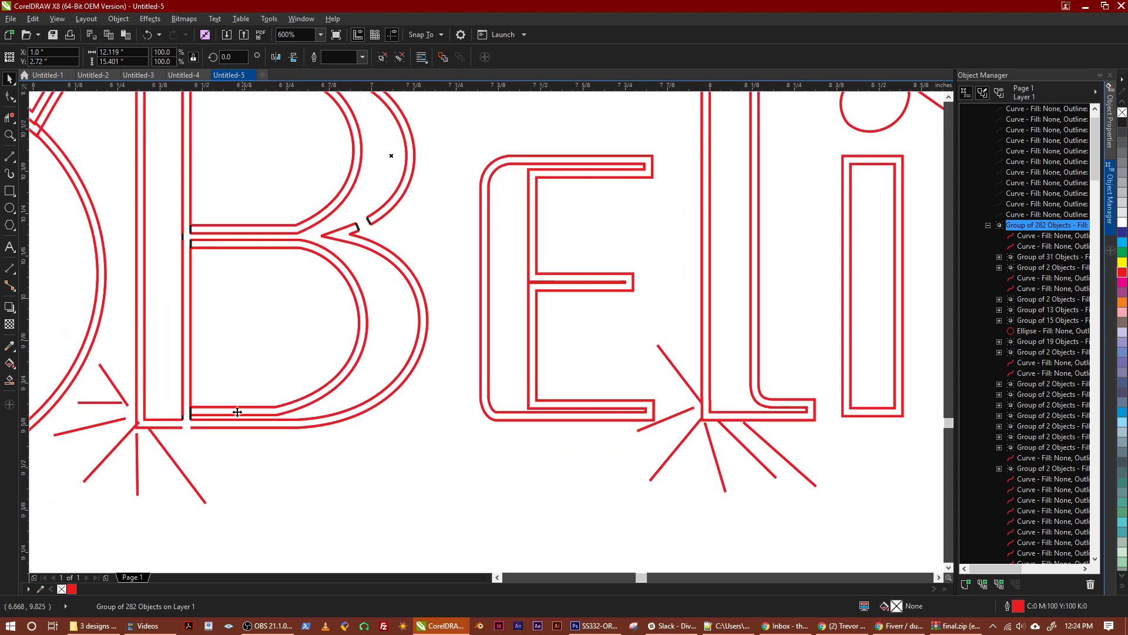
{"action": "left_click_drag", "start_coordinate": [254, 355], "coordinate": [252, 306]}
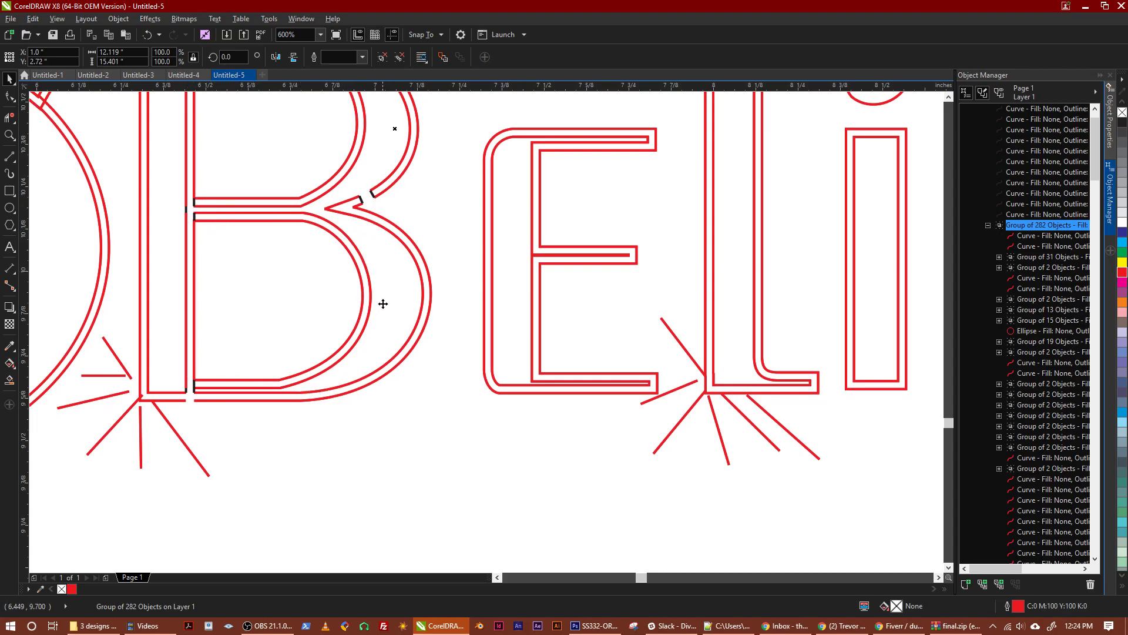
Draw two short 2-point lines, about 0.024 in long, across the open outline ends on both sides of the gap at the B's base
{"action": "left_click", "coordinate": [10, 117]}
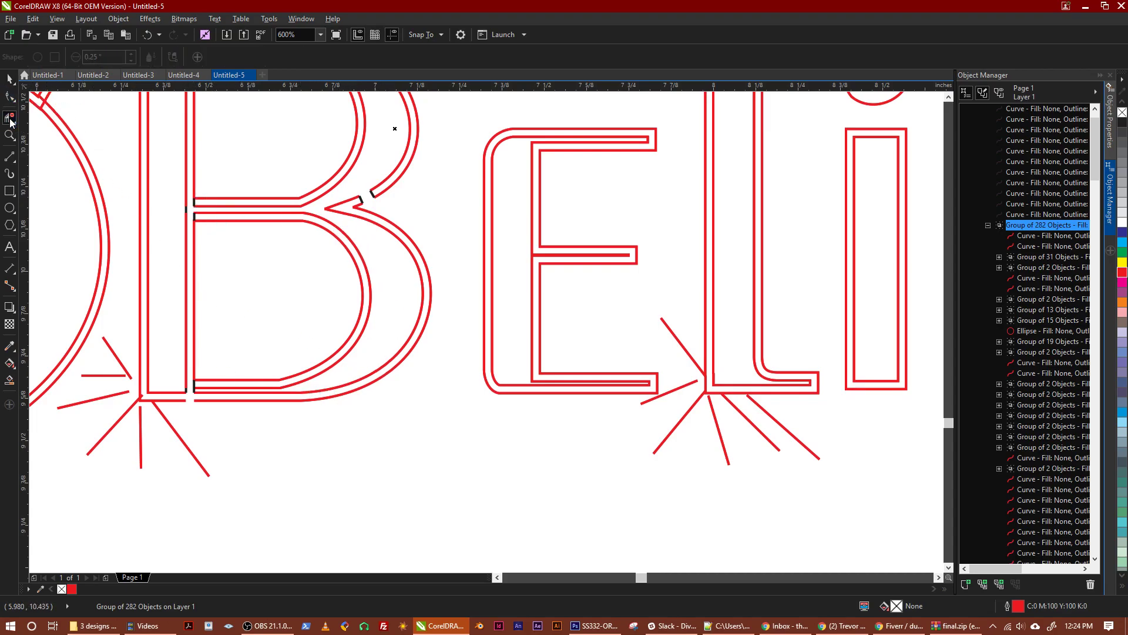
{"action": "left_click", "coordinate": [10, 155]}
{"action": "scroll", "coordinate": [229, 381], "scroll_direction": "up", "scroll_amount": 2}
{"action": "mouse_move", "coordinate": [203, 384]}
{"action": "left_mouse_down"}
{"action": "mouse_move", "coordinate": [245, 302]}
{"action": "mouse_move", "coordinate": [187, 344]}
{"action": "left_mouse_up"}
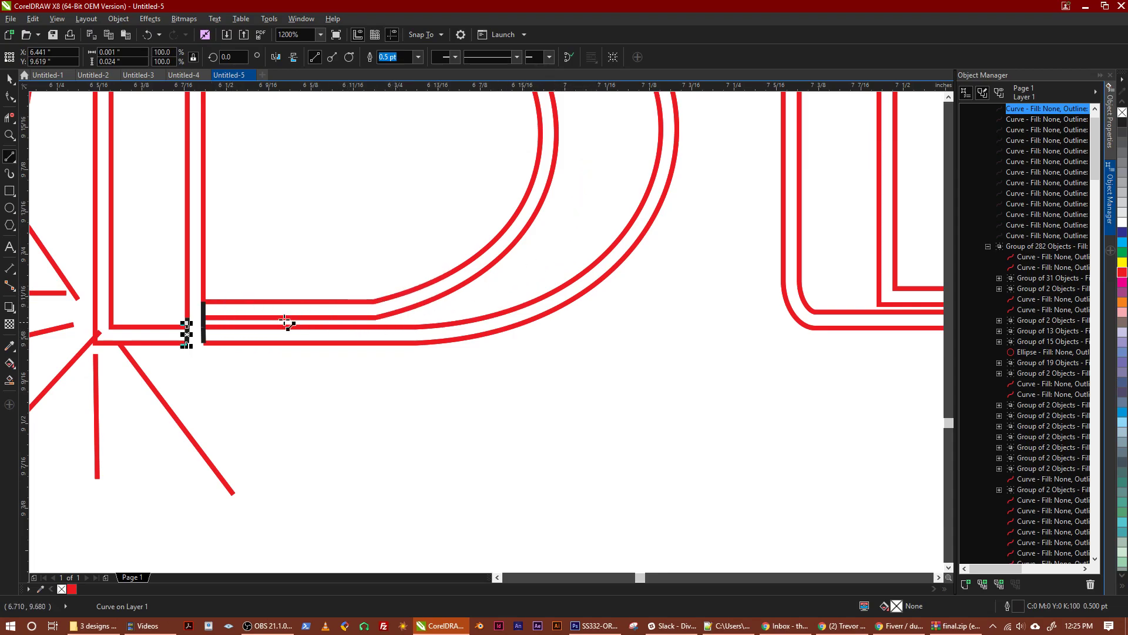
Remove the black line segment between the lower bowl's two strokes at the B's base with Virtual Segment Delete
{"action": "left_click", "coordinate": [12, 121]}
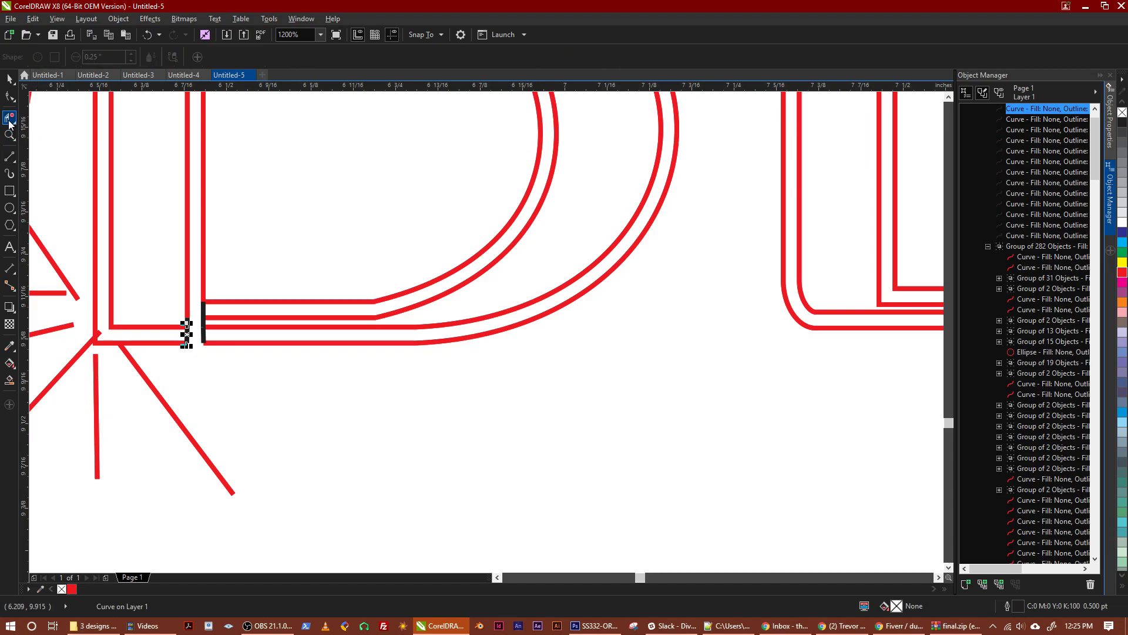
{"action": "left_click", "coordinate": [8, 120]}
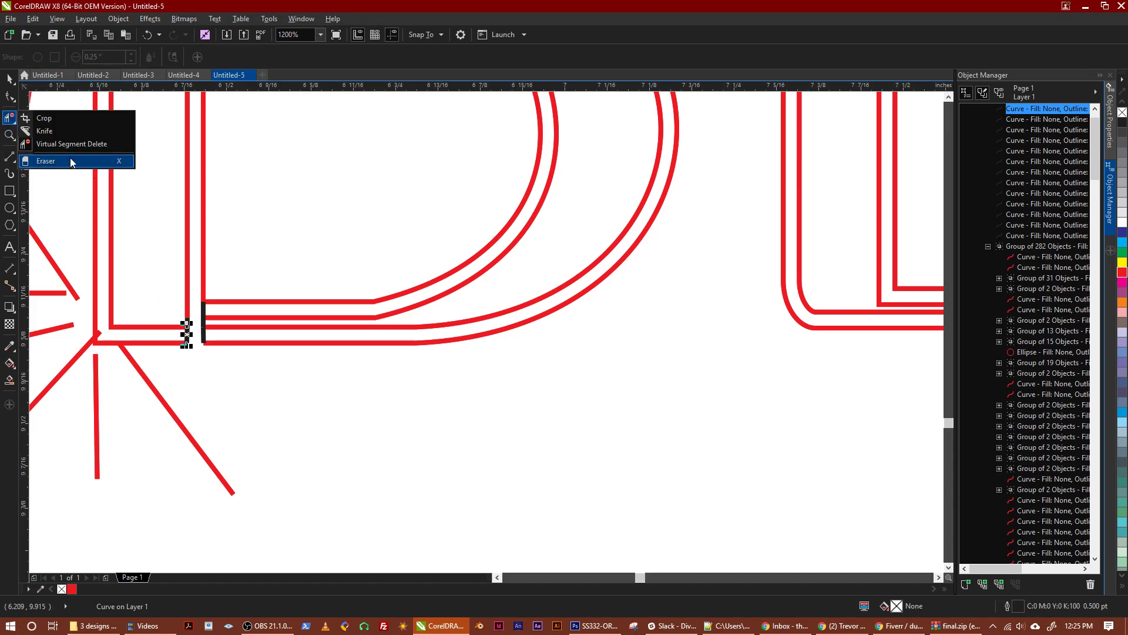
{"action": "left_click", "coordinate": [68, 144]}
{"action": "scroll", "coordinate": [194, 336], "scroll_direction": "up", "scroll_amount": 5}
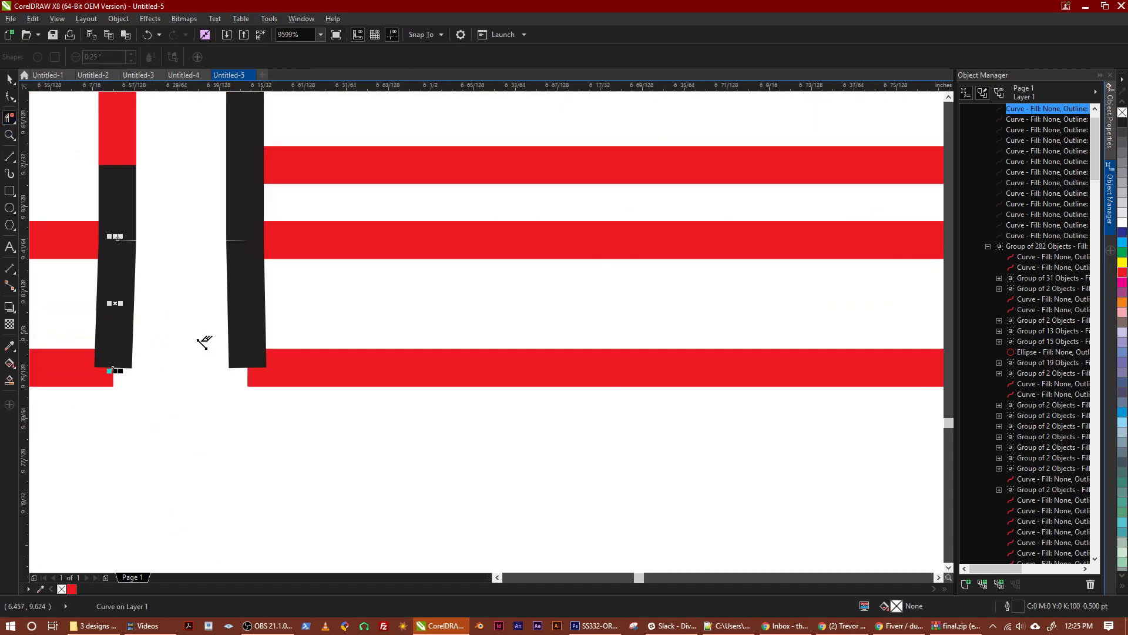
{"action": "left_click", "coordinate": [243, 199]}
{"action": "scroll", "coordinate": [255, 224], "scroll_direction": "down", "scroll_amount": 5}
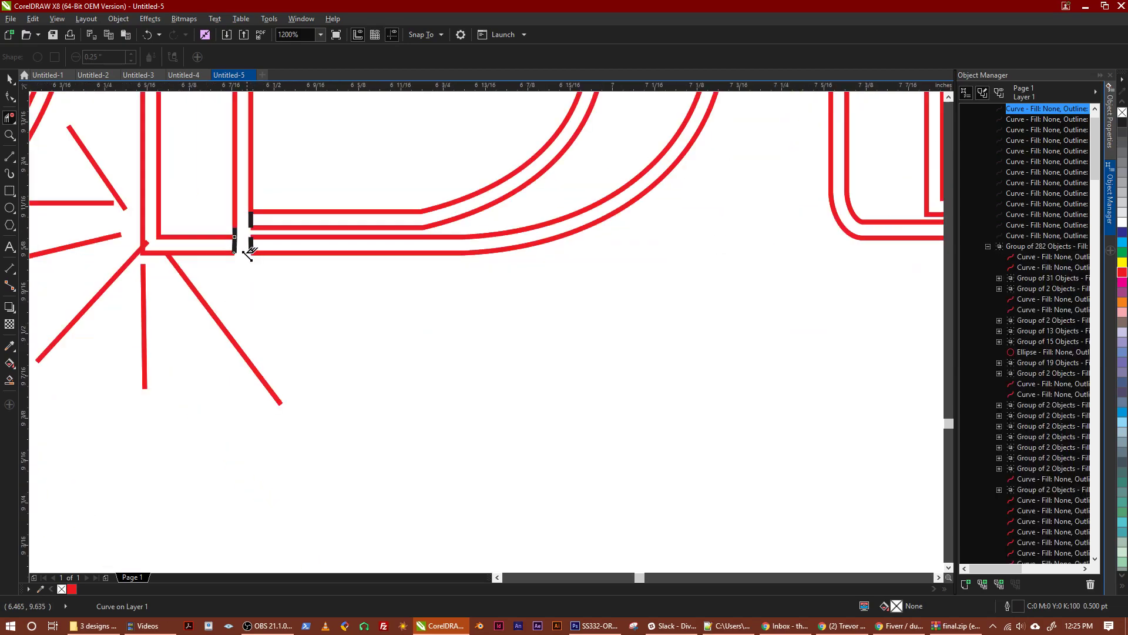
{"action": "left_click_drag", "start_coordinate": [309, 359], "coordinate": [291, 409]}
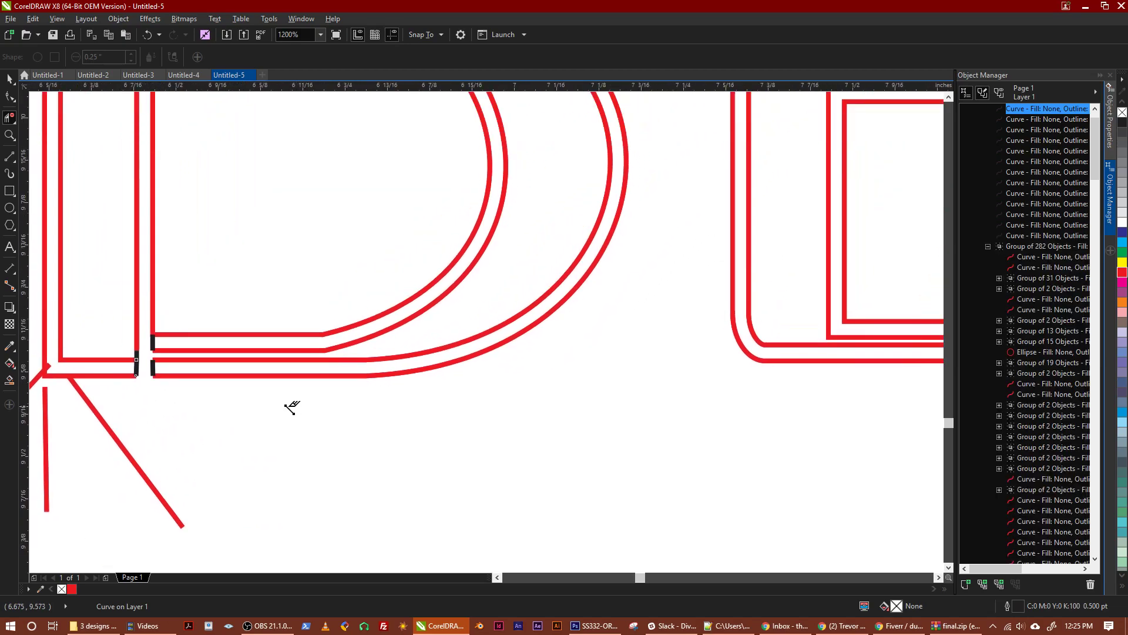
{"action": "left_click_drag", "start_coordinate": [467, 387], "coordinate": [327, 487]}
{"action": "scroll", "coordinate": [411, 461], "scroll_direction": "down", "scroll_amount": 2}
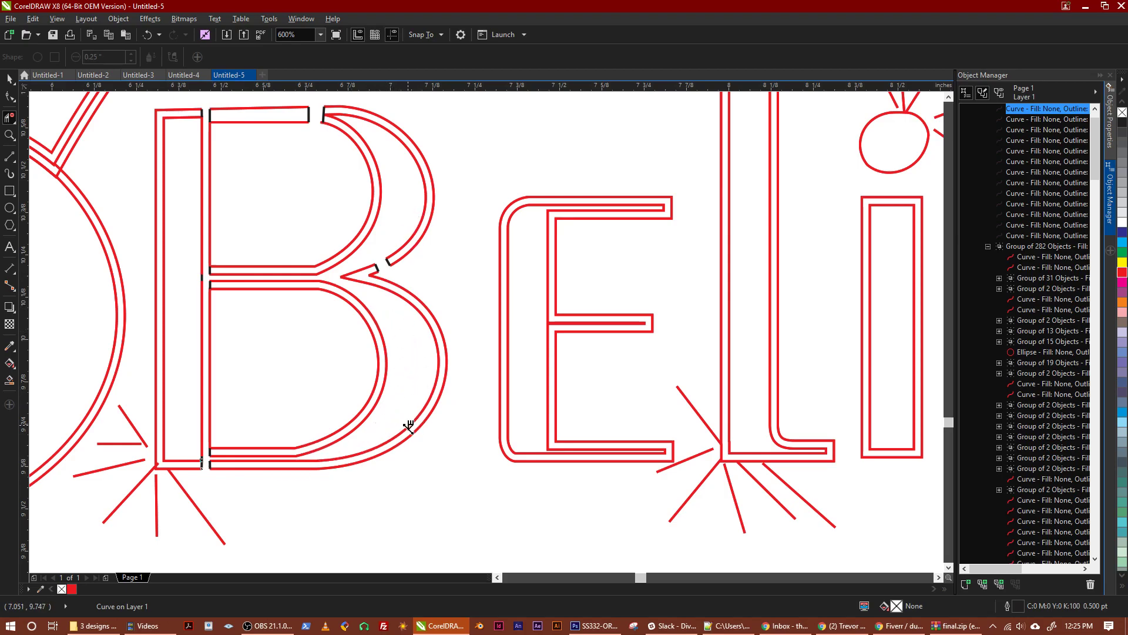
Draw two short 2-point lines across the outlined stroke of the B's lower bowl at its outer curve, the lower one spanning about 0.015 × 0.018 in
{"action": "left_click", "coordinate": [9, 156]}
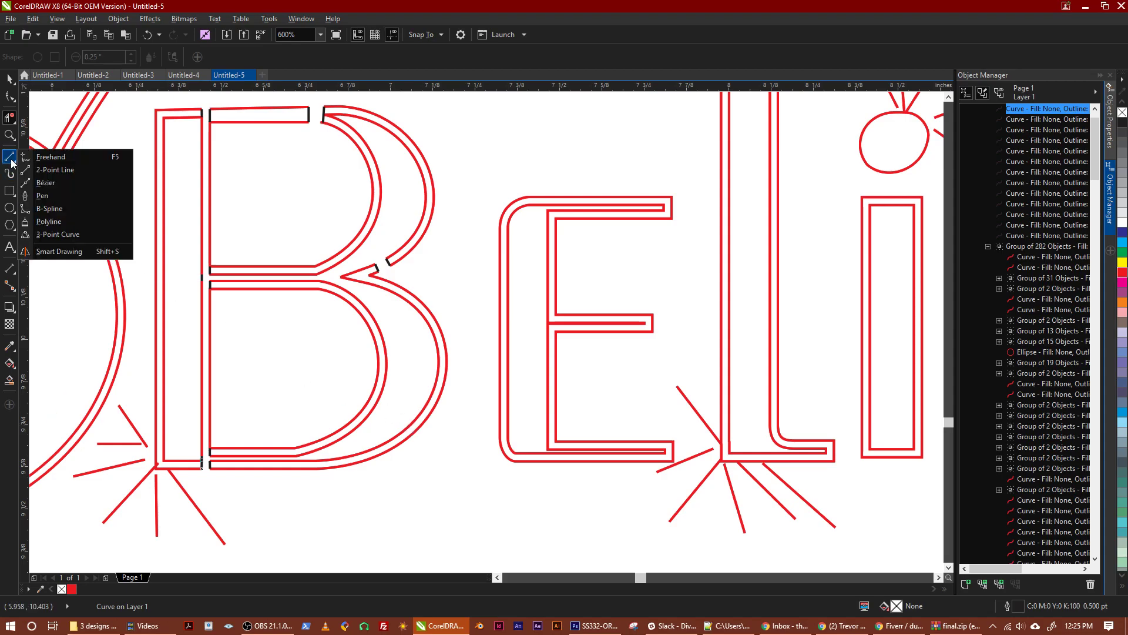
{"action": "left_click", "coordinate": [51, 159]}
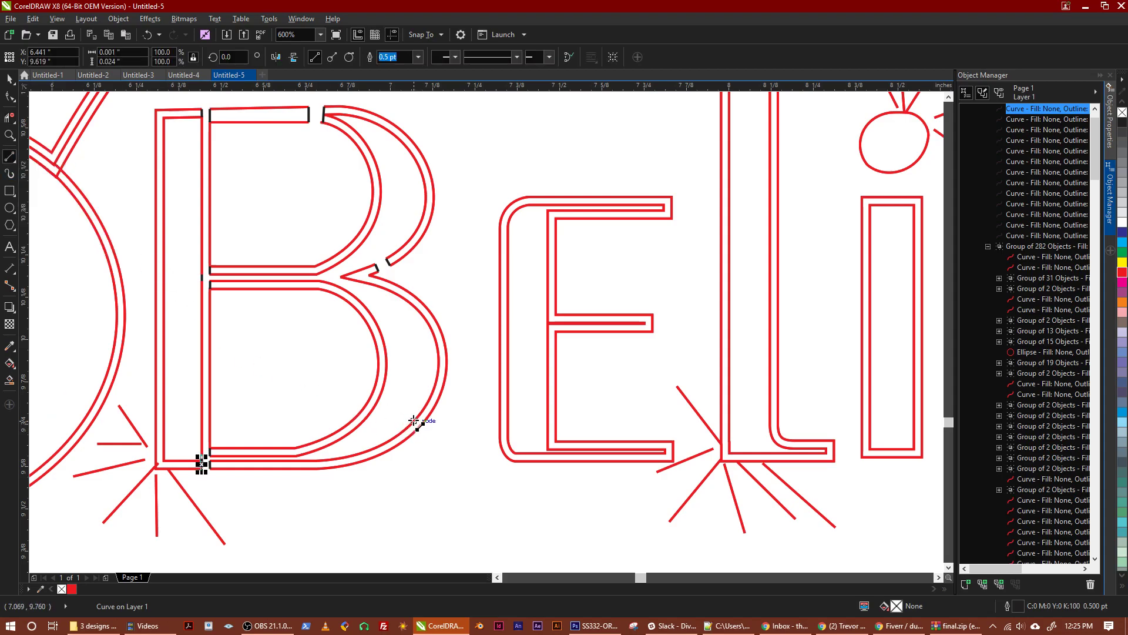
{"action": "mouse_move", "coordinate": [412, 421]}
{"action": "left_mouse_down"}
{"action": "mouse_move", "coordinate": [407, 412]}
{"action": "mouse_move", "coordinate": [422, 436]}
{"action": "left_mouse_up"}
{"action": "scroll", "coordinate": [416, 424], "scroll_direction": "up", "scroll_amount": 2}
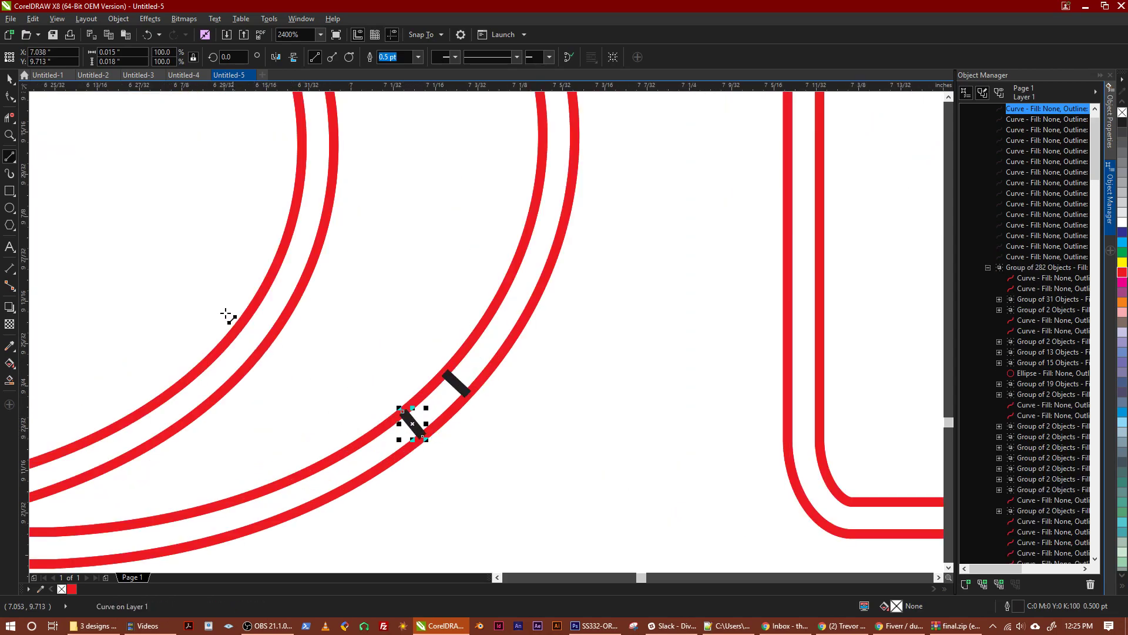
Remove both red outline segments between the two short lines on the lower bowl's outer curve with Virtual Segment Delete
{"action": "left_click", "coordinate": [8, 121]}
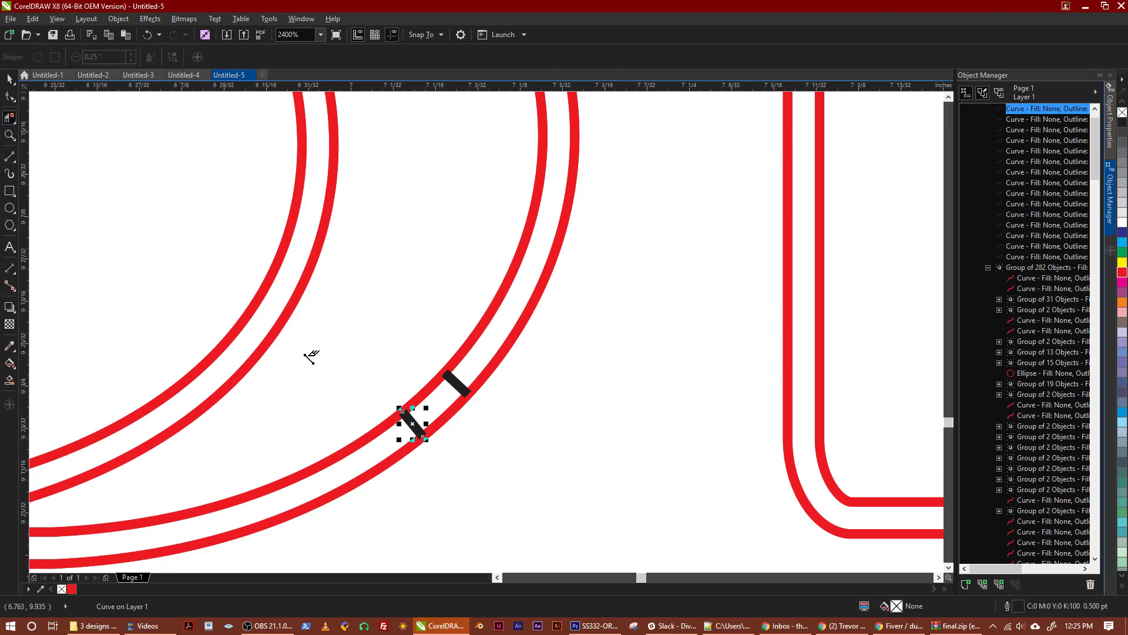
{"action": "left_click", "coordinate": [423, 393]}
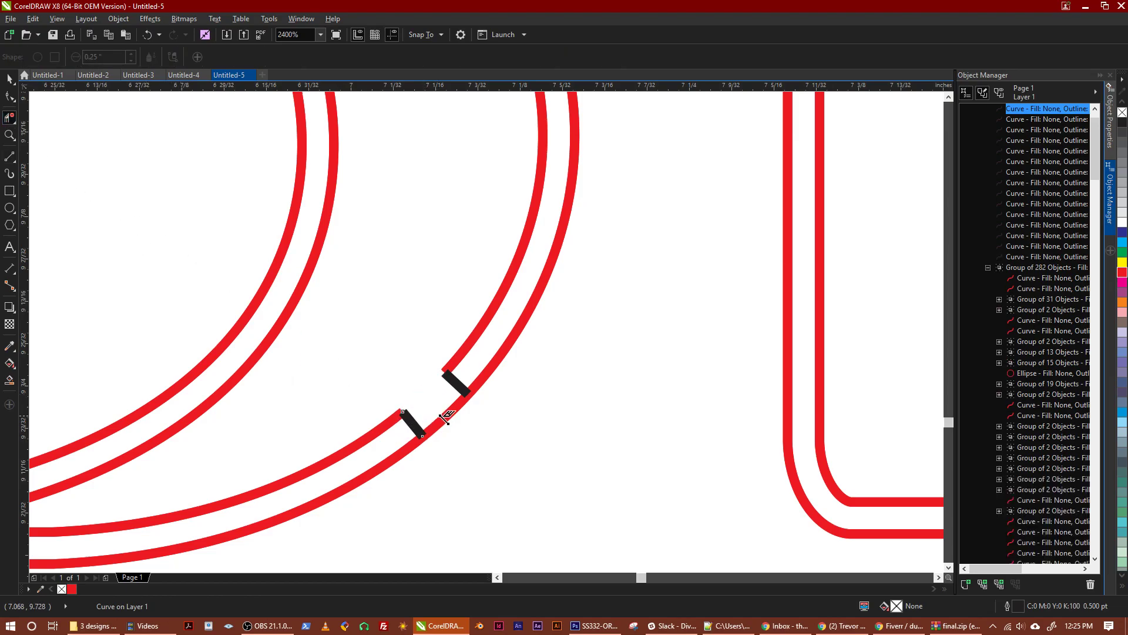
{"action": "scroll", "coordinate": [445, 418], "scroll_direction": "down", "scroll_amount": 4}
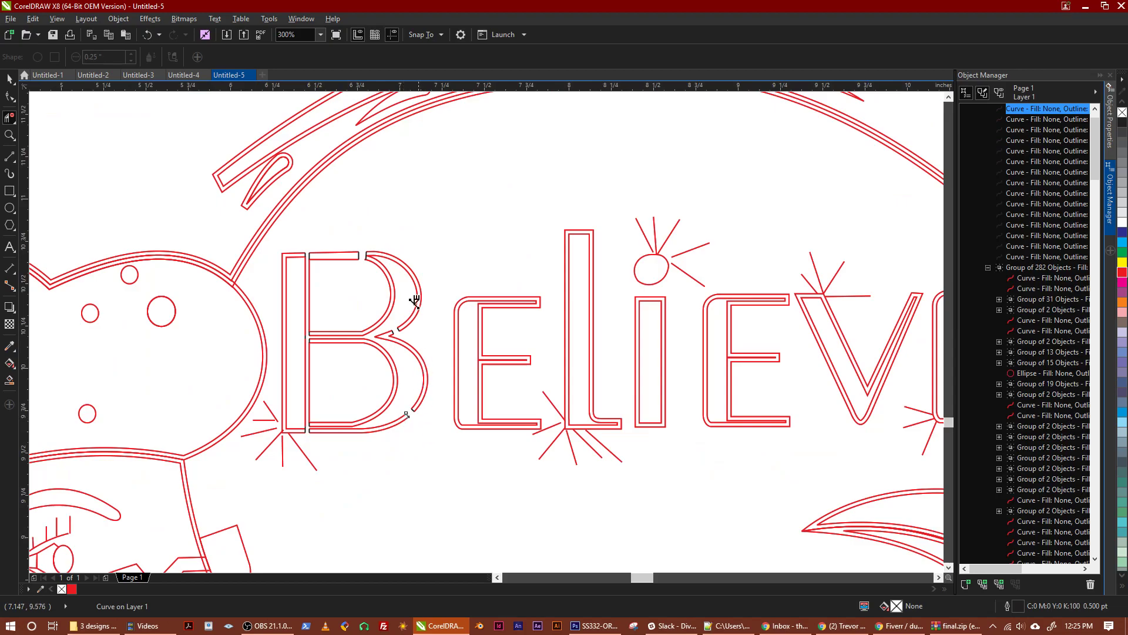
Draw two vertical 2-point lines, about 0.061 in and 0.074 in long, across both outlined strokes at the base of the B's lower bowl
{"action": "left_click", "coordinate": [10, 78]}
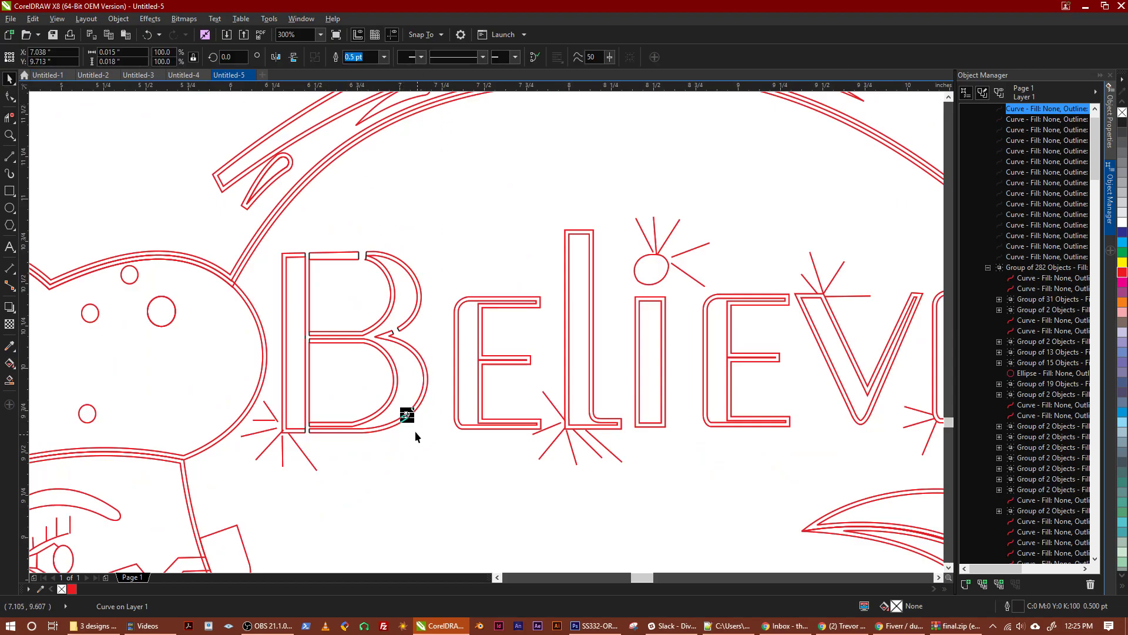
{"action": "left_click", "coordinate": [516, 274]}
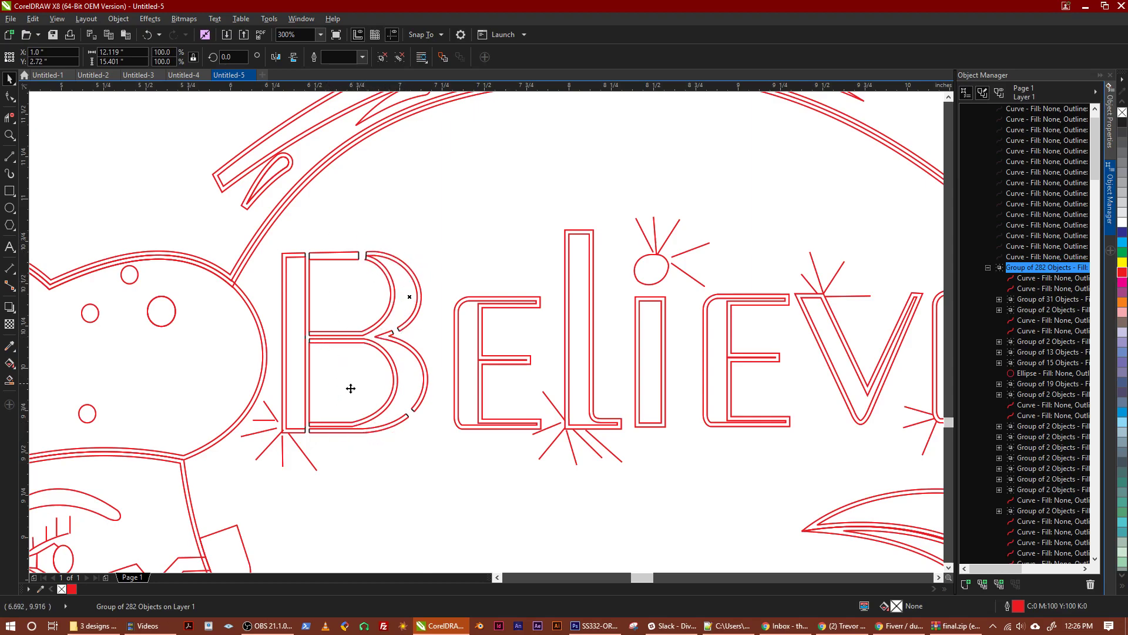
{"action": "scroll", "coordinate": [320, 376], "scroll_direction": "up", "scroll_amount": 2}
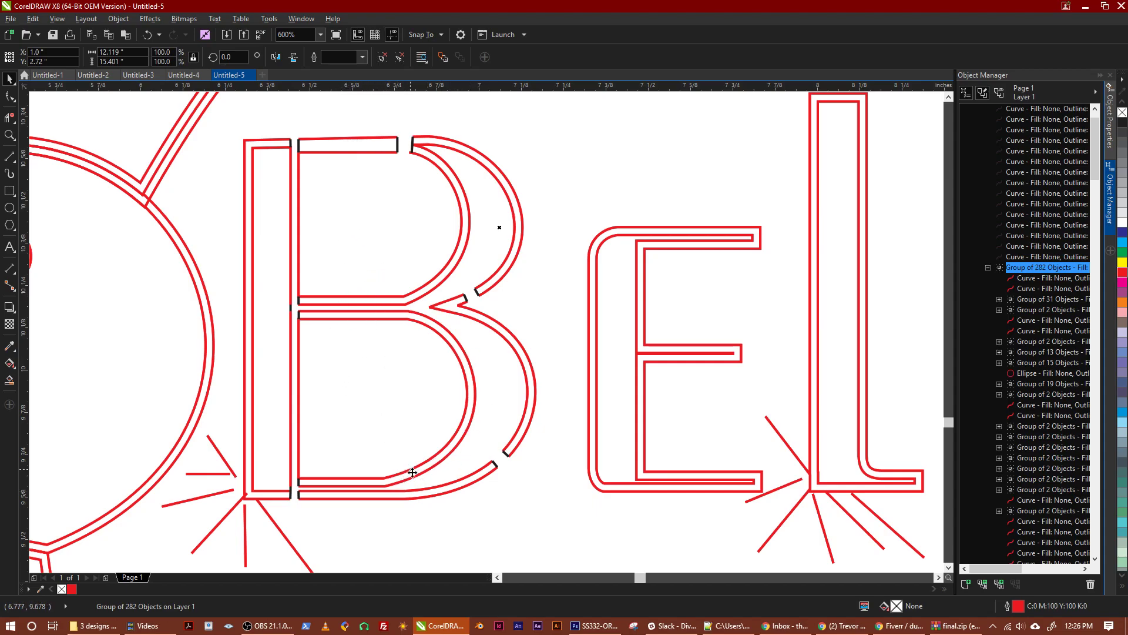
{"action": "left_click", "coordinate": [9, 158]}
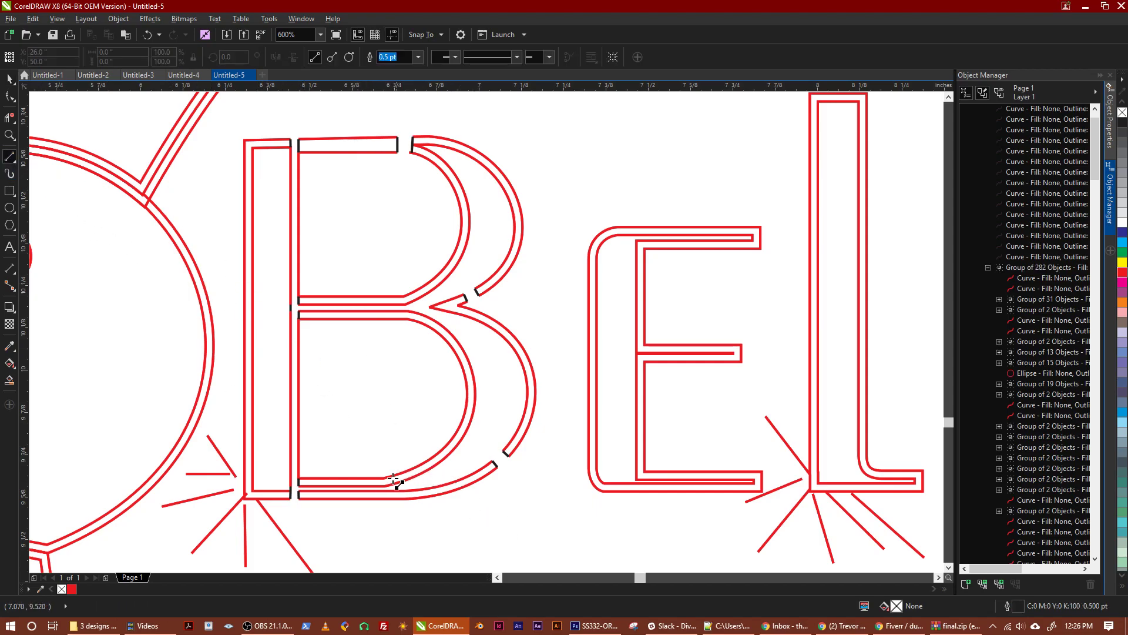
{"action": "scroll", "coordinate": [399, 481], "scroll_direction": "up", "scroll_amount": 2}
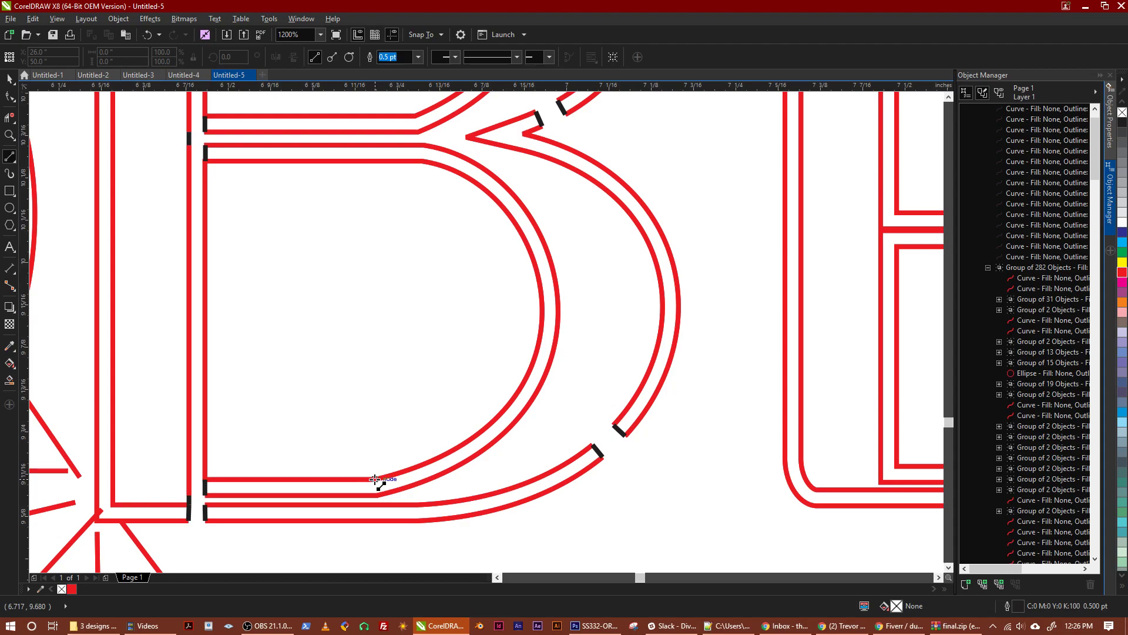
{"action": "left_click_drag", "start_coordinate": [375, 479], "coordinate": [375, 520]}
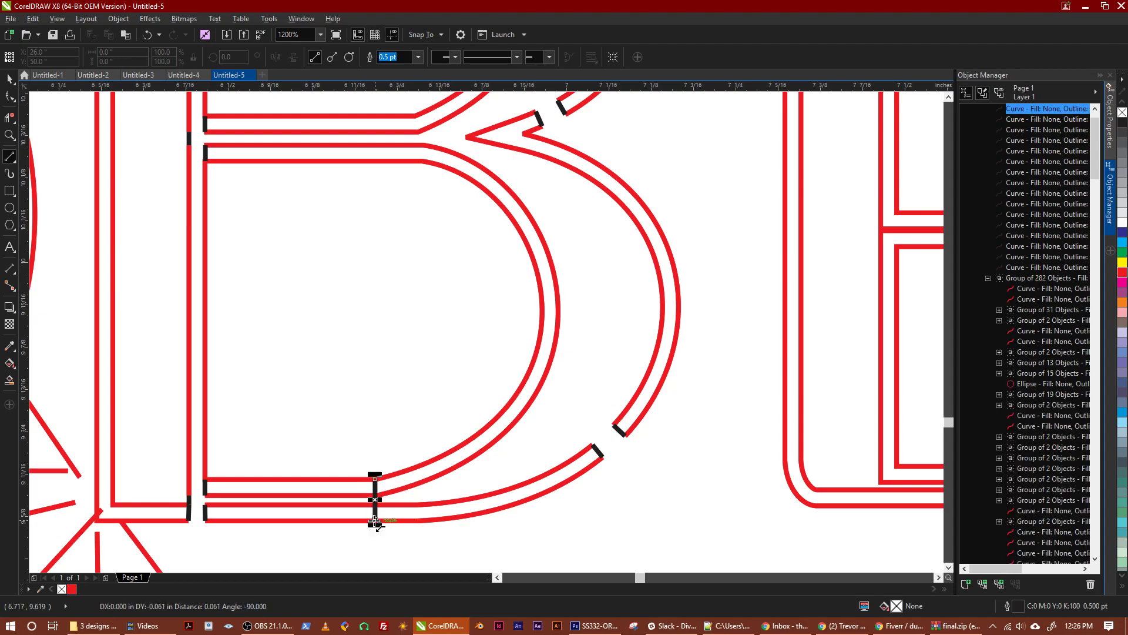
{"action": "left_click_drag", "start_coordinate": [405, 467], "coordinate": [406, 521]}
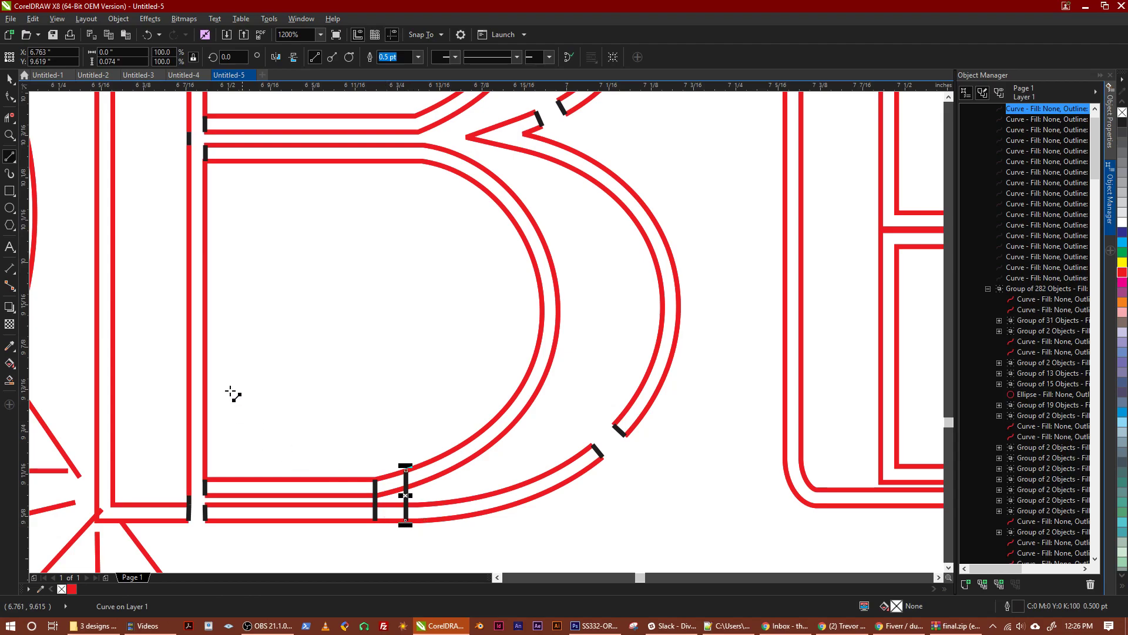
Remove the red outline segments between the two vertical lines at the lower bowl's base with Virtual Segment Delete
{"action": "left_click", "coordinate": [10, 117]}
{"action": "left_click", "coordinate": [392, 476]}
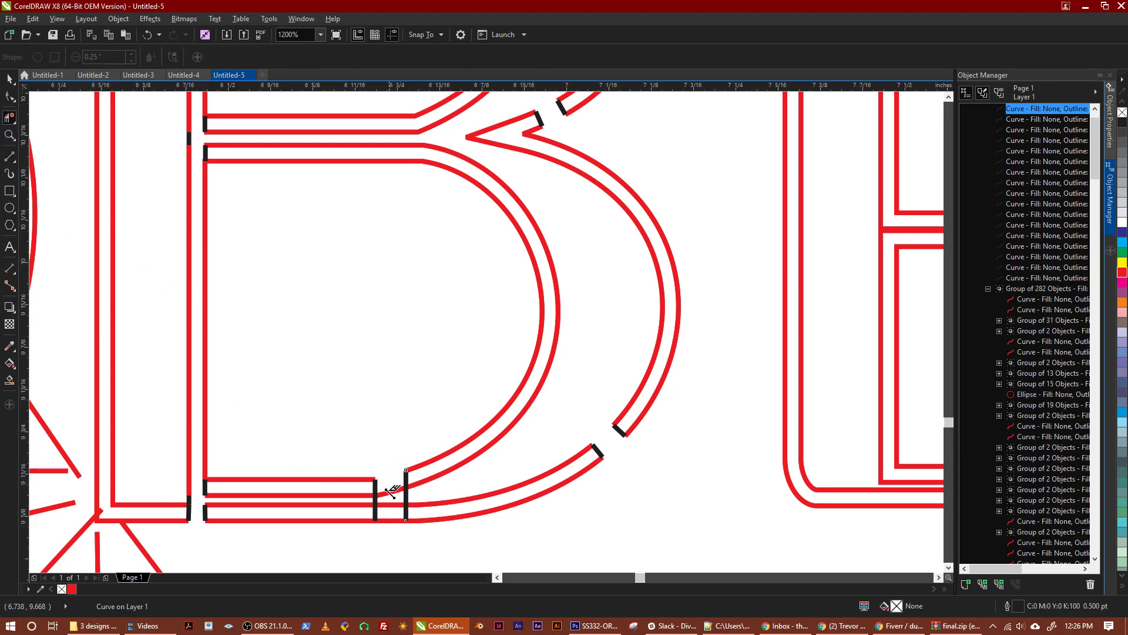
{"action": "left_click", "coordinate": [390, 492]}
{"action": "scroll", "coordinate": [388, 518], "scroll_direction": "down", "scroll_amount": 3}
{"action": "scroll", "coordinate": [383, 516], "scroll_direction": "up", "scroll_amount": 2}
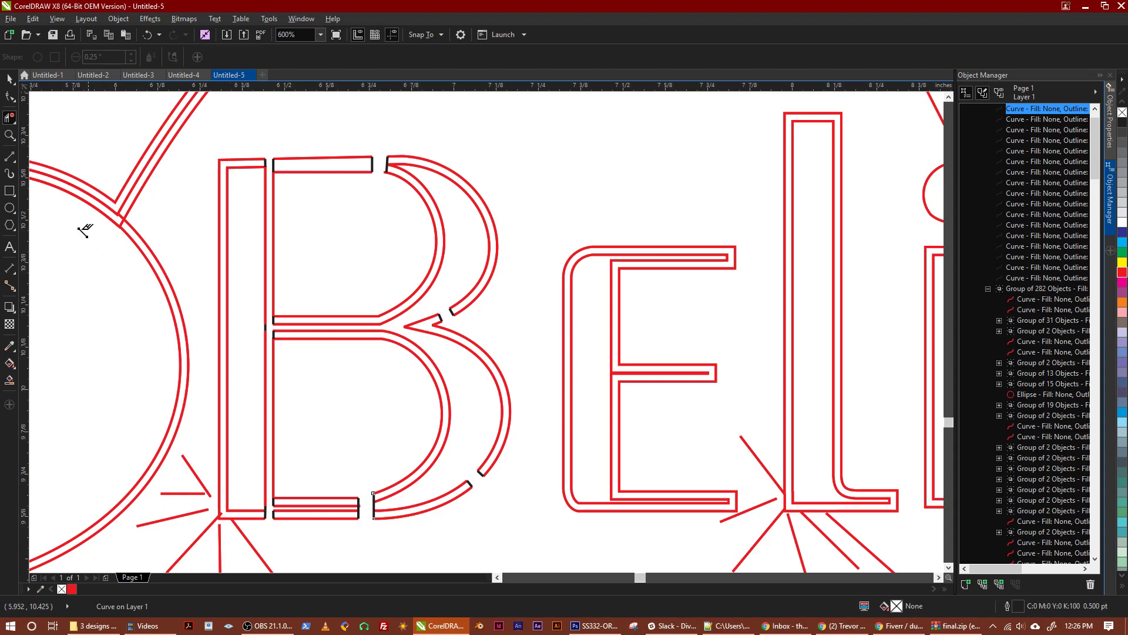
Remove the piece of the gap's right-hand black line that joins the two strokes at the lower bowl's base
{"action": "left_click", "coordinate": [10, 157]}
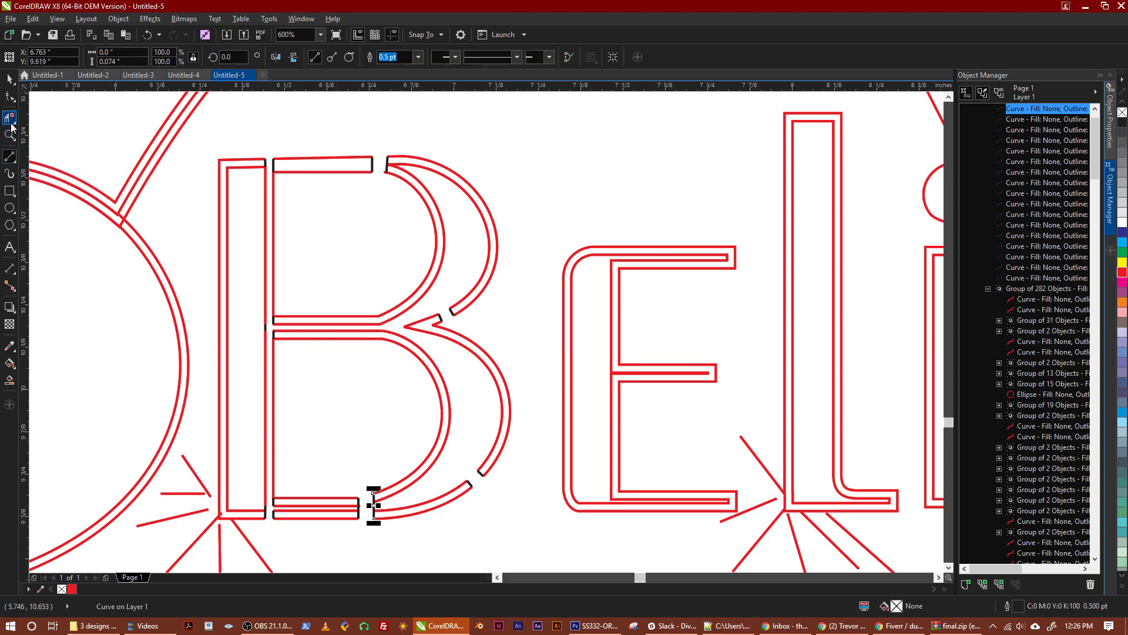
{"action": "left_click", "coordinate": [9, 118]}
{"action": "scroll", "coordinate": [374, 504], "scroll_direction": "up", "scroll_amount": 1}
{"action": "left_click", "coordinate": [375, 511]}
{"action": "scroll", "coordinate": [360, 542], "scroll_direction": "down", "scroll_amount": 1}
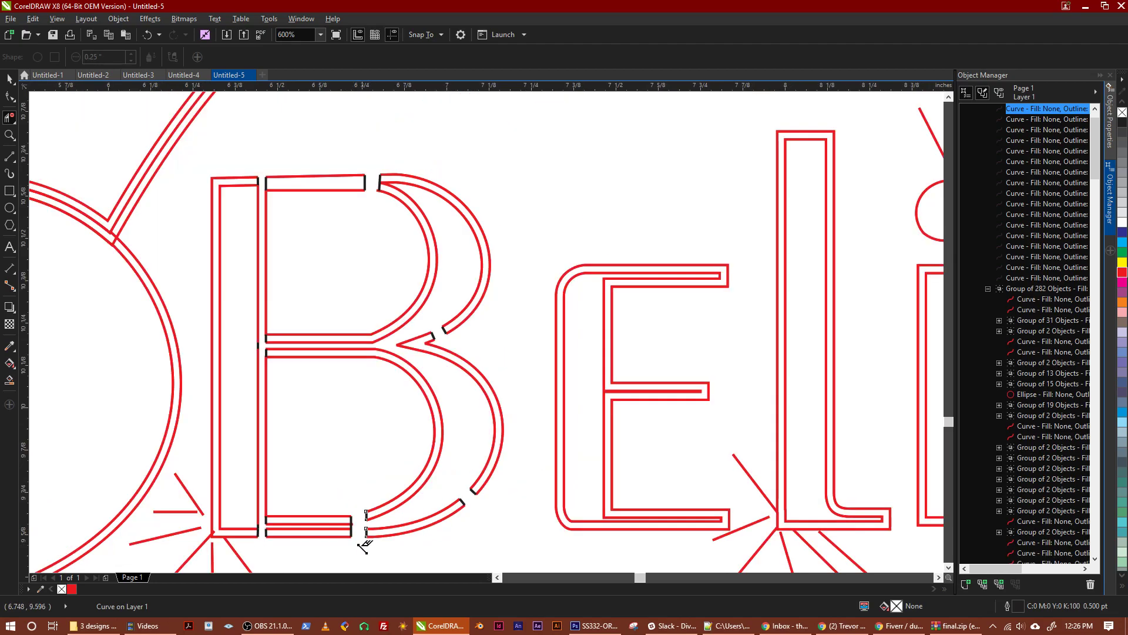
{"action": "left_click_drag", "start_coordinate": [323, 549], "coordinate": [393, 506]}
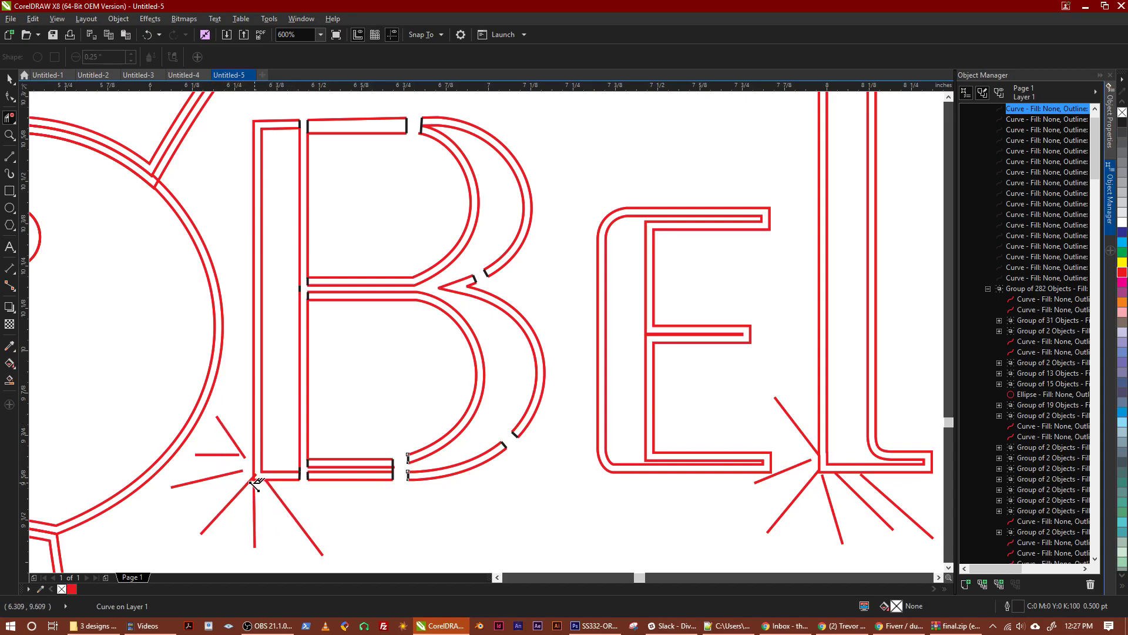
Delete the six decorative ray lines around the lower-left corner of the B with Virtual Segment Delete
{"action": "scroll", "coordinate": [257, 484], "scroll_direction": "up", "scroll_amount": 1}
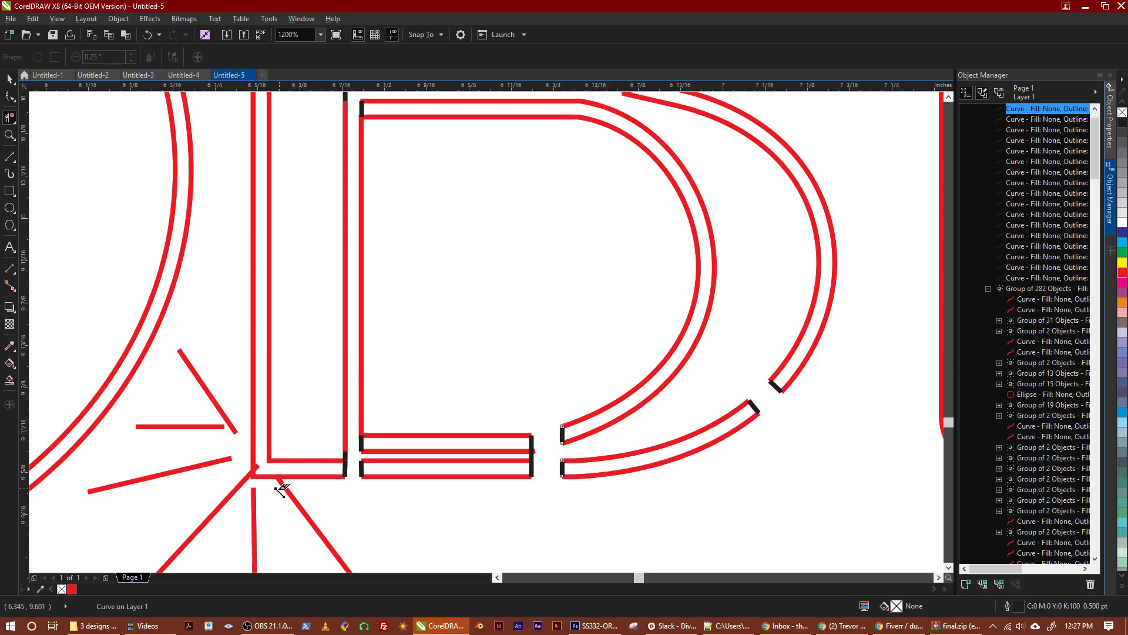
{"action": "scroll", "coordinate": [281, 491], "scroll_direction": "down", "scroll_amount": 2}
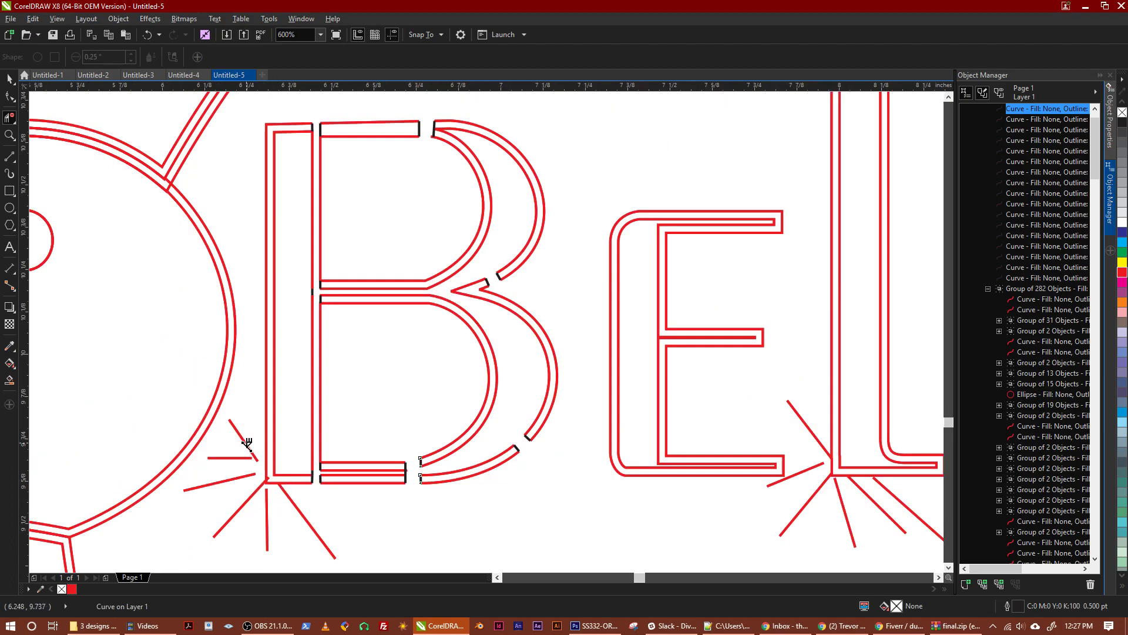
{"action": "left_click", "coordinate": [246, 442]}
{"action": "left_click", "coordinate": [239, 458]}
{"action": "left_click", "coordinate": [232, 478]}
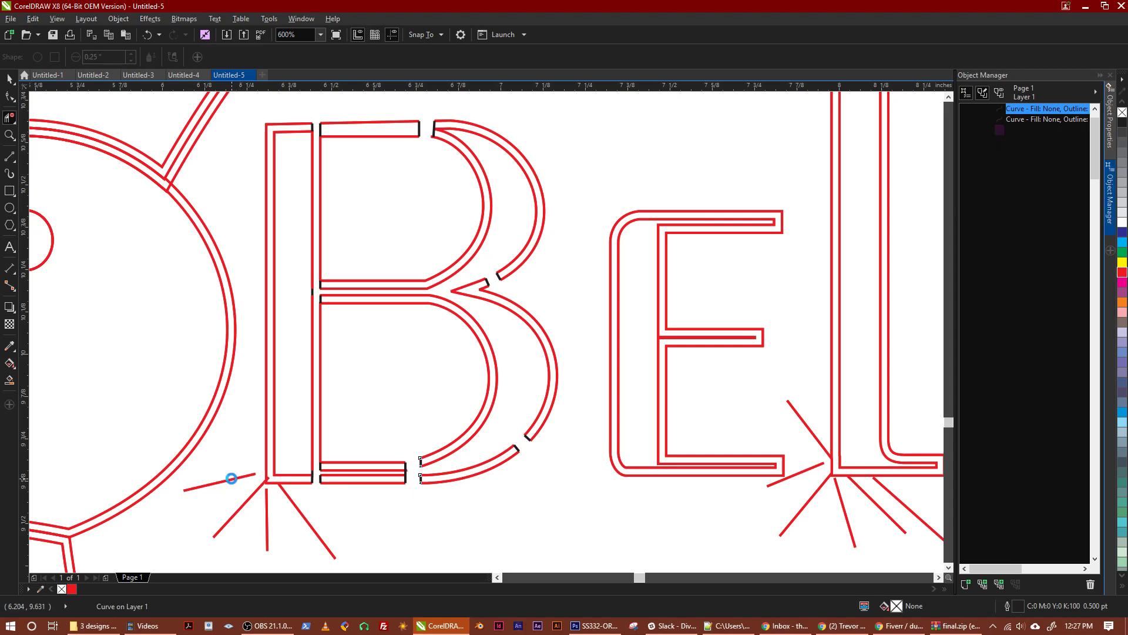
{"action": "left_click", "coordinate": [241, 507]}
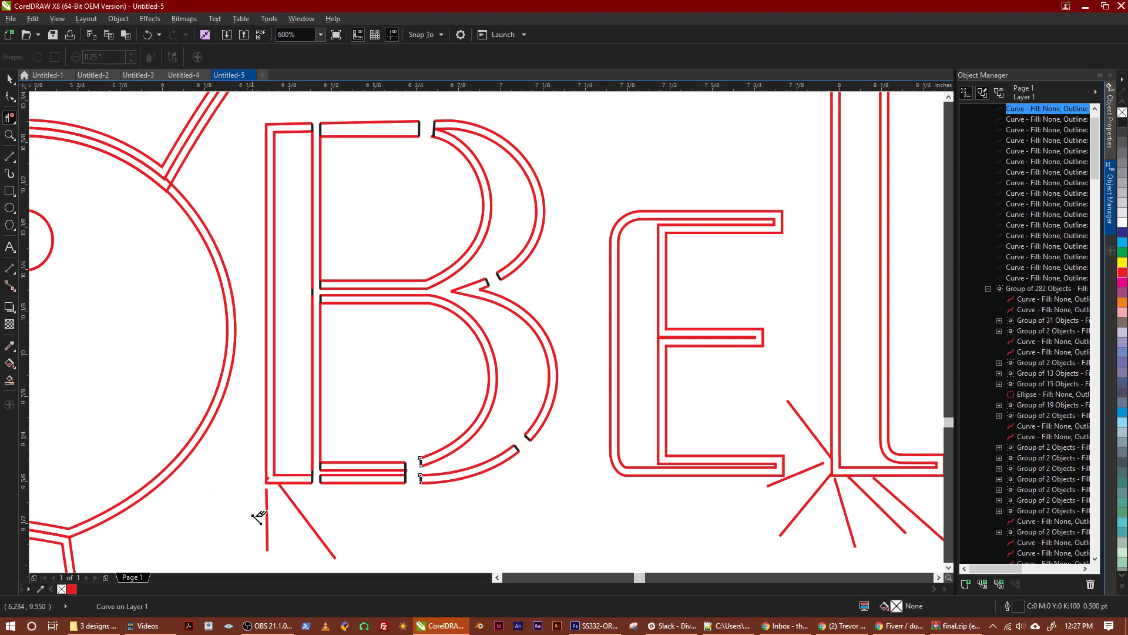
{"action": "left_click", "coordinate": [265, 517]}
{"action": "left_click", "coordinate": [299, 513]}
{"action": "scroll", "coordinate": [268, 512], "scroll_direction": "up", "scroll_amount": 3}
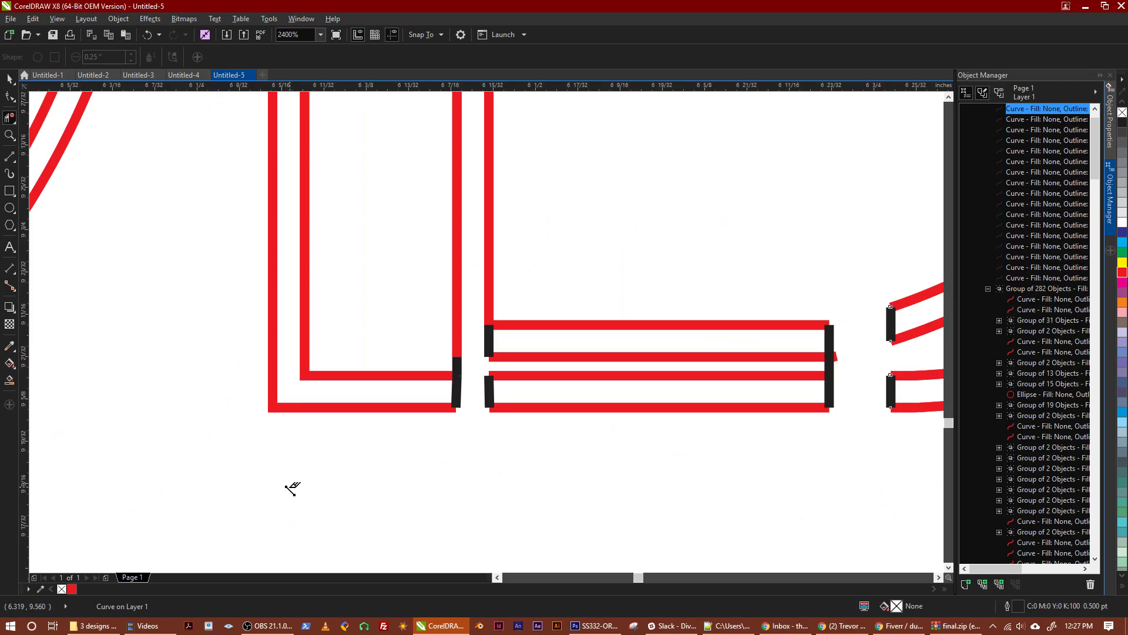
{"action": "scroll", "coordinate": [291, 487], "scroll_direction": "down", "scroll_amount": 3}
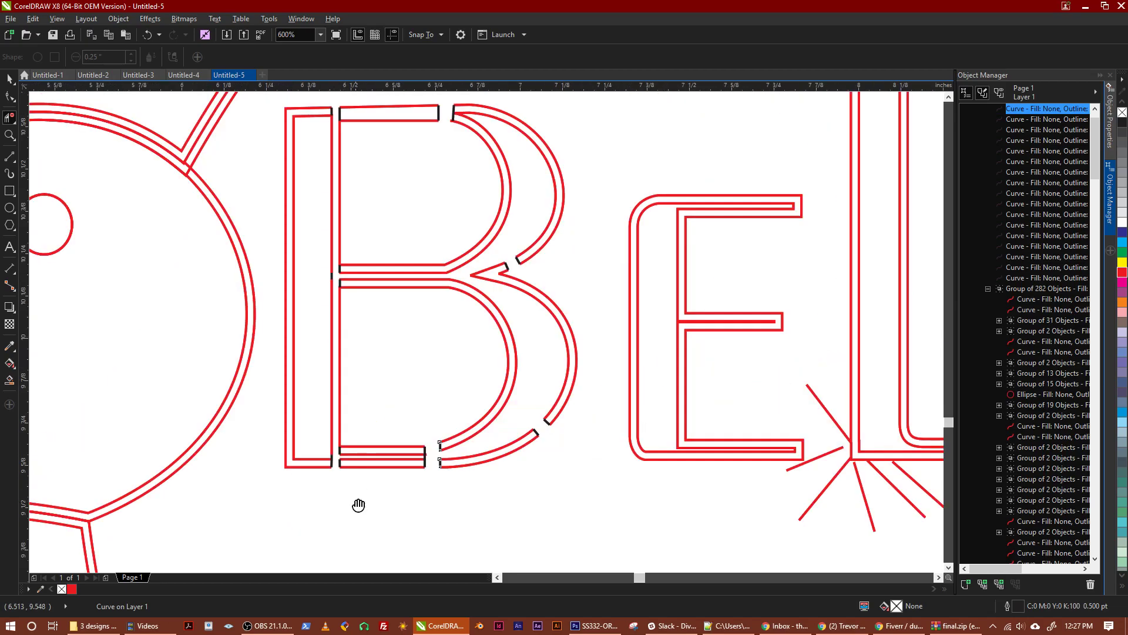
Delete the inner outline of the B's stem with Virtual Segment Delete, keeping the outer outline
{"action": "scroll", "coordinate": [358, 482], "scroll_direction": "up", "scroll_amount": 1}
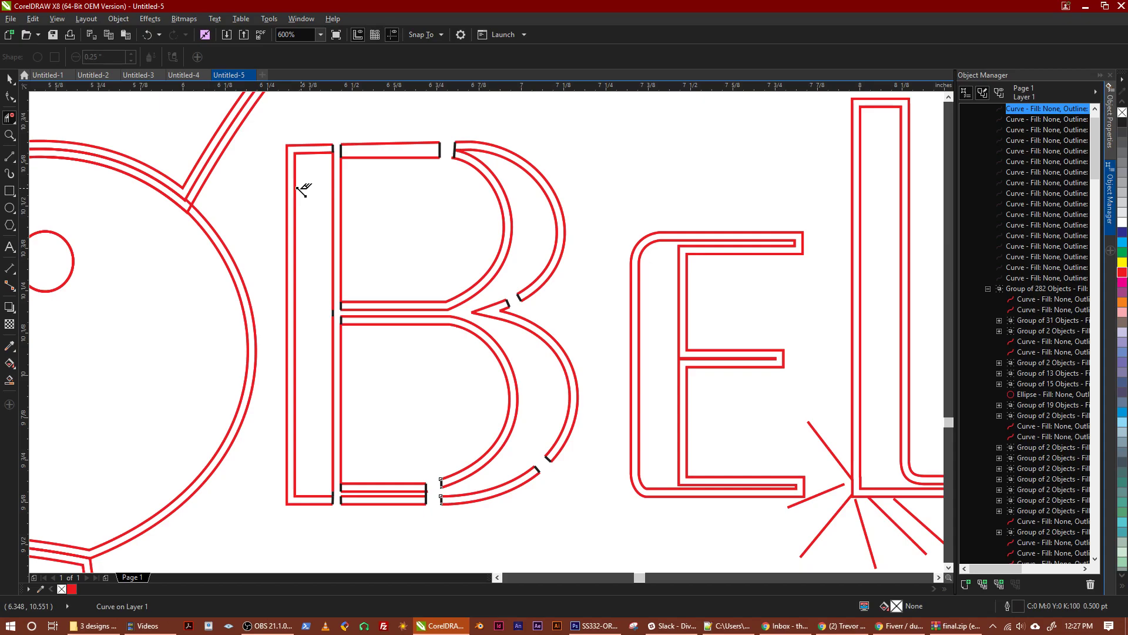
{"action": "left_click", "coordinate": [11, 158]}
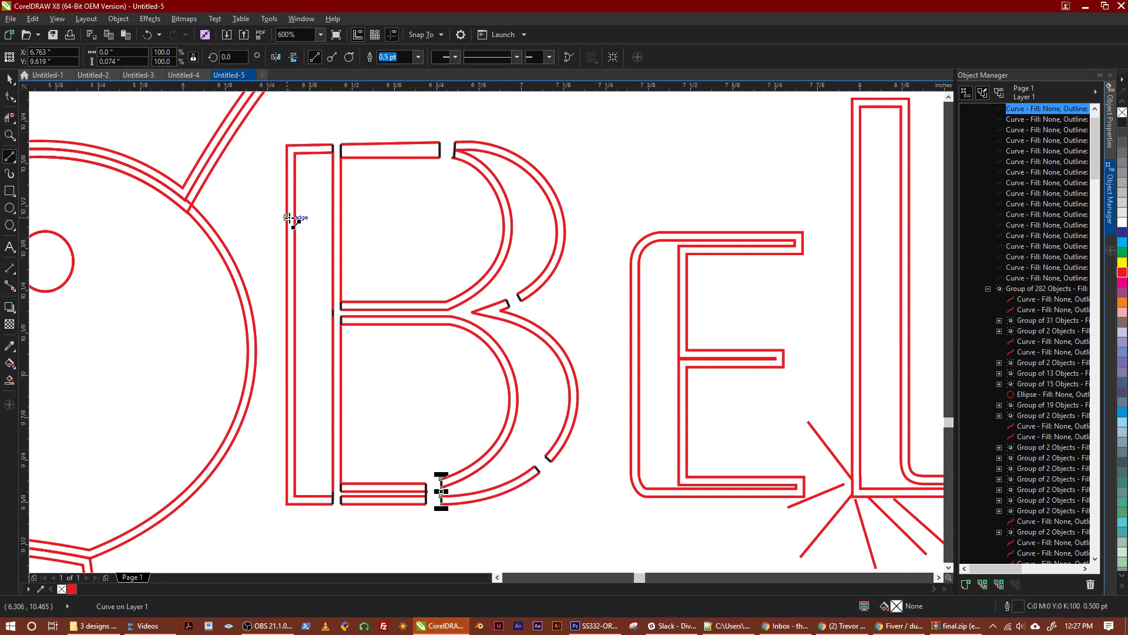
{"action": "left_click", "coordinate": [10, 119]}
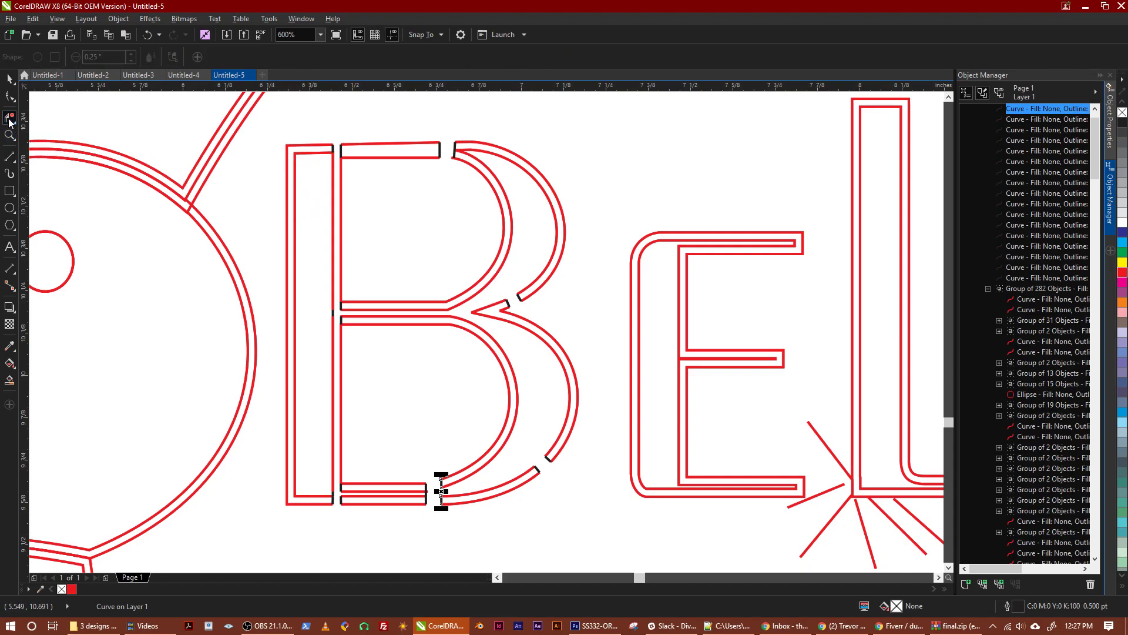
{"action": "left_click", "coordinate": [295, 168]}
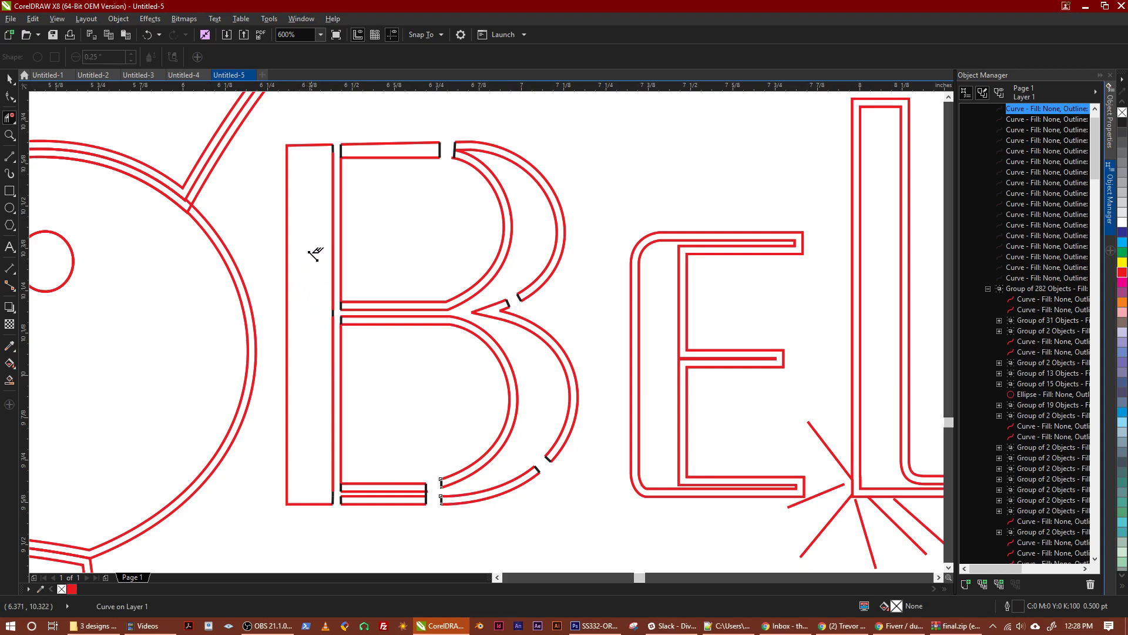
{"action": "scroll", "coordinate": [349, 272], "scroll_direction": "down", "scroll_amount": 2}
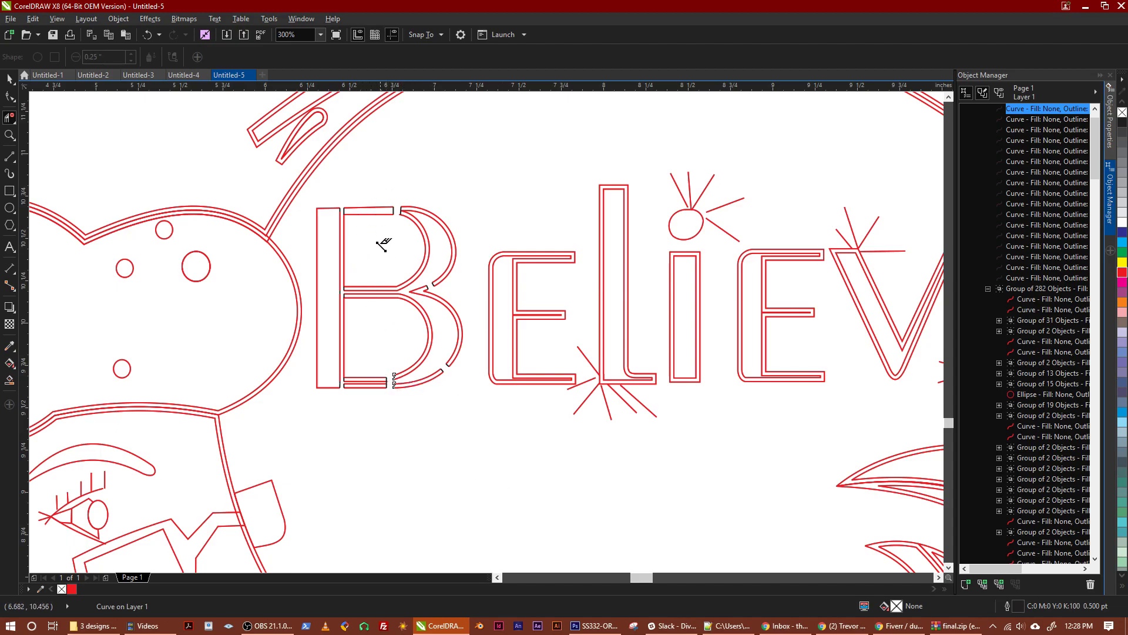
Remove the piece of the gap's left-hand black line that joins the two horizontal strokes at the B's base
{"action": "scroll", "coordinate": [402, 387], "scroll_direction": "up", "scroll_amount": 2}
{"action": "scroll", "coordinate": [403, 386], "scroll_direction": "up", "scroll_amount": 5}
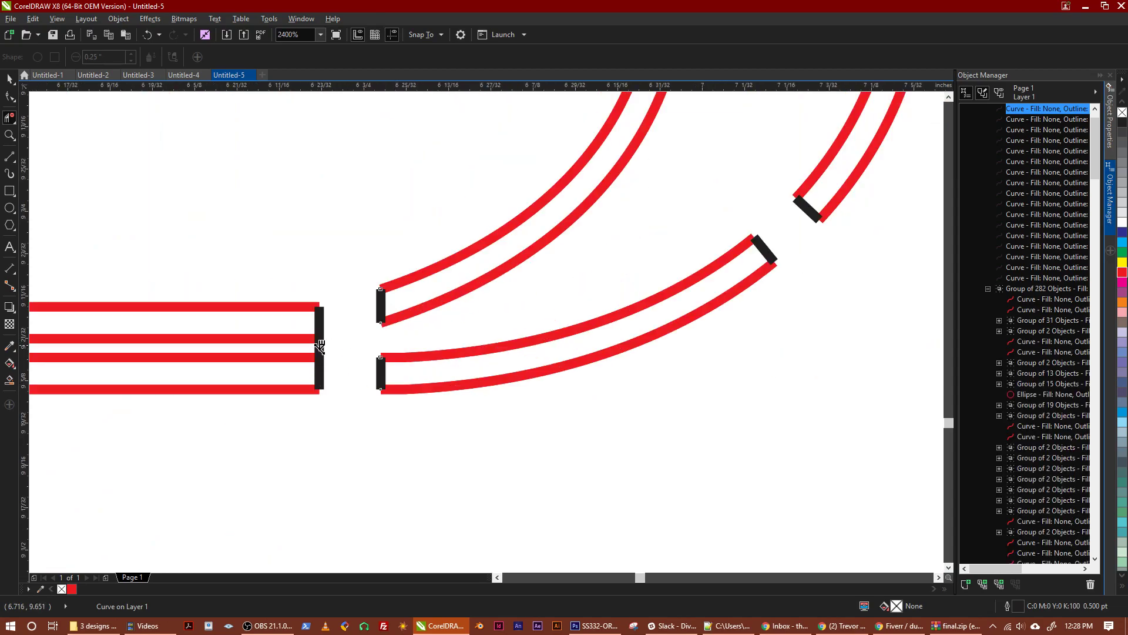
{"action": "scroll", "coordinate": [327, 373], "scroll_direction": "down", "scroll_amount": 2}
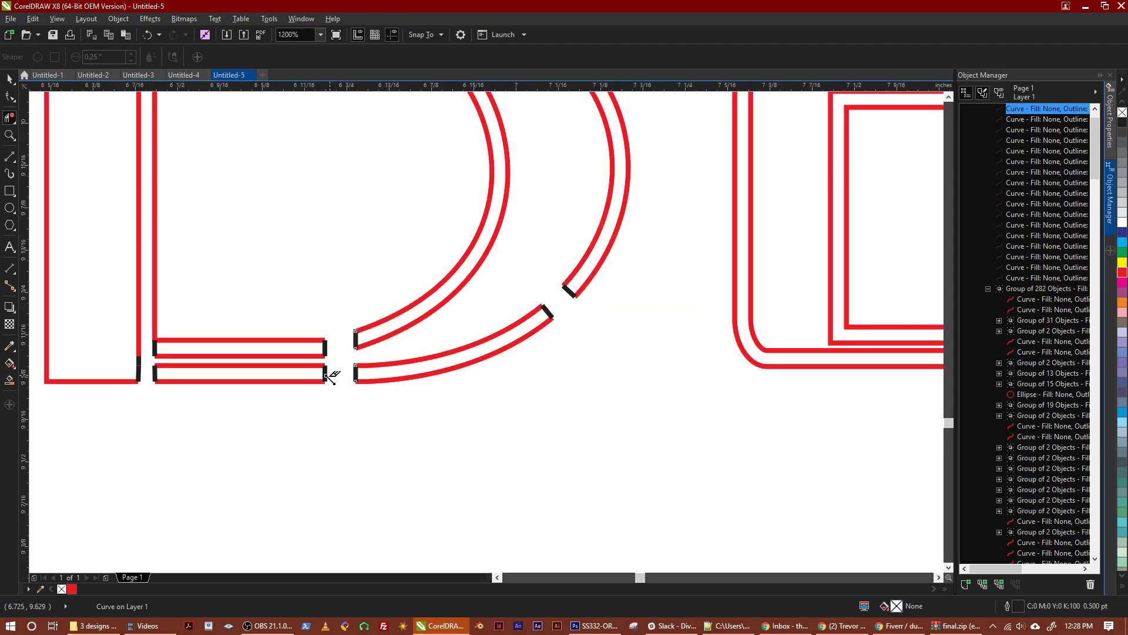
{"action": "scroll", "coordinate": [318, 381], "scroll_direction": "down", "scroll_amount": 4}
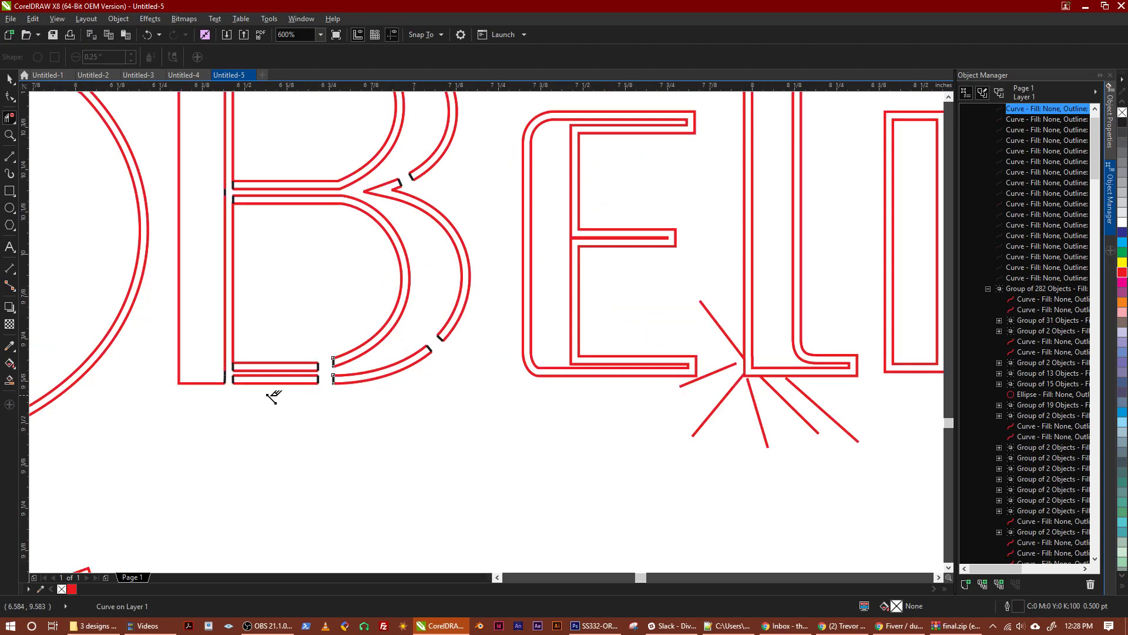
{"action": "scroll", "coordinate": [249, 382], "scroll_direction": "up", "scroll_amount": 4}
{"action": "scroll", "coordinate": [249, 359], "scroll_direction": "down", "scroll_amount": 1}
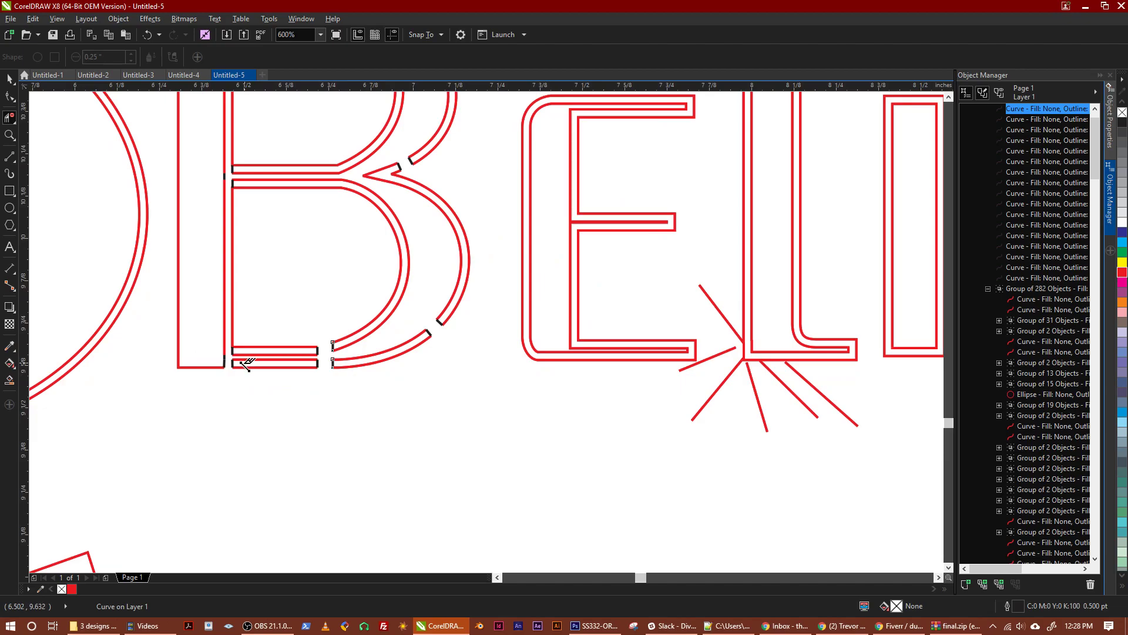
{"action": "left_click_drag", "start_coordinate": [260, 257], "coordinate": [260, 362]}
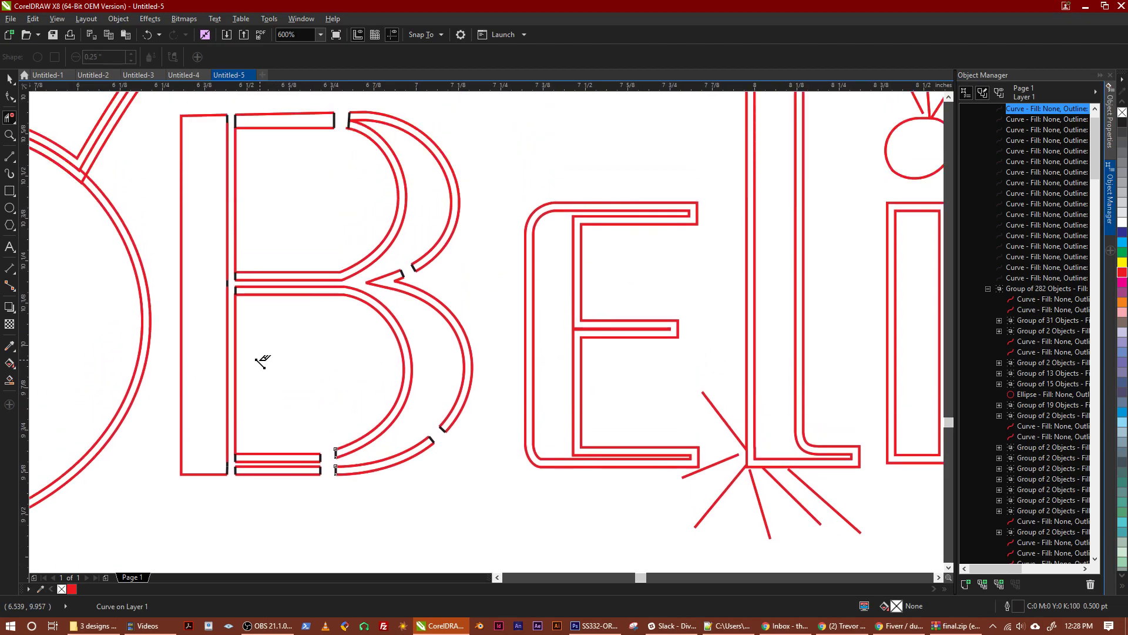
{"action": "left_click_drag", "start_coordinate": [283, 212], "coordinate": [292, 256]}
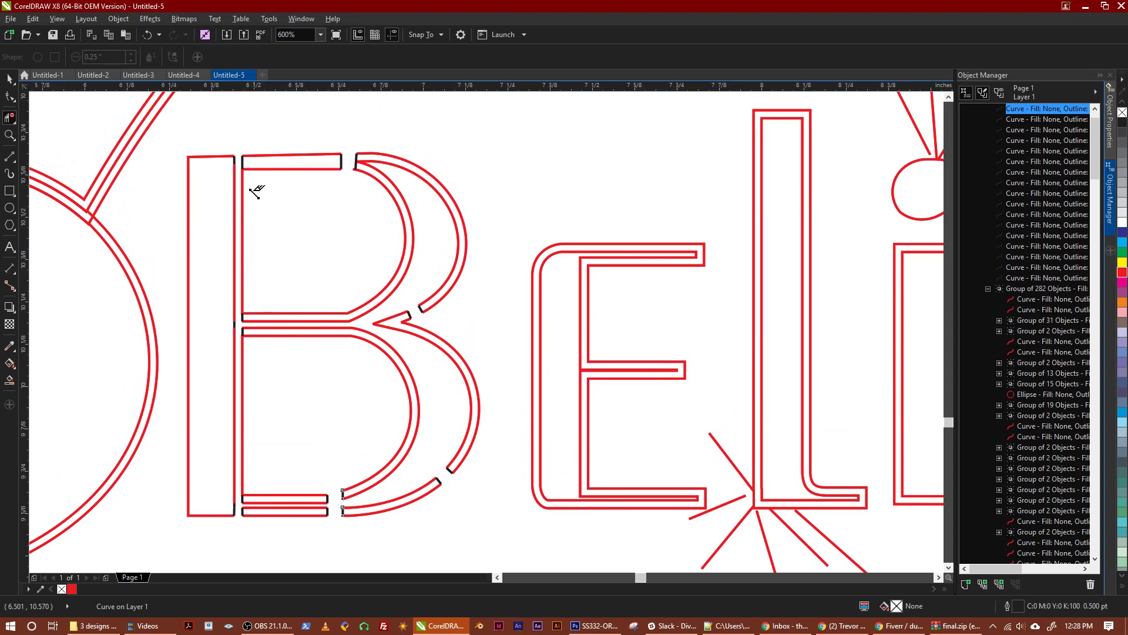
{"action": "scroll", "coordinate": [242, 207], "scroll_direction": "up", "scroll_amount": 1}
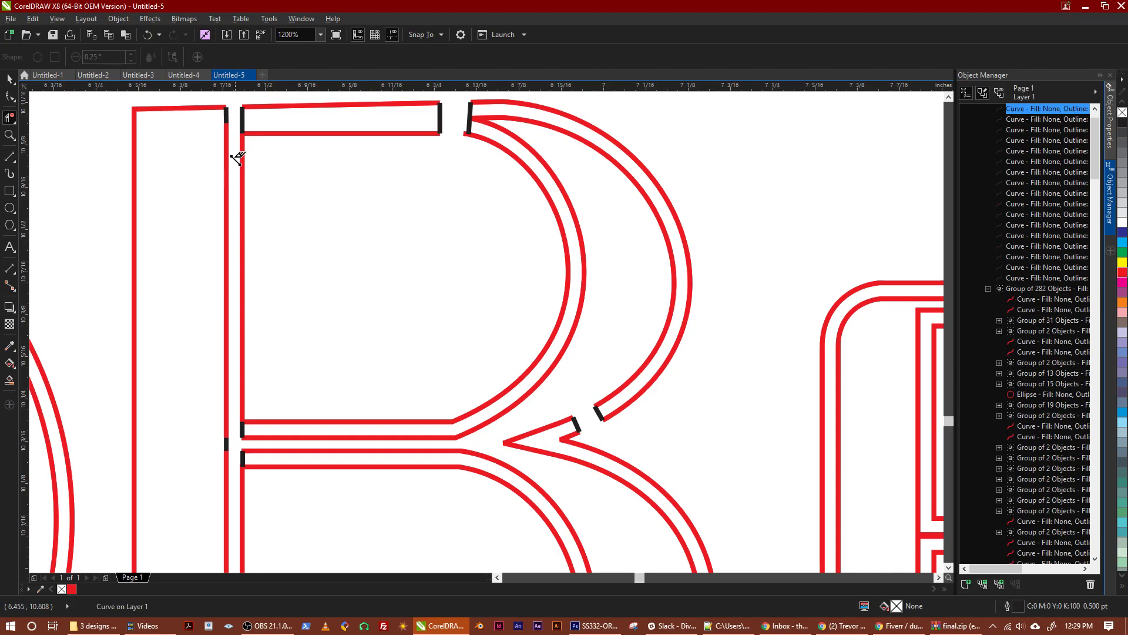
Draw a narrow black bracket about 0.37 inch tall along the stem line inside the B's upper bowl with 2-Point Line
{"action": "scroll", "coordinate": [239, 171], "scroll_direction": "down", "scroll_amount": 2}
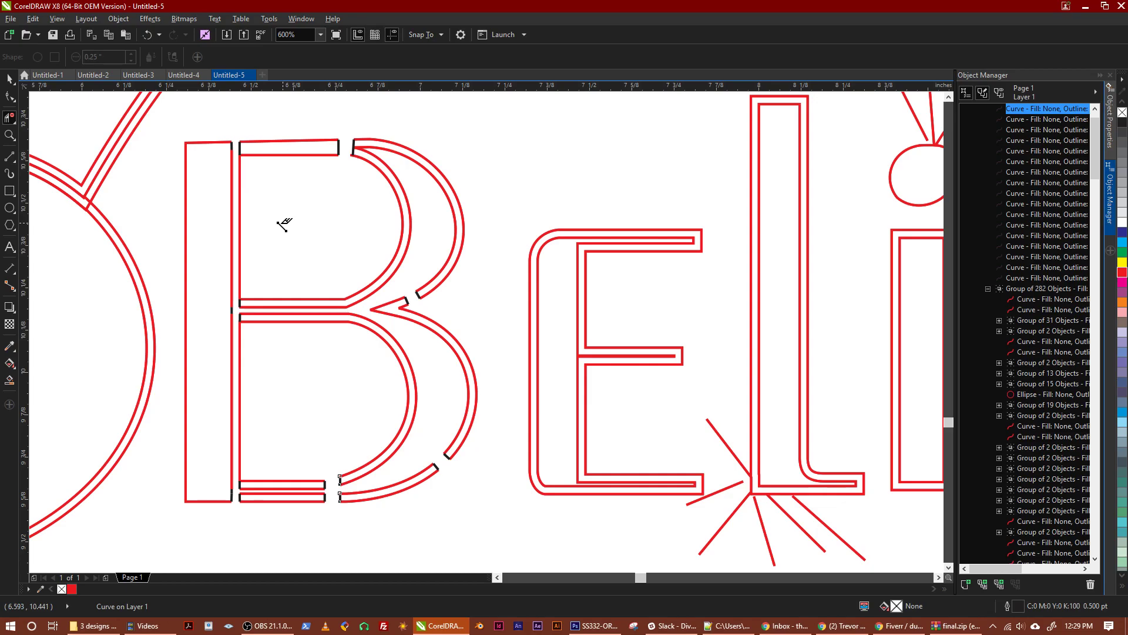
{"action": "left_click", "coordinate": [12, 162]}
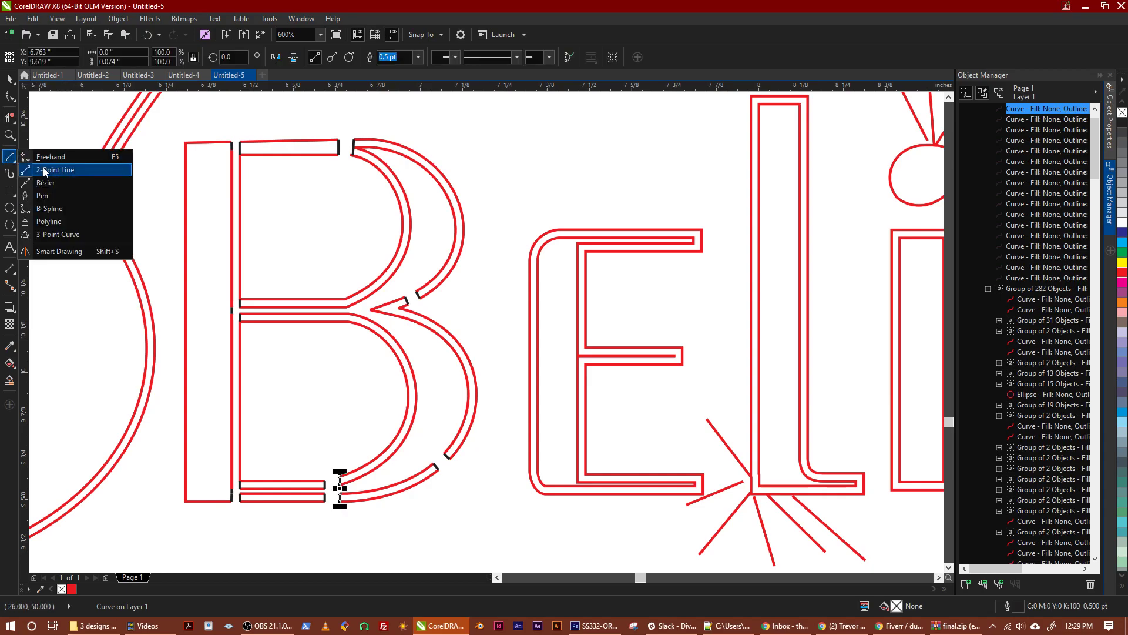
{"action": "left_click", "coordinate": [44, 169]}
{"action": "left_click_drag", "start_coordinate": [248, 163], "coordinate": [234, 381]}
{"action": "scroll", "coordinate": [245, 163], "scroll_direction": "up", "scroll_amount": 1}
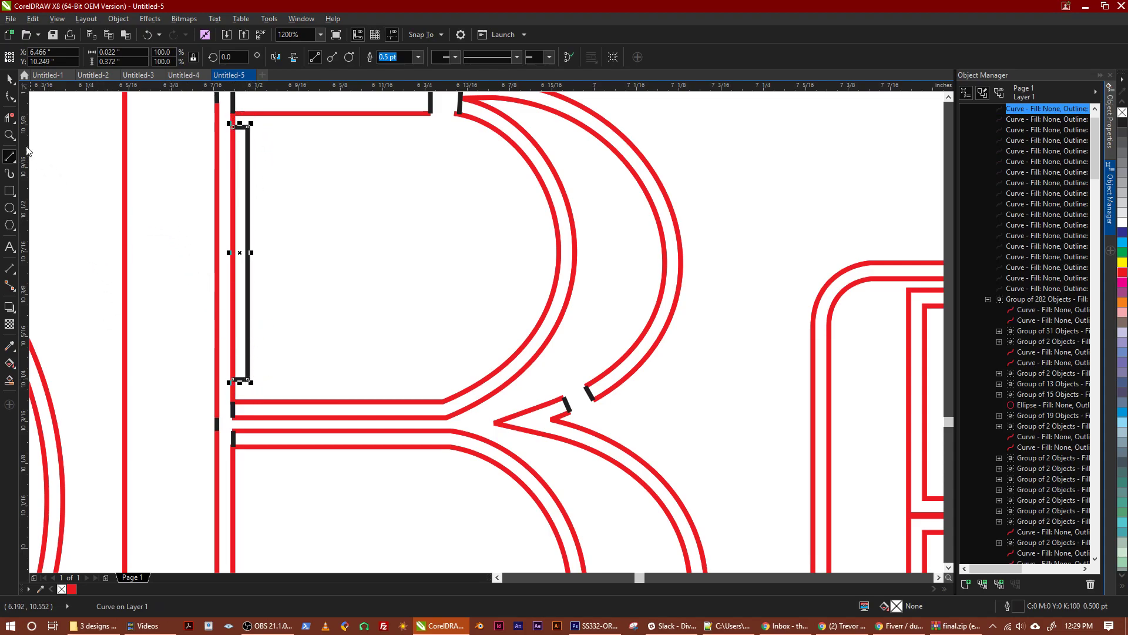
Delete the red stem line pieces above and below the black bracket in the B's upper bowl with Virtual Segment Delete
{"action": "left_click", "coordinate": [9, 117]}
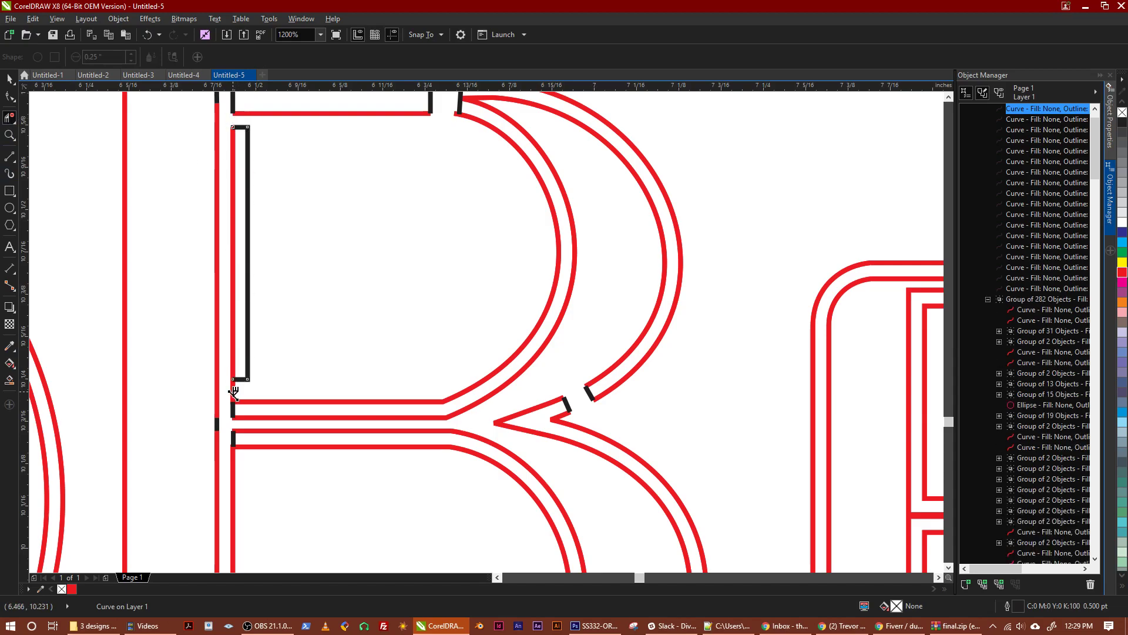
{"action": "scroll", "coordinate": [316, 347], "scroll_direction": "down", "scroll_amount": 2}
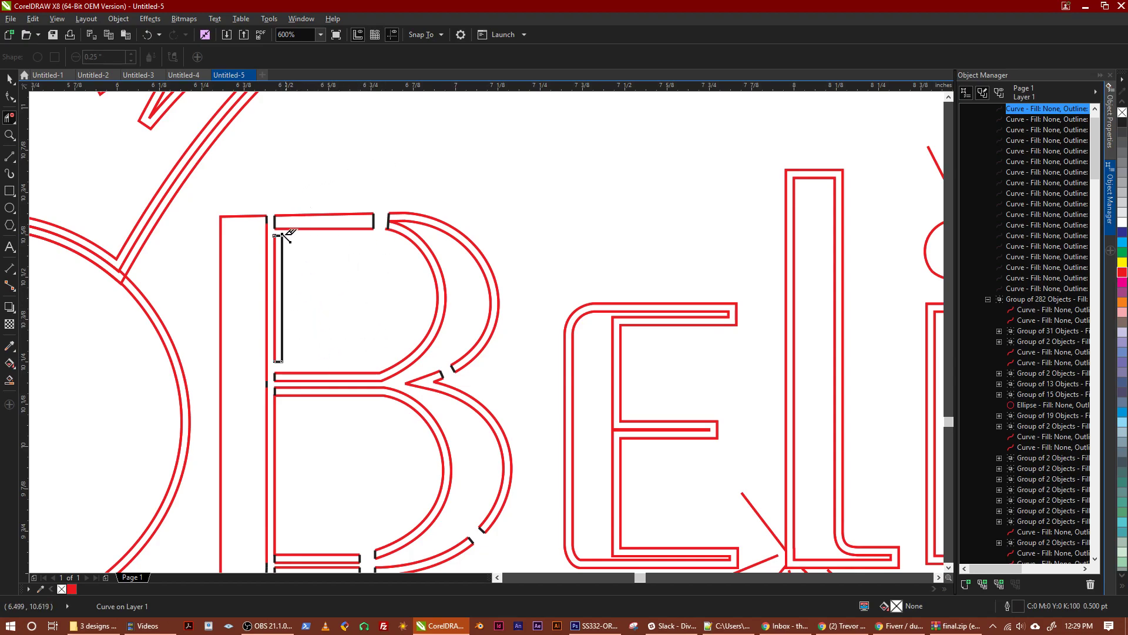
{"action": "scroll", "coordinate": [309, 388], "scroll_direction": "down", "scroll_amount": 2}
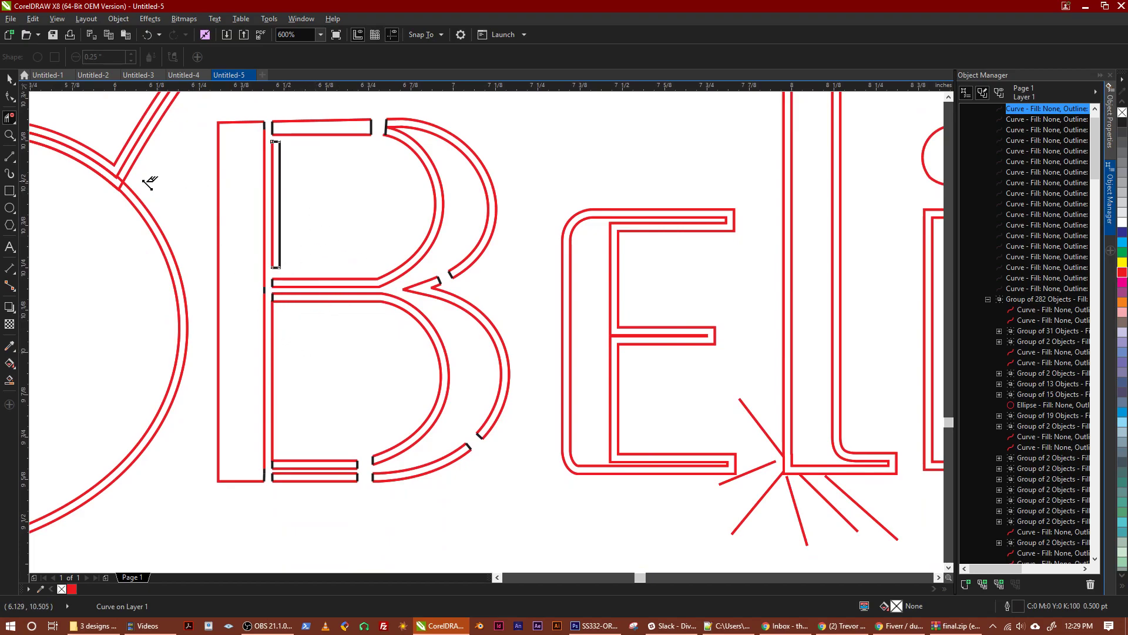
Draw two short 2-Point Lines across Santa's double face outline, one above the other, between the hat brim and the glasses
{"action": "scroll", "coordinate": [168, 268], "scroll_direction": "down", "scroll_amount": 2}
{"action": "scroll", "coordinate": [167, 334], "scroll_direction": "left", "scroll_amount": 10}
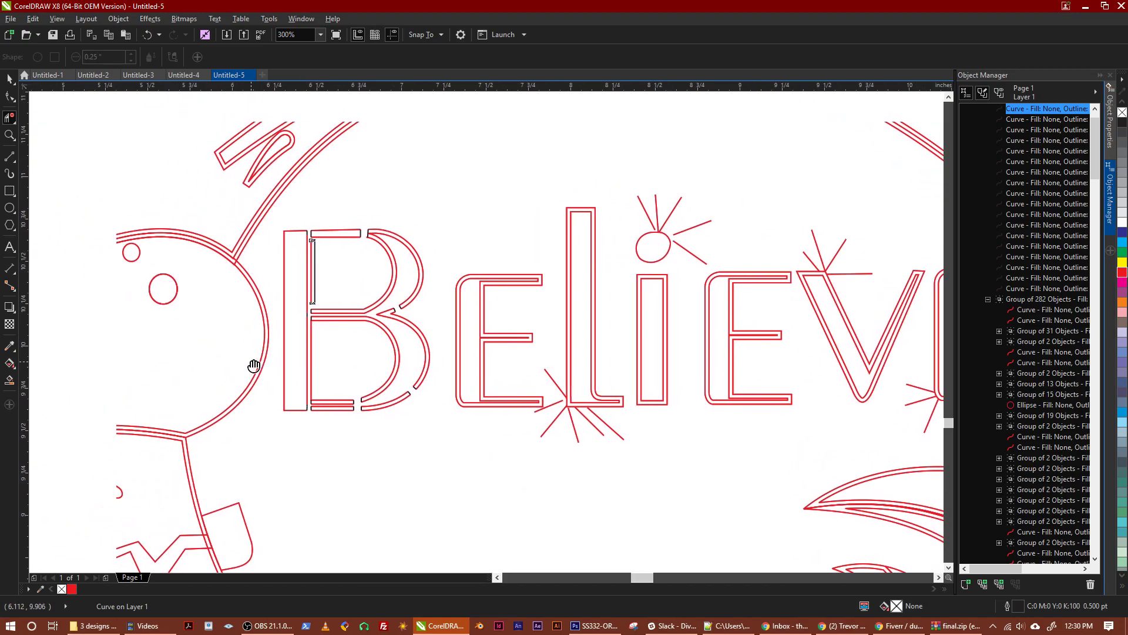
{"action": "scroll", "coordinate": [461, 443], "scroll_direction": "down", "scroll_amount": 2}
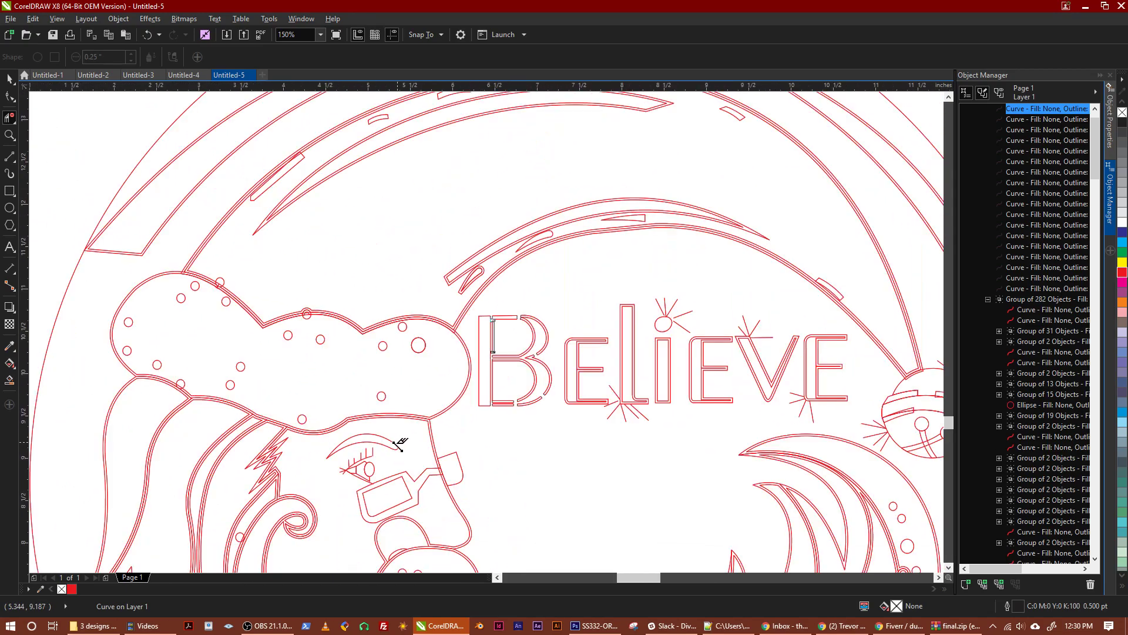
{"action": "scroll", "coordinate": [353, 341], "scroll_direction": "down", "scroll_amount": 3}
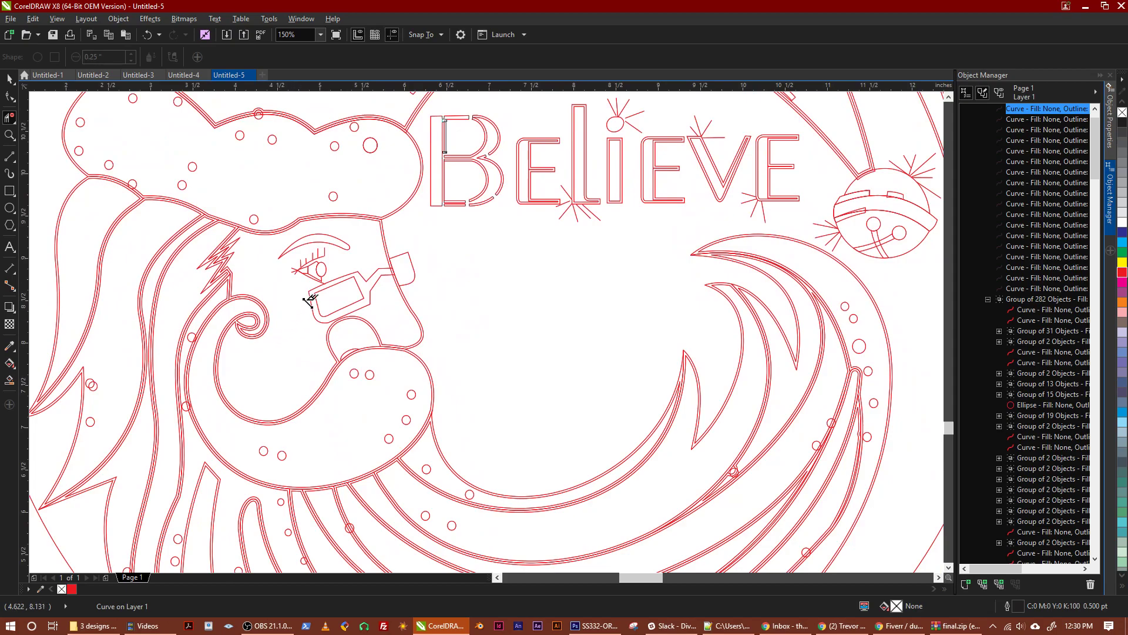
{"action": "scroll", "coordinate": [293, 297], "scroll_direction": "up", "scroll_amount": 2}
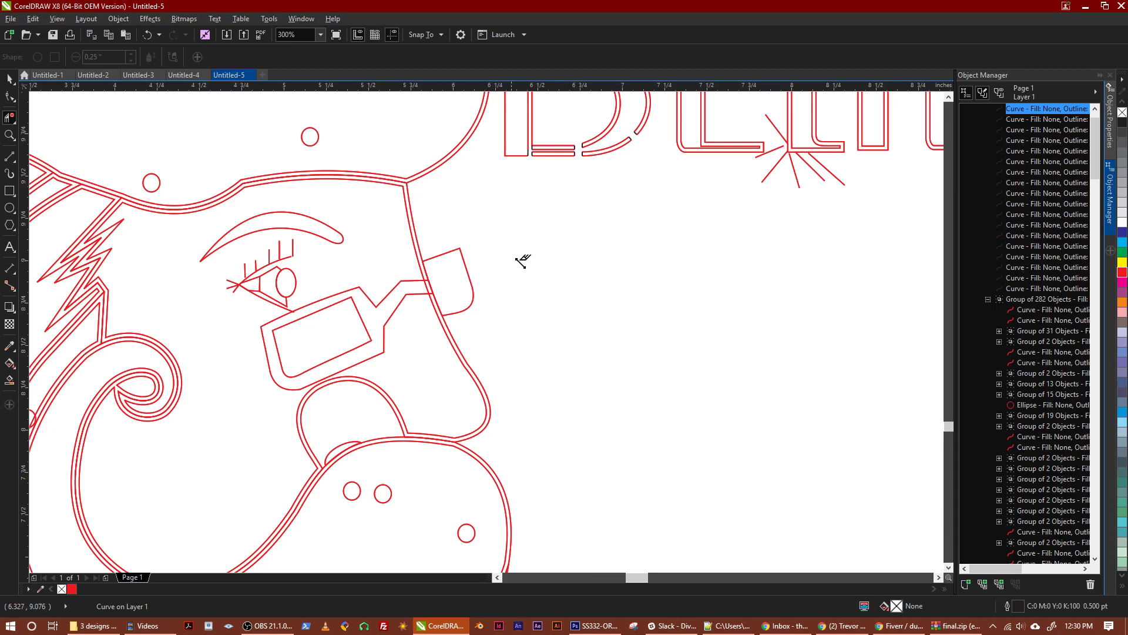
{"action": "scroll", "coordinate": [535, 250], "scroll_direction": "down", "scroll_amount": 2}
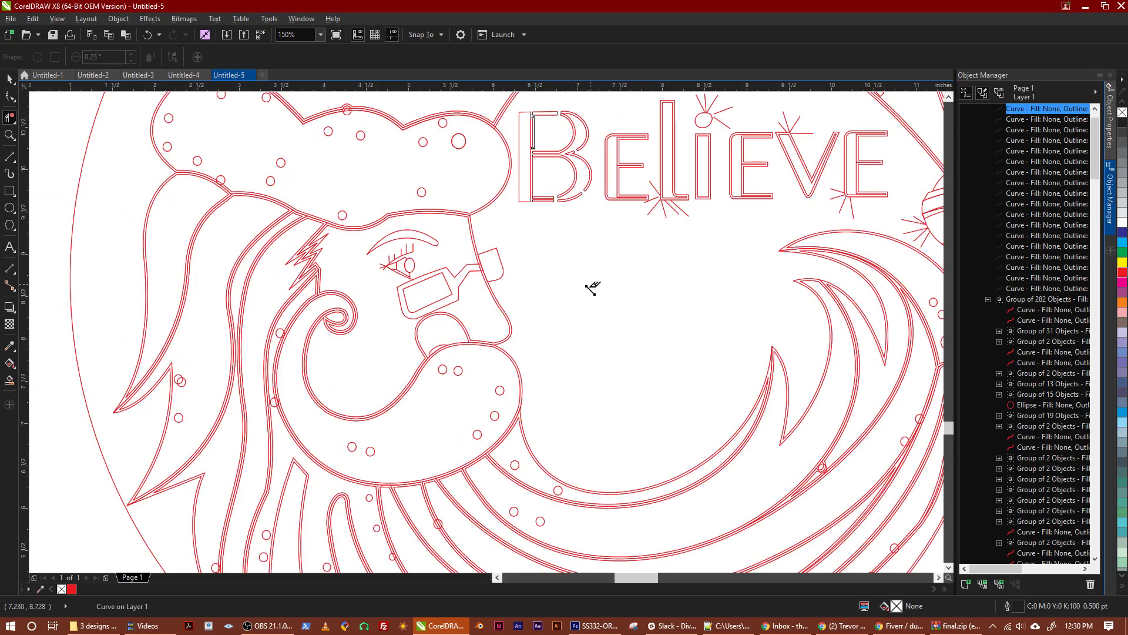
{"action": "scroll", "coordinate": [576, 277], "scroll_direction": "up", "scroll_amount": 2}
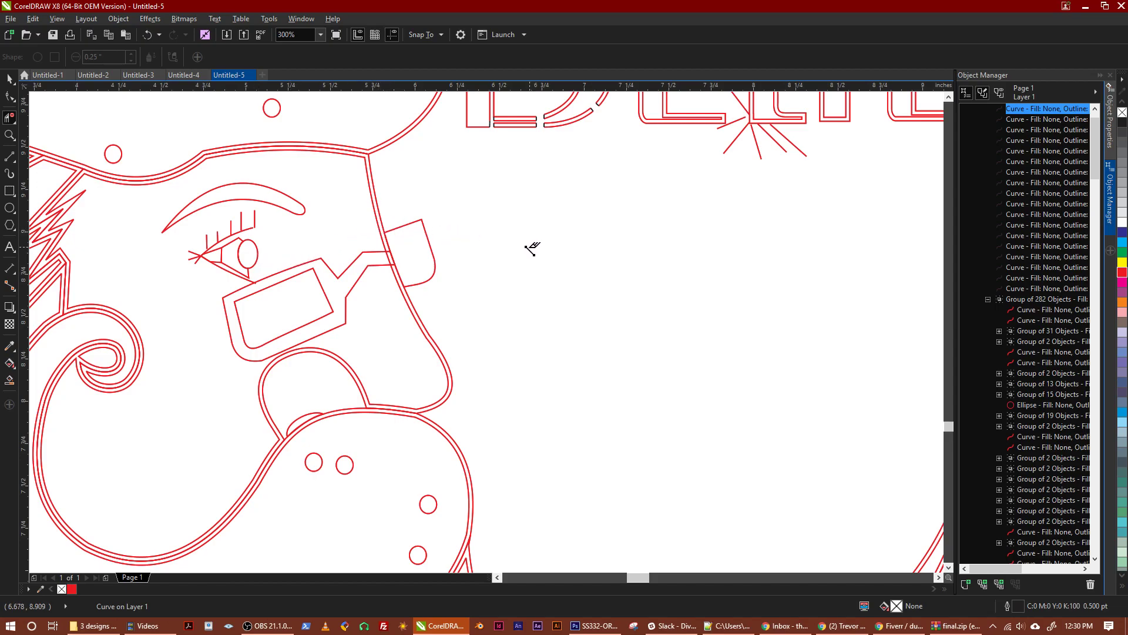
{"action": "left_click", "coordinate": [10, 156]}
{"action": "scroll", "coordinate": [373, 202], "scroll_direction": "up", "scroll_amount": 4}
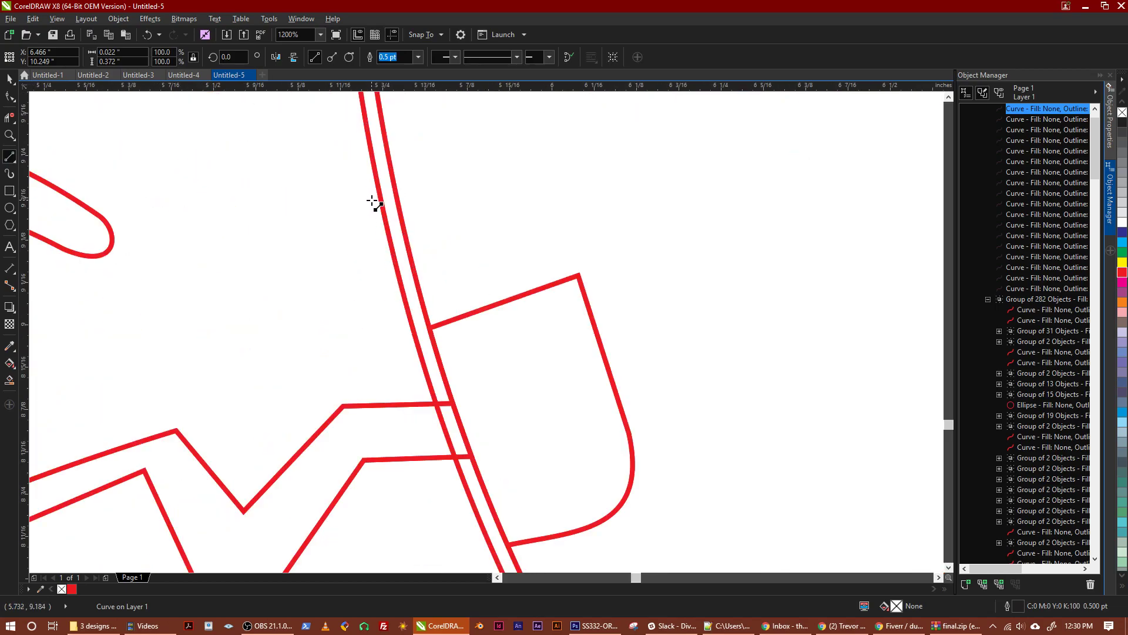
{"action": "left_click", "coordinate": [376, 195]}
{"action": "left_click", "coordinate": [398, 193]}
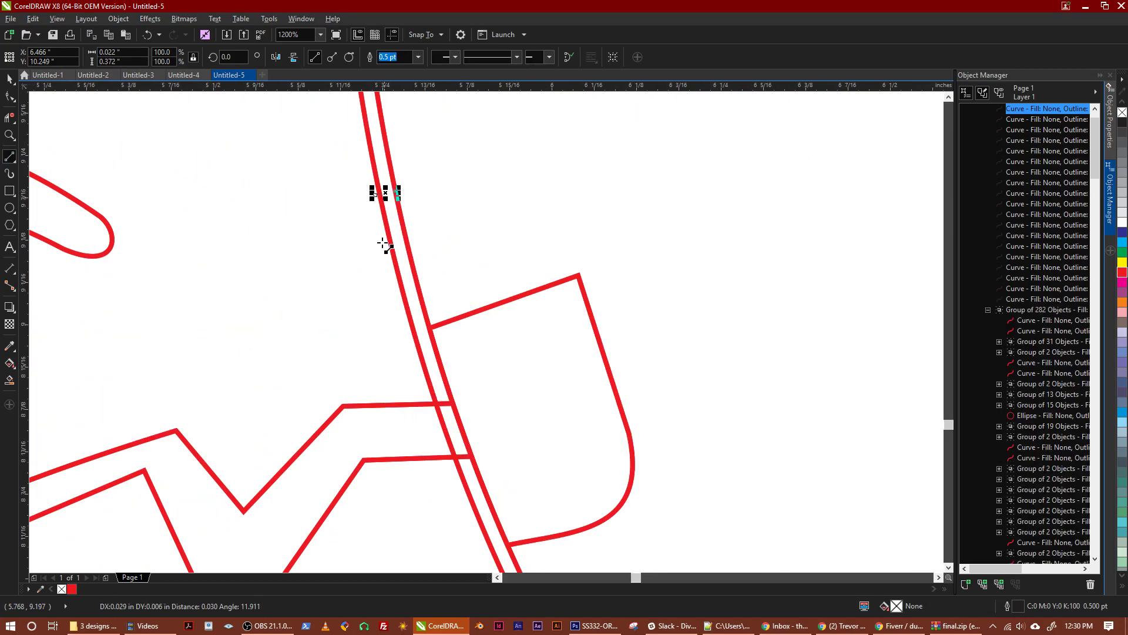
{"action": "left_click", "coordinate": [387, 237]}
{"action": "left_click", "coordinate": [407, 235]}
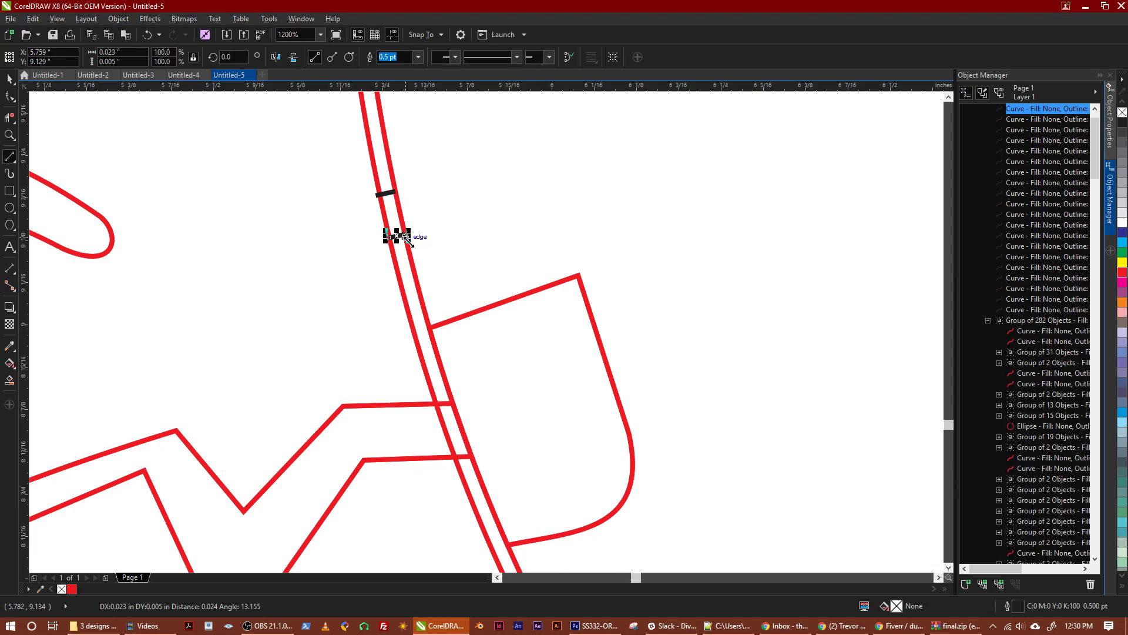
Delete both red segments between the two short black lines on Santa's face outline with Virtual Segment Delete
{"action": "left_click", "coordinate": [9, 118]}
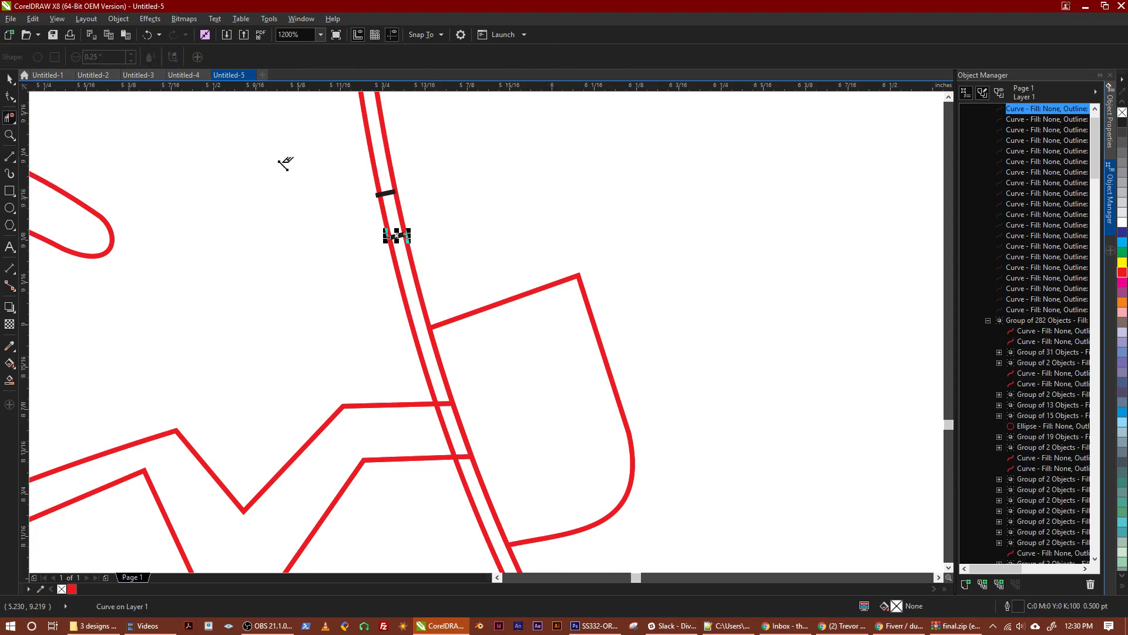
{"action": "left_click", "coordinate": [399, 206]}
{"action": "left_click", "coordinate": [384, 216]}
Delete the five upper eyelashes, the stray lines at the eye's outer corner, and the lower lid's overshoot past the glasses frame
{"action": "scroll", "coordinate": [295, 229], "scroll_direction": "down", "scroll_amount": 1}
{"action": "left_click_drag", "start_coordinate": [287, 256], "coordinate": [422, 267]}
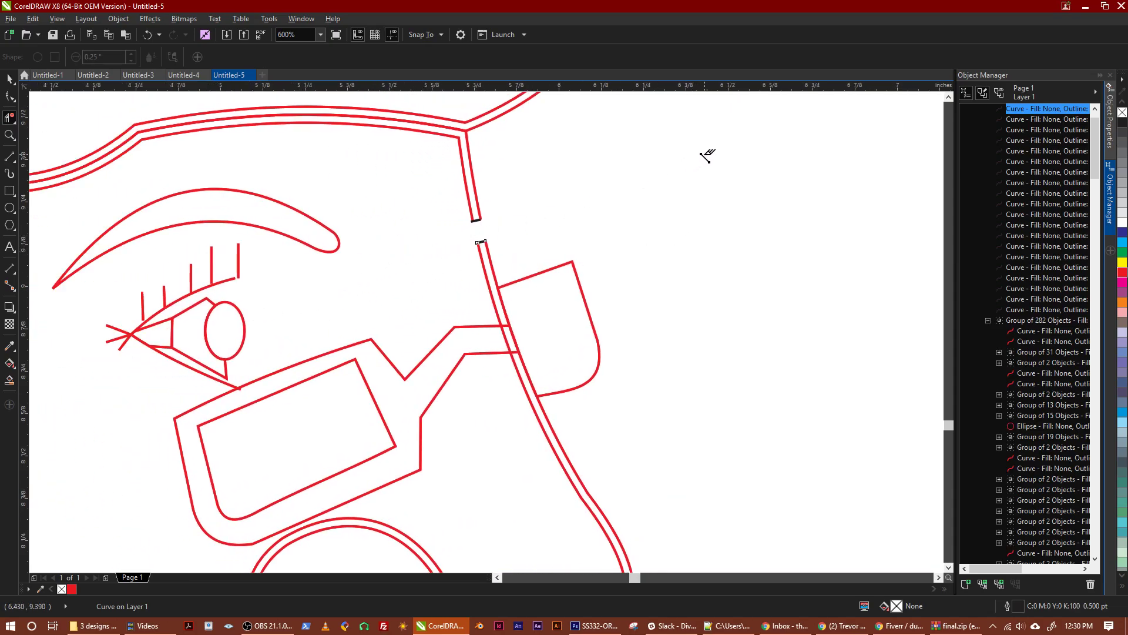
{"action": "mouse_move", "coordinate": [345, 245]}
{"action": "left_mouse_down"}
{"action": "mouse_move", "coordinate": [449, 255]}
{"action": "mouse_move", "coordinate": [434, 236]}
{"action": "left_mouse_up"}
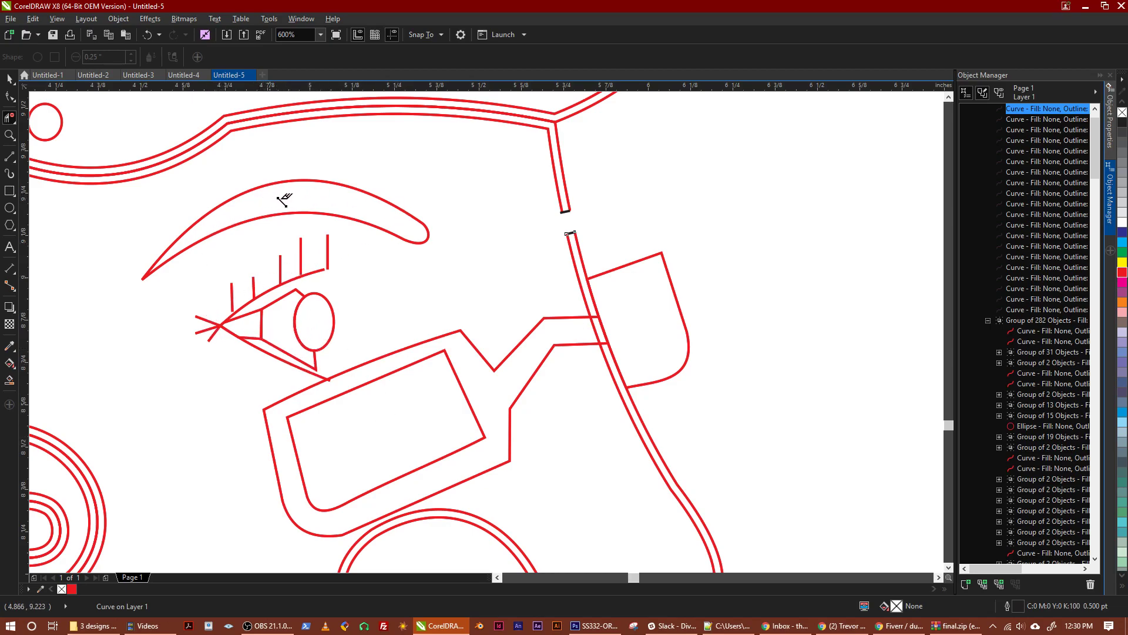
{"action": "left_click", "coordinate": [327, 252]}
{"action": "left_click", "coordinate": [300, 259]}
{"action": "left_click", "coordinate": [280, 269]}
{"action": "left_click", "coordinate": [254, 287]}
{"action": "left_click", "coordinate": [232, 297]}
{"action": "left_click", "coordinate": [207, 320]}
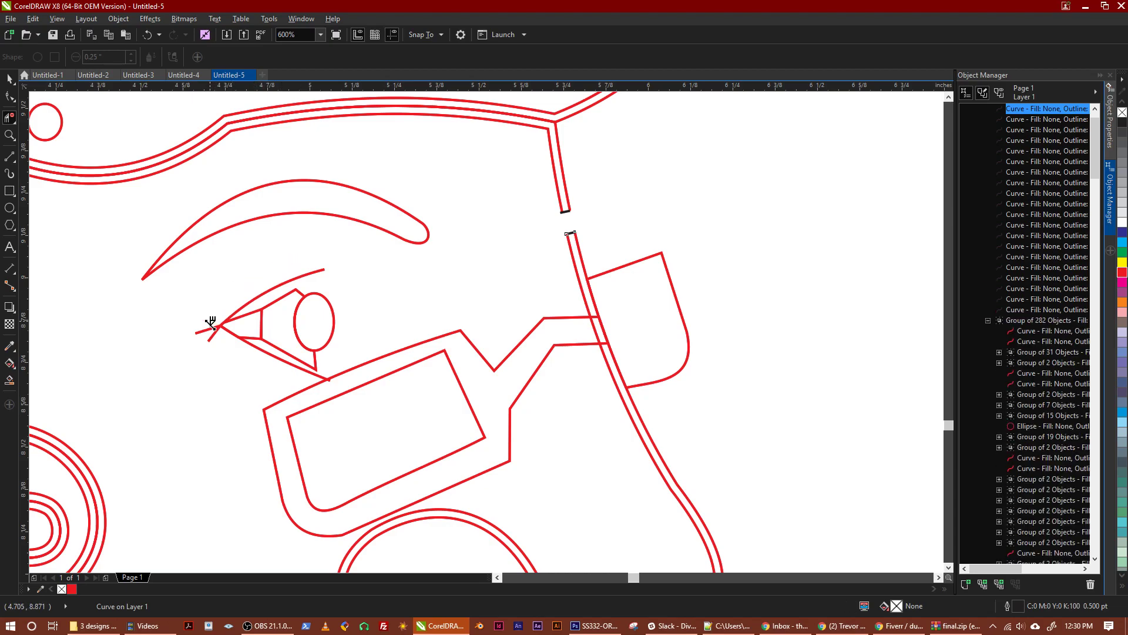
{"action": "left_click", "coordinate": [213, 336]}
{"action": "scroll", "coordinate": [329, 380], "scroll_direction": "up", "scroll_amount": 2}
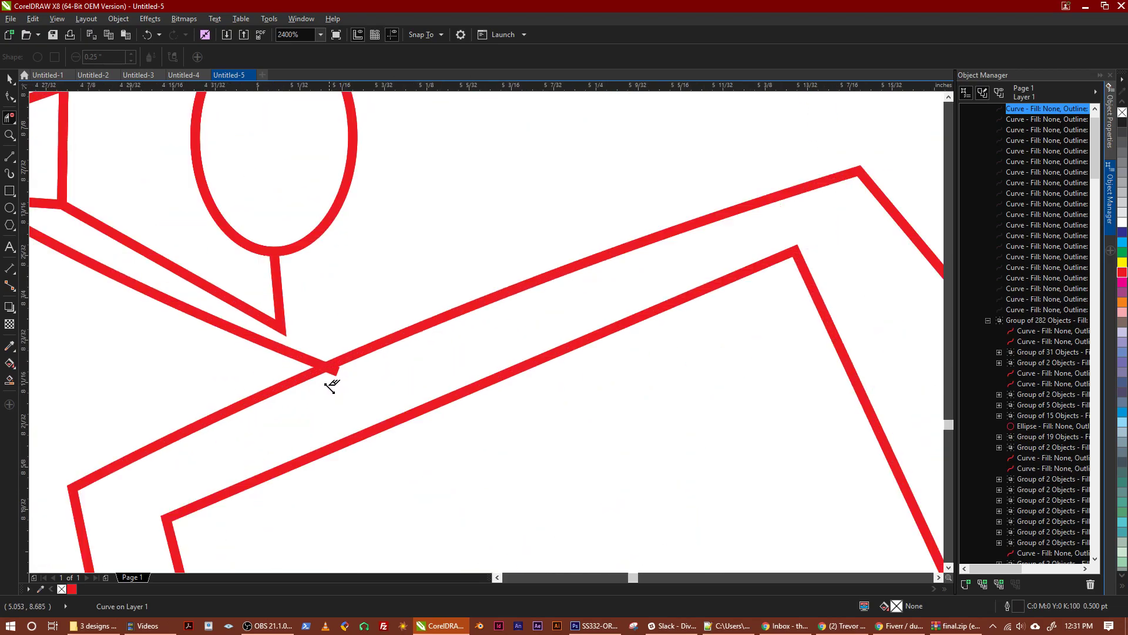
{"action": "scroll", "coordinate": [330, 376], "scroll_direction": "down", "scroll_amount": 1}
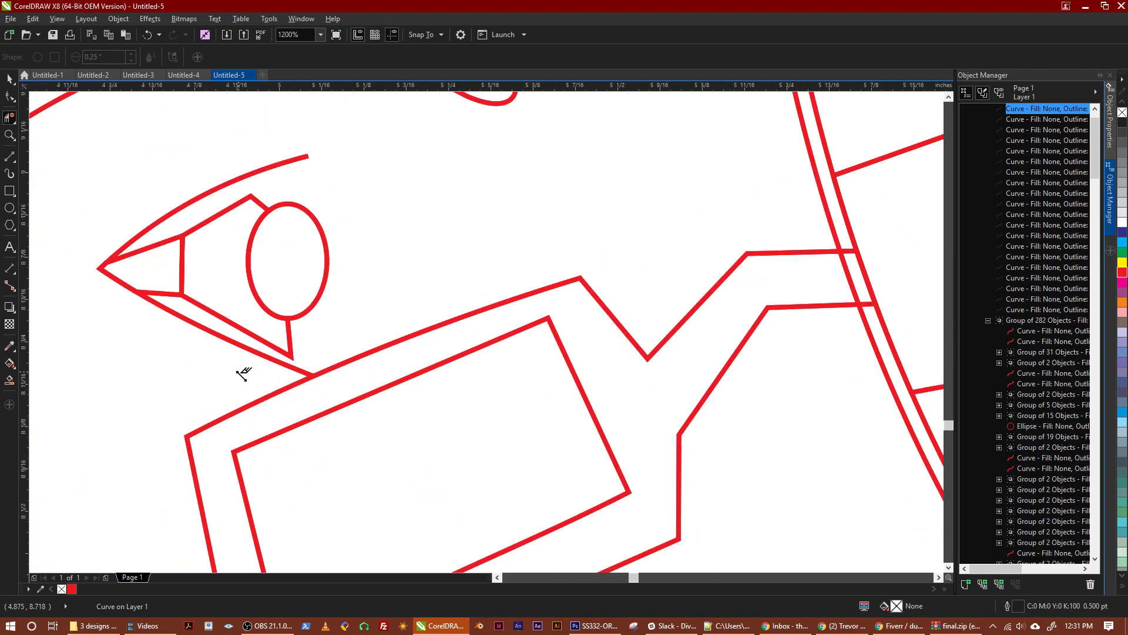
Draw a connected black 2-Point Line chain just outside both eyelids, from the glasses around the outer corner to the upper lid's end
{"action": "left_click", "coordinate": [9, 159]}
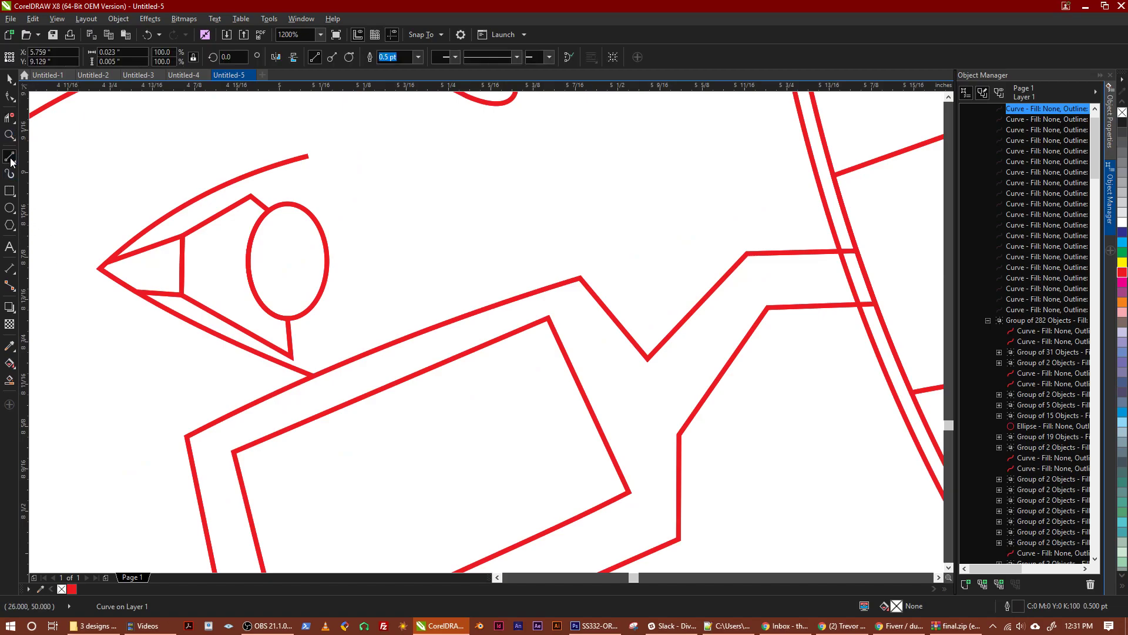
{"action": "left_click", "coordinate": [10, 157]}
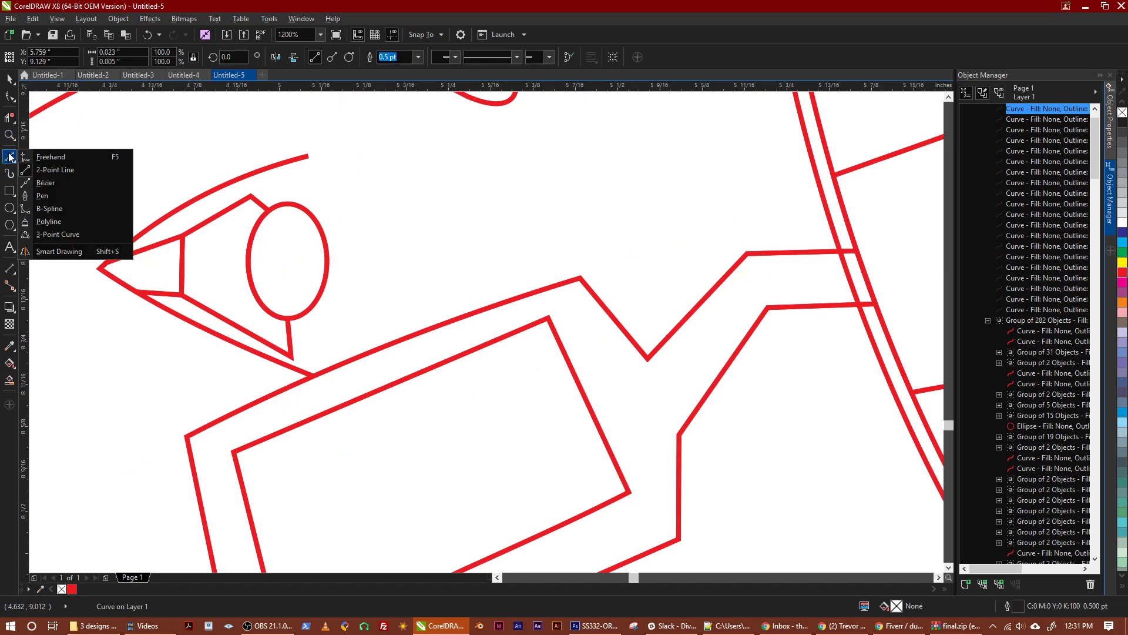
{"action": "left_click", "coordinate": [53, 170]}
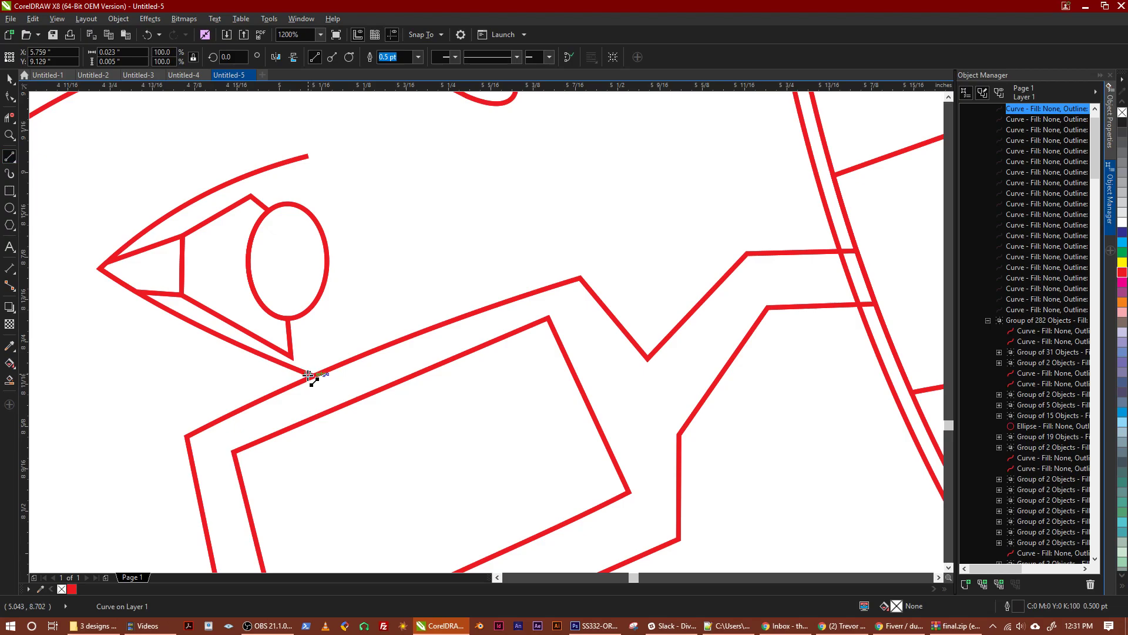
{"action": "mouse_move", "coordinate": [310, 376]}
{"action": "left_mouse_down"}
{"action": "mouse_move", "coordinate": [237, 365]}
{"action": "mouse_move", "coordinate": [202, 335]}
{"action": "mouse_move", "coordinate": [285, 355]}
{"action": "mouse_move", "coordinate": [267, 360]}
{"action": "left_mouse_up"}
{"action": "key", "text": "ctrl+z"}
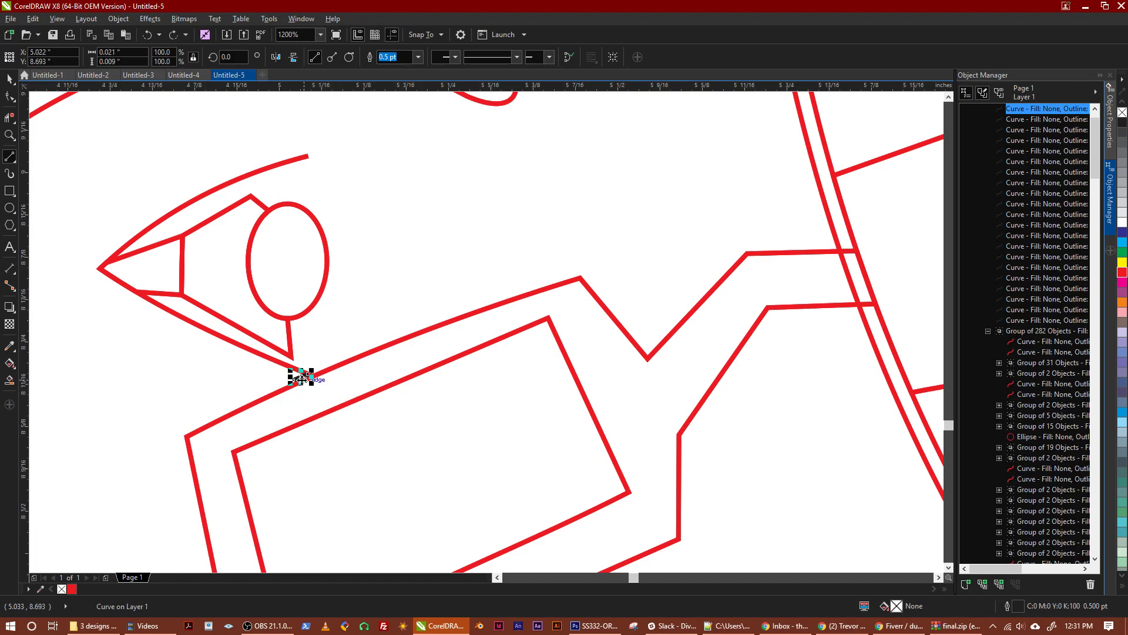
{"action": "scroll", "coordinate": [288, 379], "scroll_direction": "up", "scroll_amount": 2}
{"action": "left_click_drag", "start_coordinate": [270, 381], "coordinate": [58, 280]}
{"action": "scroll", "coordinate": [88, 309], "scroll_direction": "down", "scroll_amount": 1}
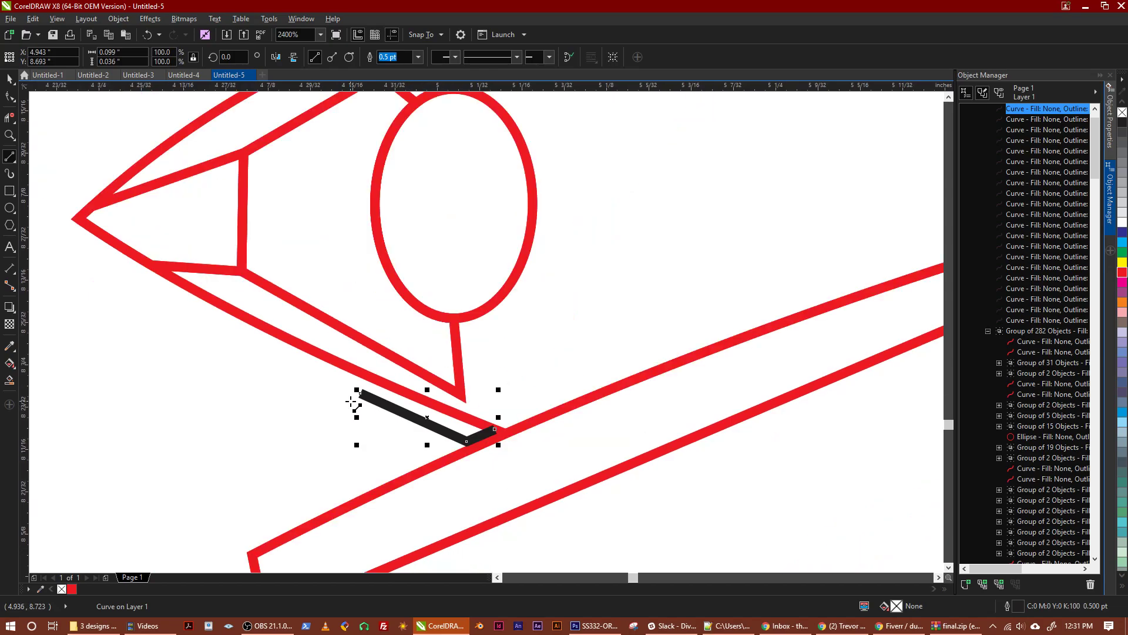
{"action": "mouse_move", "coordinate": [361, 394]}
{"action": "left_mouse_down"}
{"action": "mouse_move", "coordinate": [179, 320]}
{"action": "mouse_move", "coordinate": [62, 237]}
{"action": "mouse_move", "coordinate": [175, 365]}
{"action": "mouse_move", "coordinate": [161, 343]}
{"action": "mouse_move", "coordinate": [329, 211]}
{"action": "left_mouse_up"}
{"action": "left_click", "coordinate": [370, 189]}
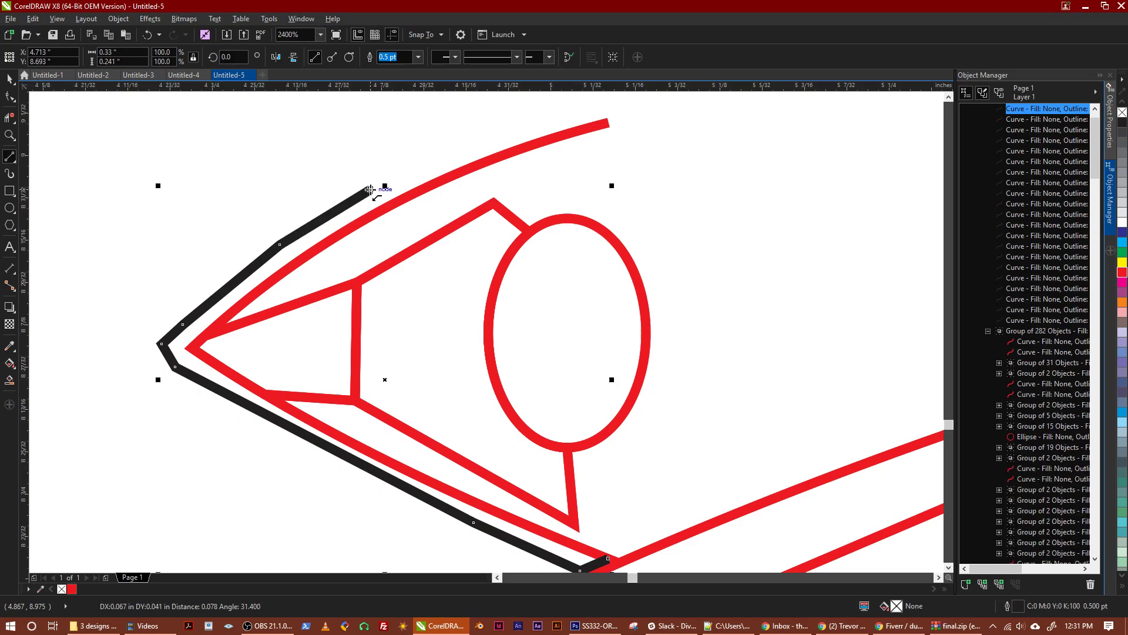
{"action": "double_click", "coordinate": [478, 142]}
{"action": "left_click_drag", "start_coordinate": [477, 142], "coordinate": [604, 123]}
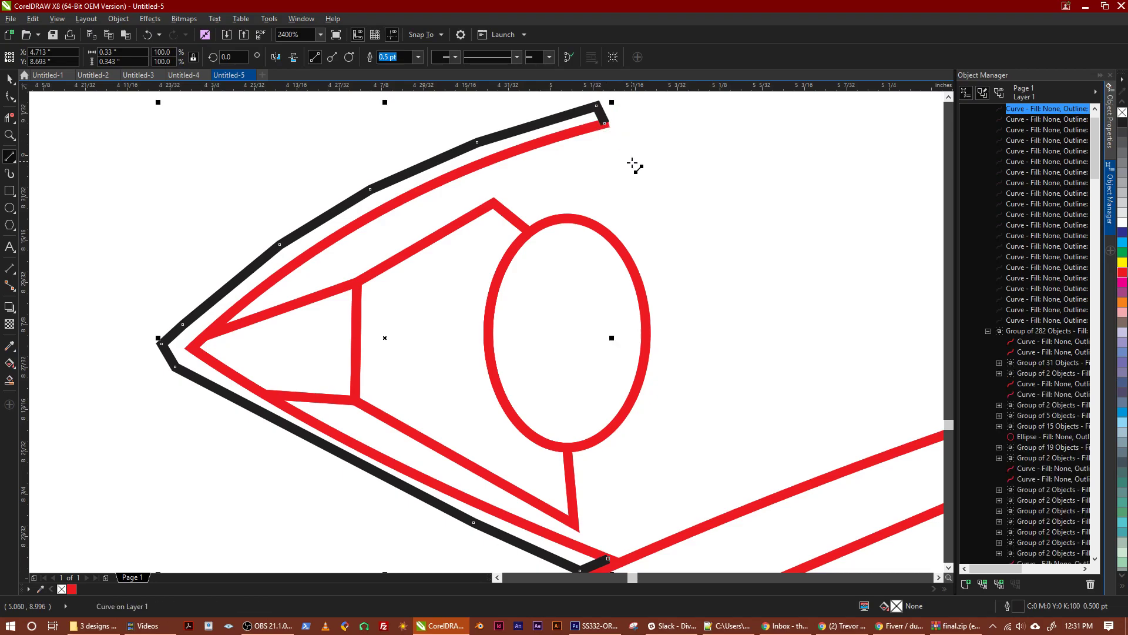
Draw a short 2-Point Line joining the black chain to the lower eyelid just before the glasses frame
{"action": "scroll", "coordinate": [636, 176], "scroll_direction": "down", "scroll_amount": 1}
{"action": "left_click_drag", "start_coordinate": [668, 224], "coordinate": [516, 297]}
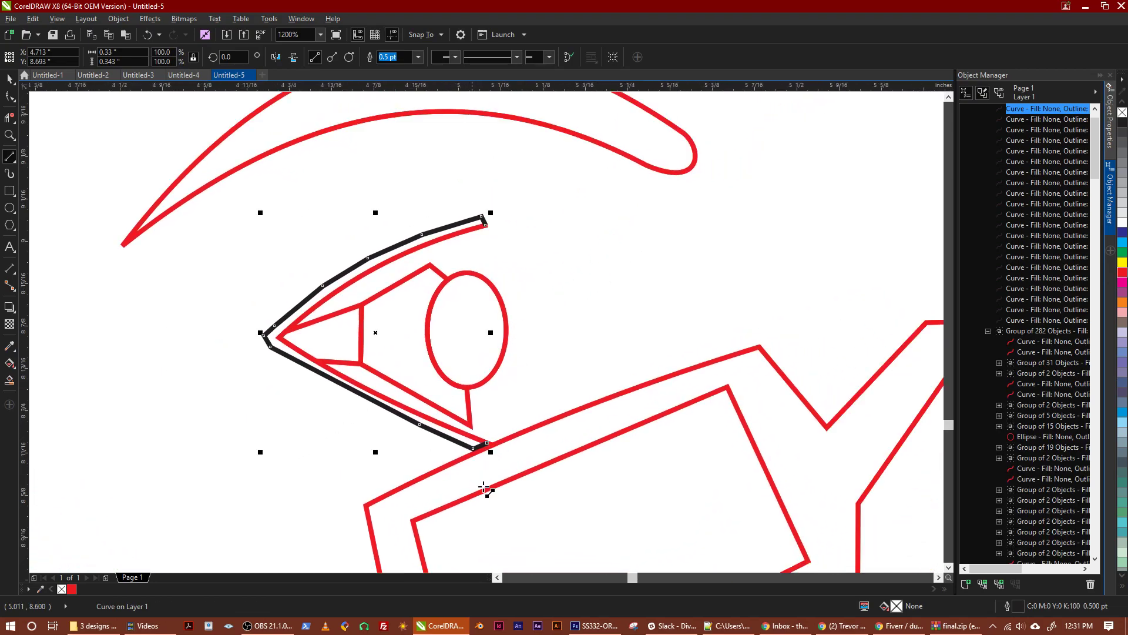
{"action": "scroll", "coordinate": [478, 501], "scroll_direction": "up", "scroll_amount": 1}
{"action": "scroll", "coordinate": [464, 307], "scroll_direction": "up", "scroll_amount": 1}
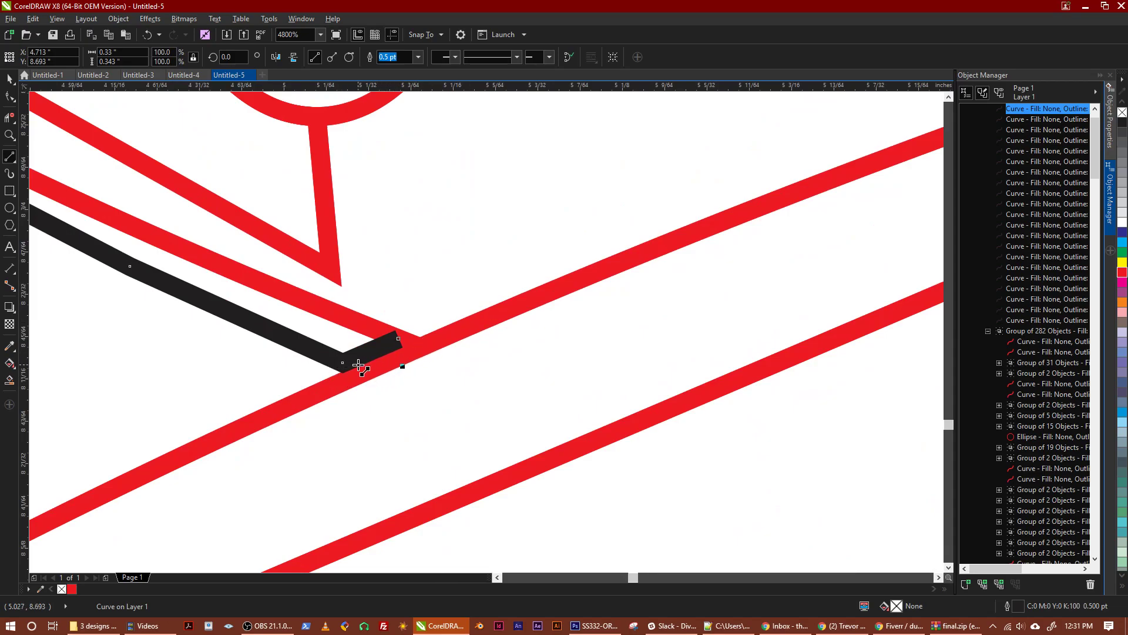
{"action": "left_click", "coordinate": [300, 343]}
{"action": "left_click", "coordinate": [323, 308]}
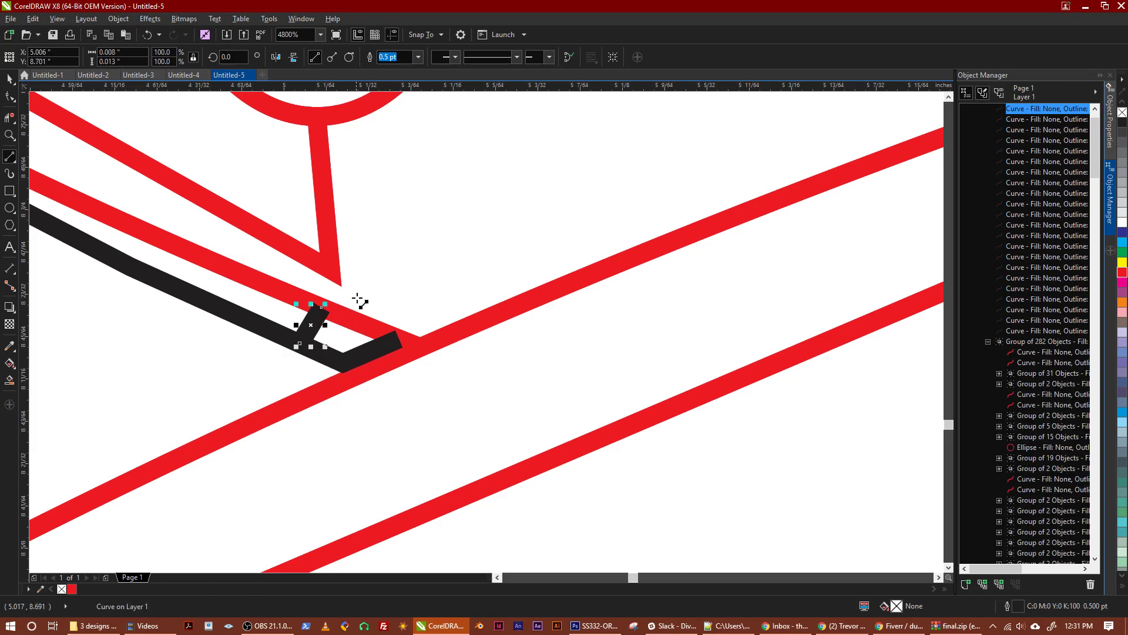
Delete the red lid and black chain pieces between the short joining line and the glasses frame, including the leftover red stub
{"action": "left_click", "coordinate": [10, 118]}
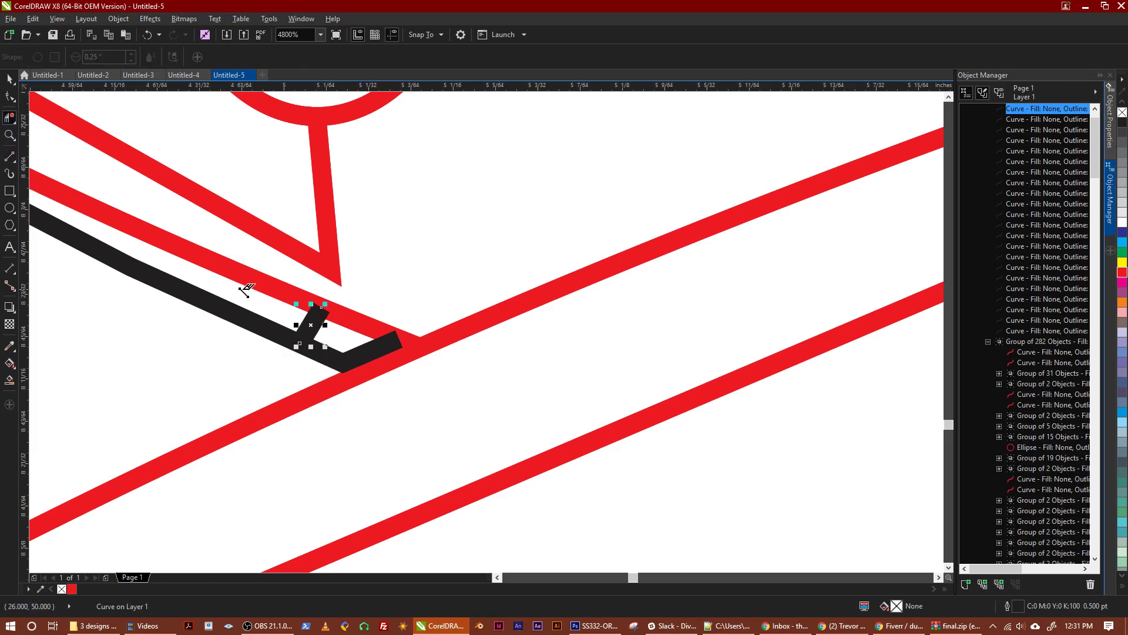
{"action": "left_click", "coordinate": [346, 319]}
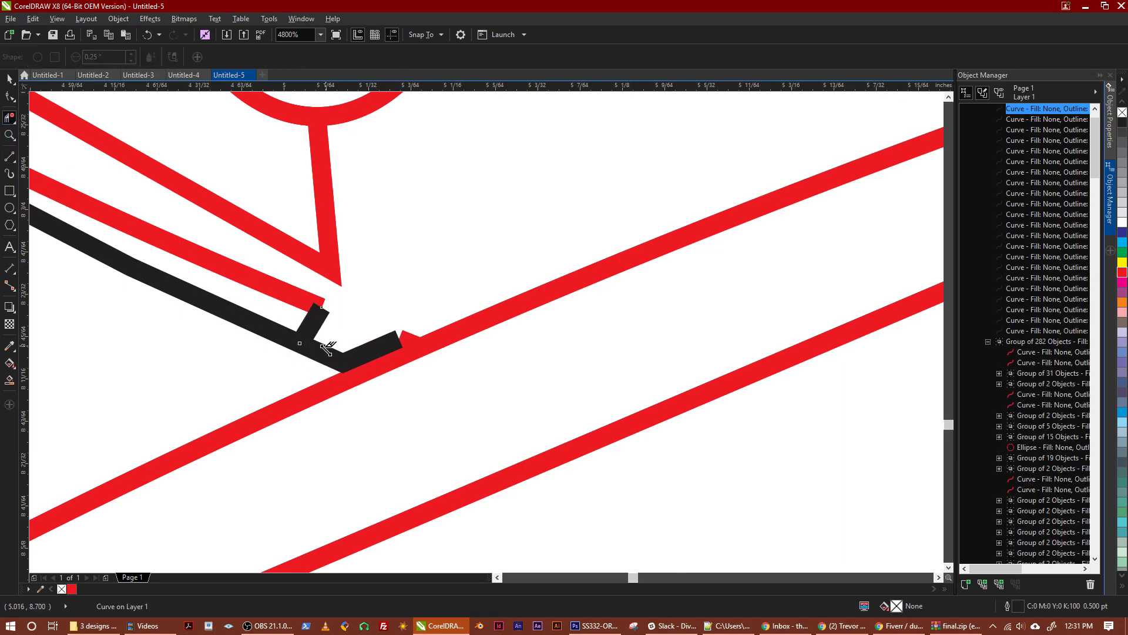
{"action": "left_click", "coordinate": [324, 353]}
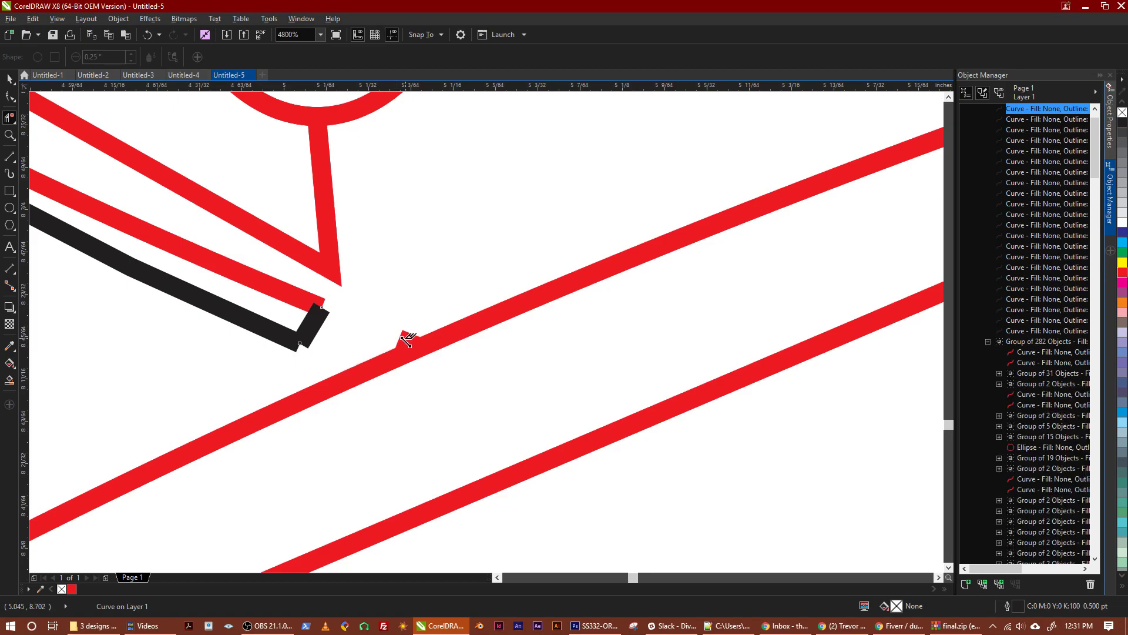
{"action": "scroll", "coordinate": [365, 327], "scroll_direction": "down", "scroll_amount": 2}
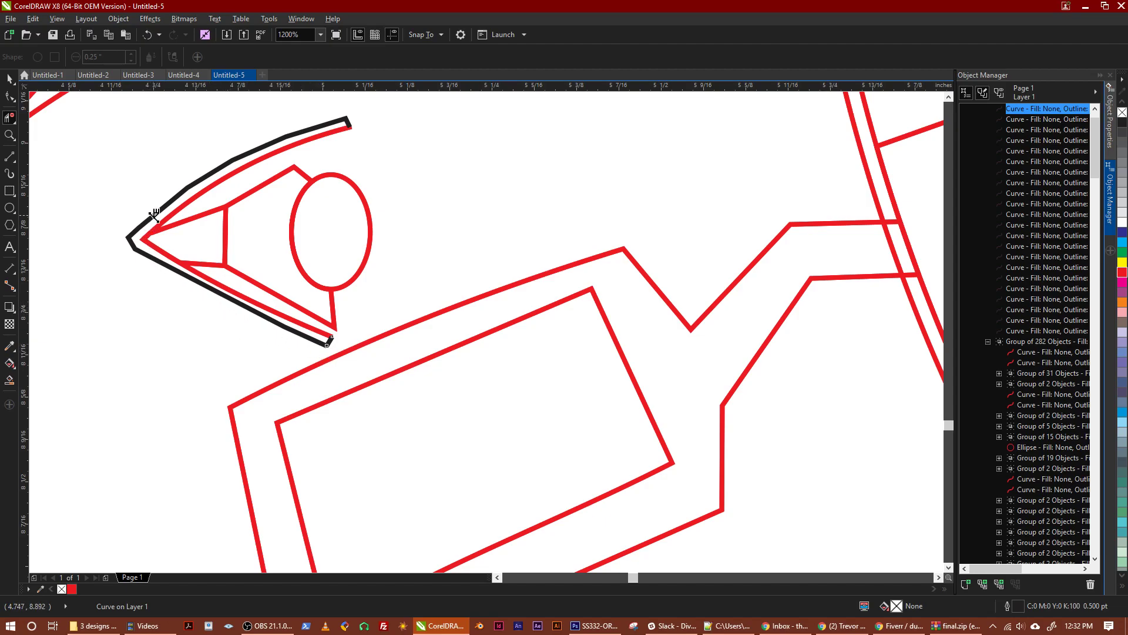
Delete the two red lines running from the eye's outer corner to the iris outline
{"action": "left_click", "coordinate": [192, 219]}
{"action": "left_click", "coordinate": [204, 263]}
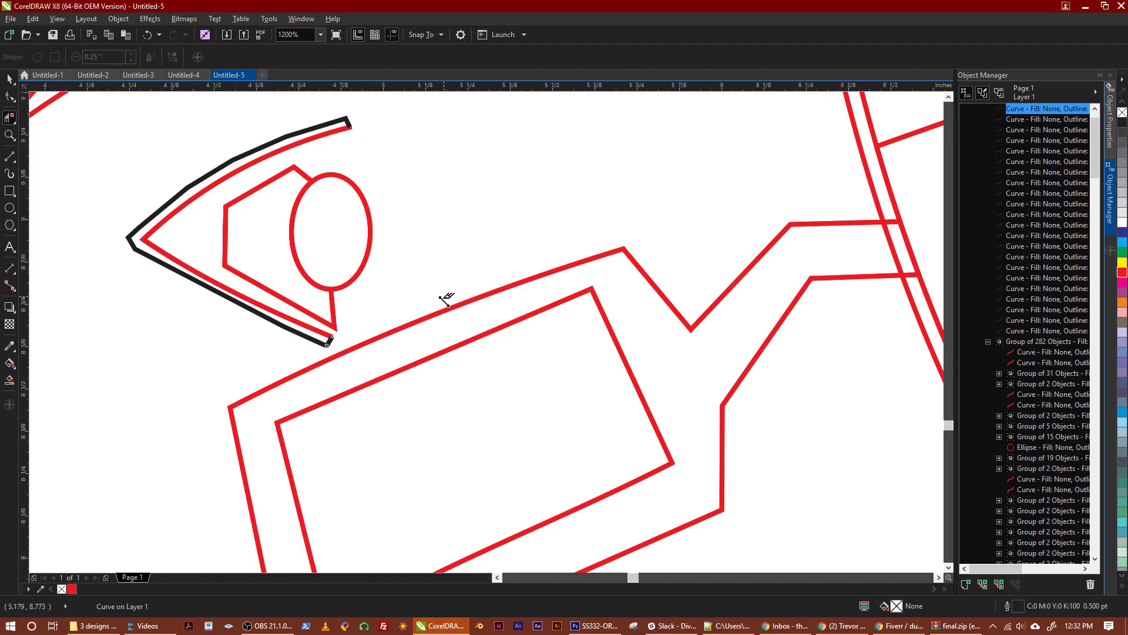
{"action": "scroll", "coordinate": [442, 297], "scroll_direction": "down", "scroll_amount": 2}
{"action": "scroll", "coordinate": [421, 278], "scroll_direction": "up", "scroll_amount": 2}
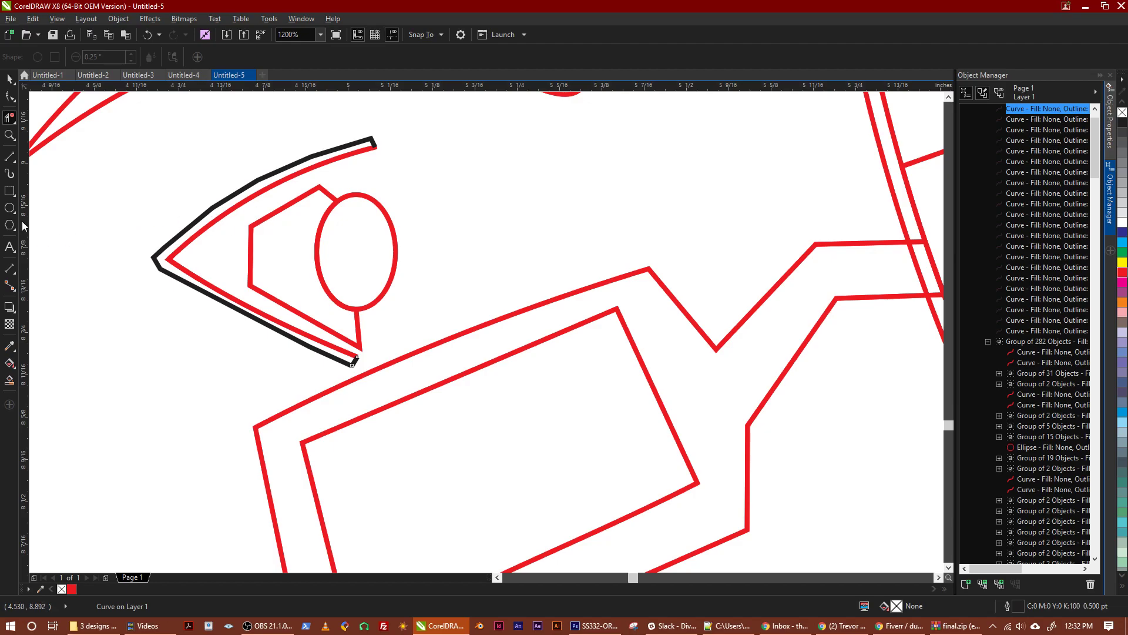
Draw a closed black 2-Point Line loop just inside the pupil ellipse, about 0.077 by 0.128 inches
{"action": "left_click", "coordinate": [10, 157]}
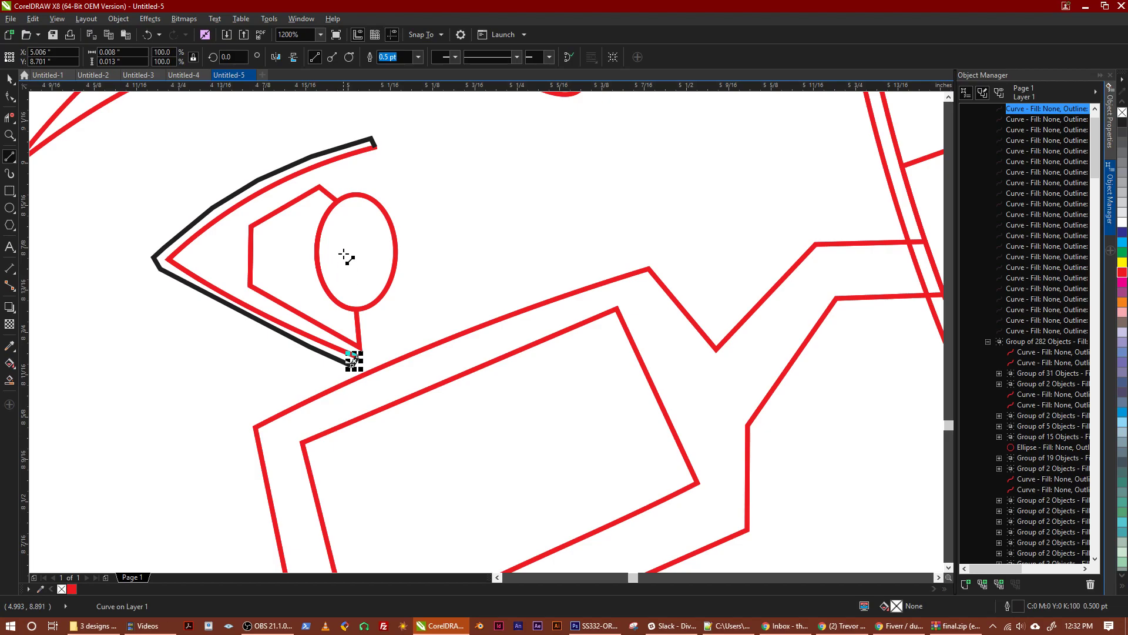
{"action": "left_click", "coordinate": [12, 211]}
{"action": "left_click", "coordinate": [6, 160]}
{"action": "left_click", "coordinate": [6, 159]}
{"action": "left_click", "coordinate": [59, 171]}
{"action": "mouse_move", "coordinate": [330, 232]}
{"action": "left_mouse_down"}
{"action": "mouse_move", "coordinate": [351, 208]}
{"action": "mouse_move", "coordinate": [382, 232]}
{"action": "mouse_move", "coordinate": [383, 272]}
{"action": "mouse_move", "coordinate": [364, 294]}
{"action": "mouse_move", "coordinate": [345, 295]}
{"action": "left_mouse_up"}
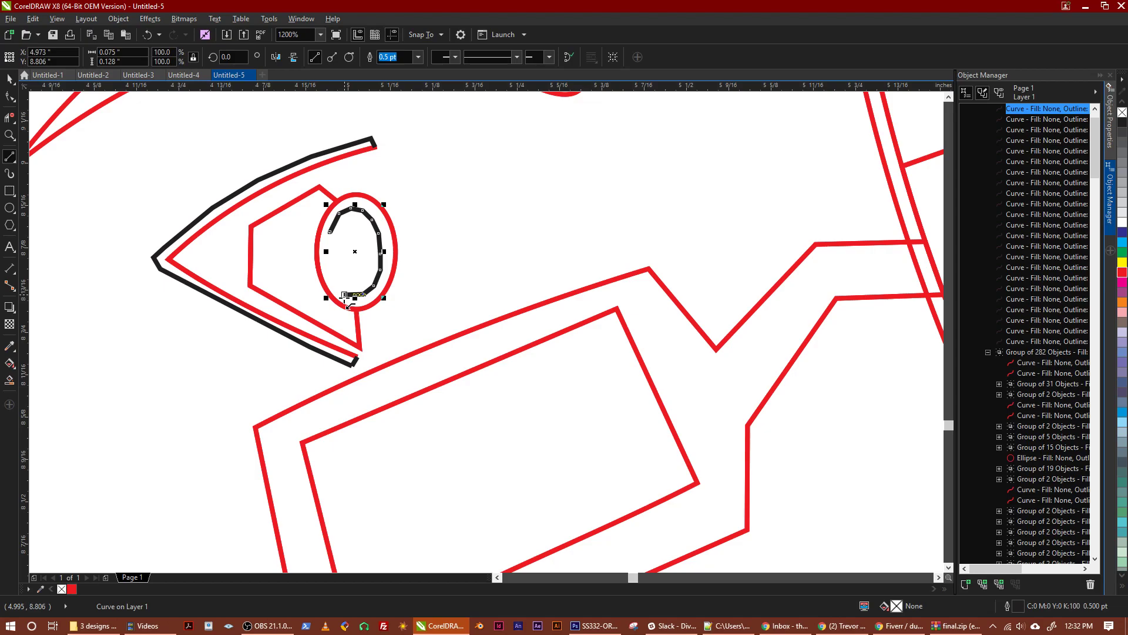
{"action": "left_click_drag", "start_coordinate": [345, 295], "coordinate": [330, 232]}
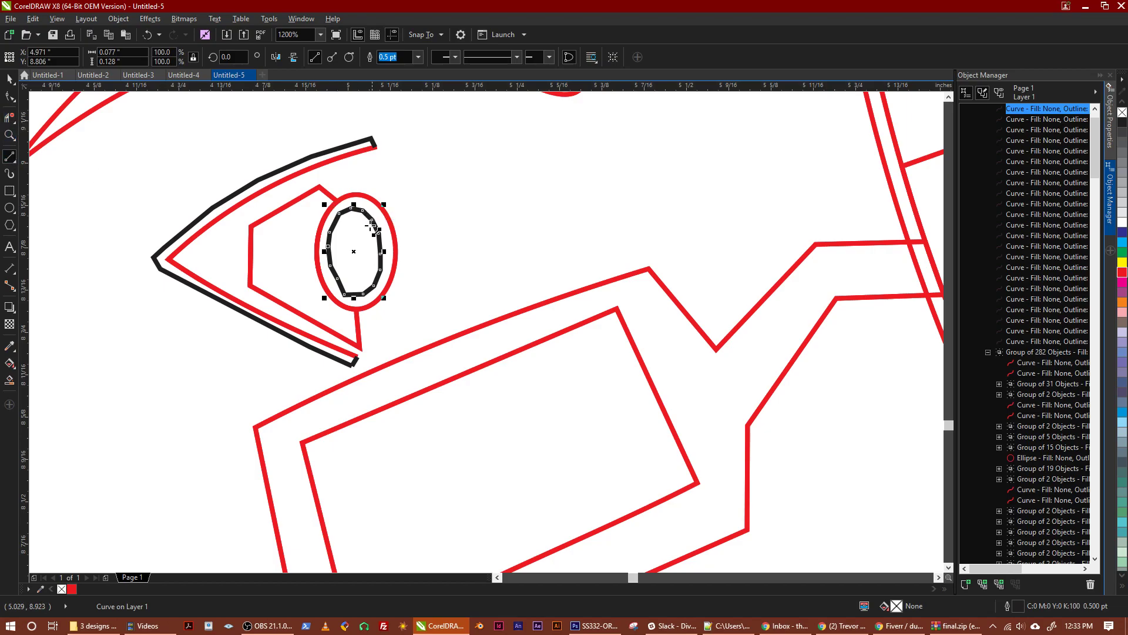
Bridge the pupil ellipse and its inner black loop with two short lines at the upper right, and delete the pieces between them
{"action": "mouse_move", "coordinate": [372, 220]}
{"action": "left_mouse_down"}
{"action": "mouse_move", "coordinate": [382, 208]}
{"action": "mouse_move", "coordinate": [395, 231]}
{"action": "left_mouse_up"}
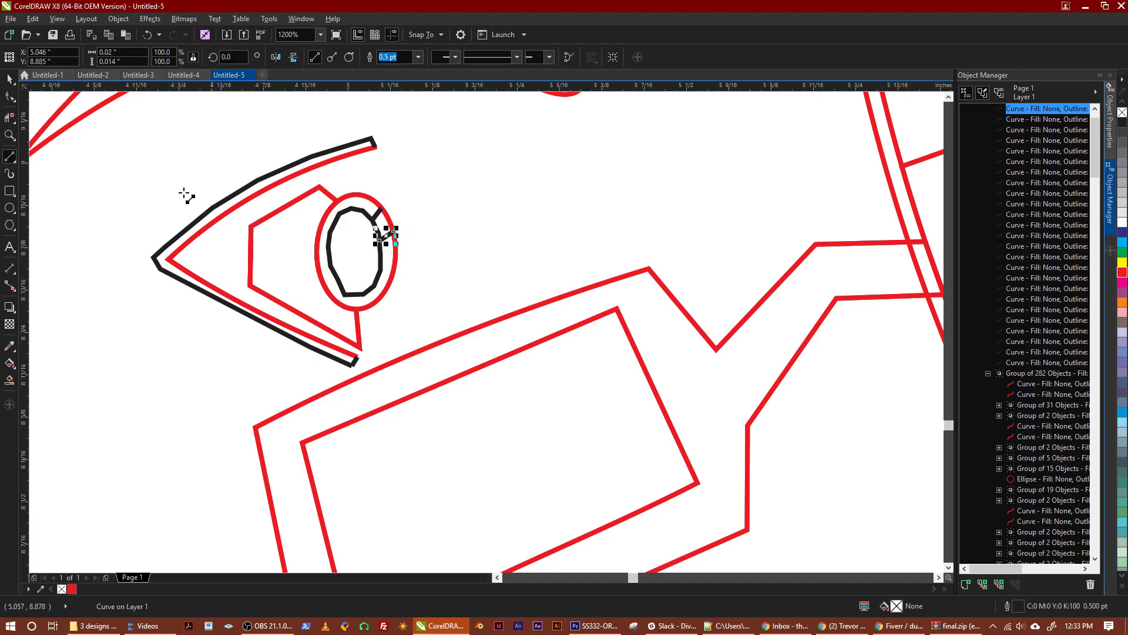
{"action": "left_click", "coordinate": [10, 116]}
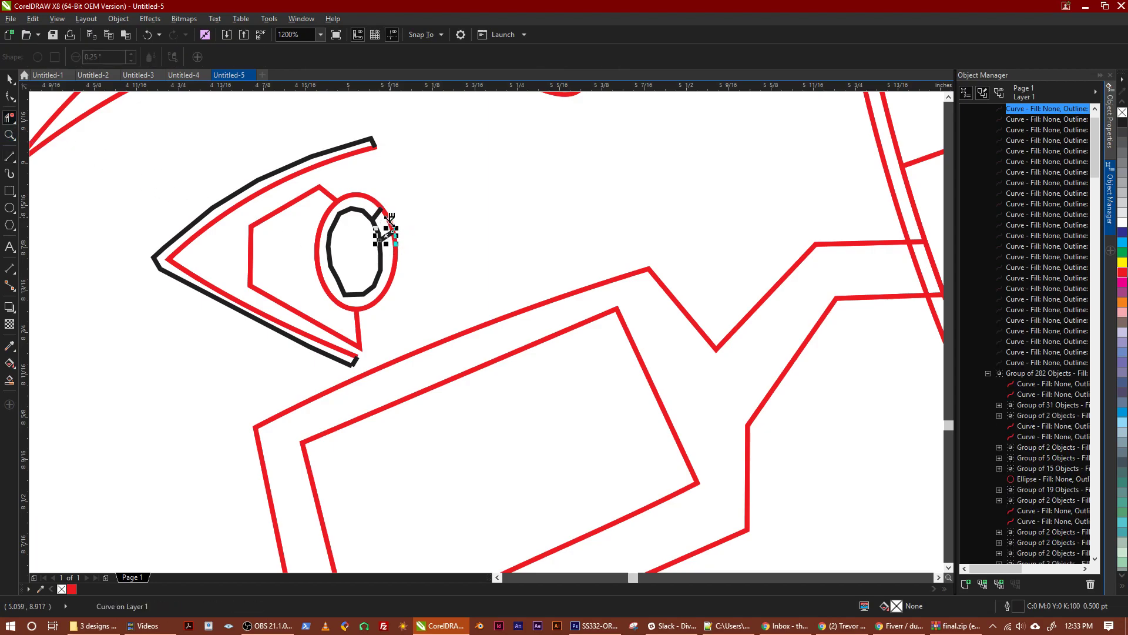
{"action": "left_click", "coordinate": [390, 217]}
{"action": "left_click", "coordinate": [389, 220]}
{"action": "left_click", "coordinate": [10, 119]}
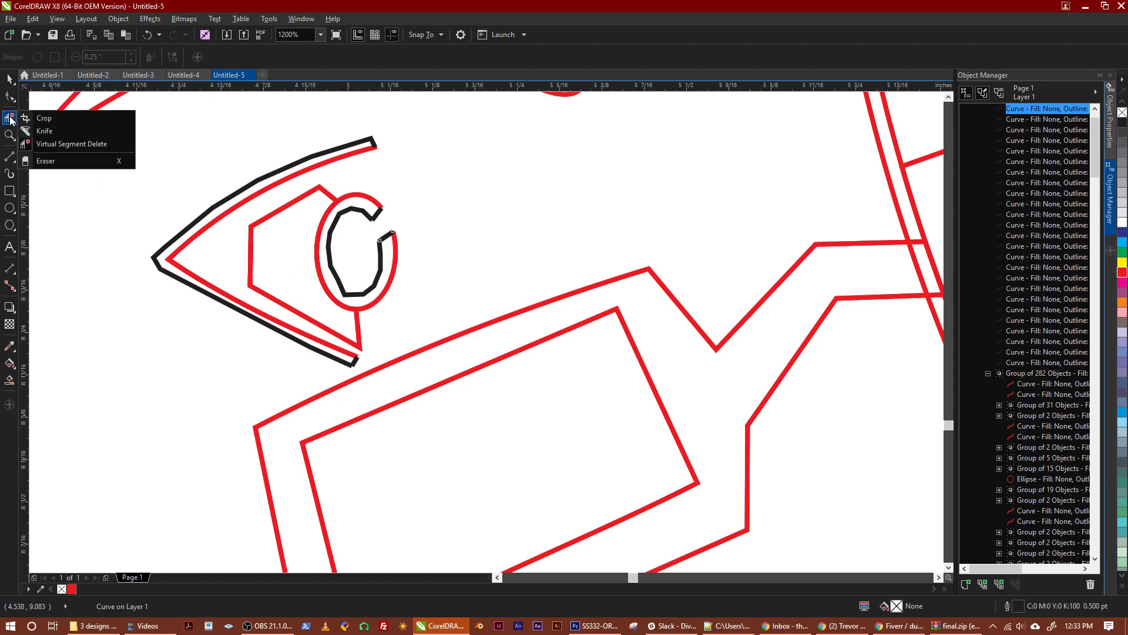
Draw a connected black 2-Point Line chain just inside the angular iris outline, from below the pupil around to the iris's upper peak
{"action": "left_click", "coordinate": [10, 160]}
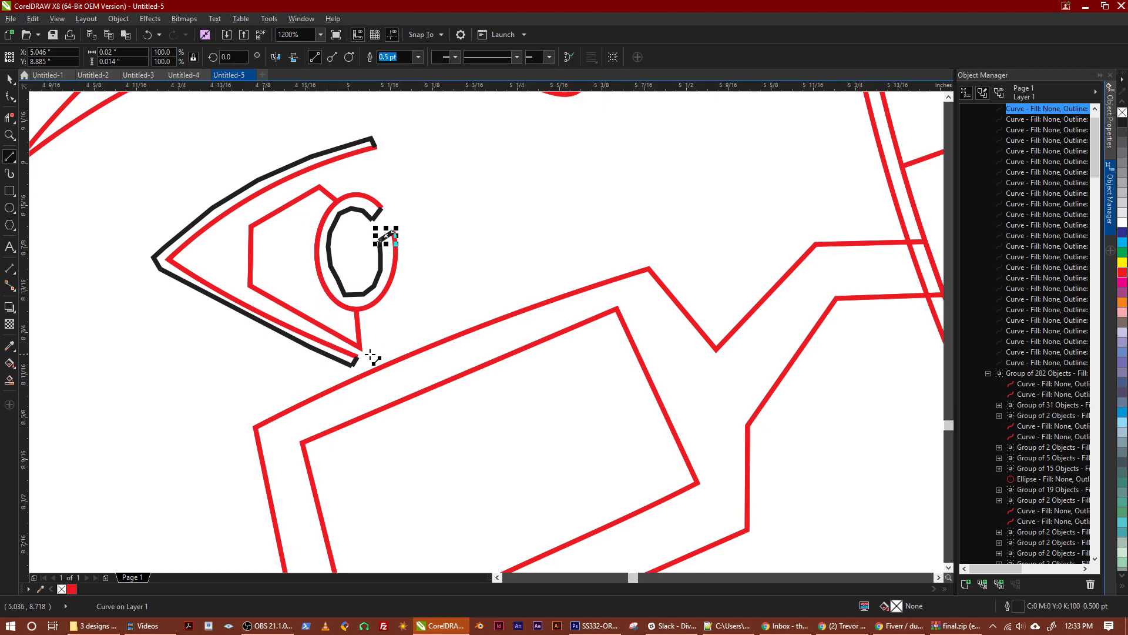
{"action": "left_click", "coordinate": [345, 306]}
{"action": "left_click", "coordinate": [347, 324]}
{"action": "left_click", "coordinate": [347, 324]}
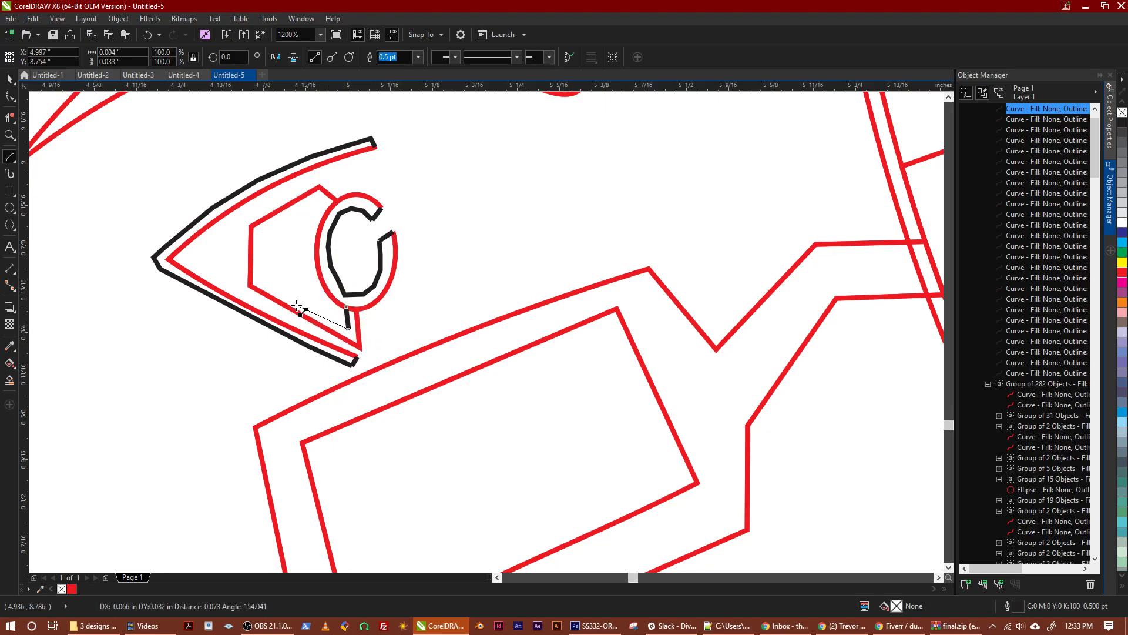
{"action": "left_click", "coordinate": [259, 282]}
{"action": "left_click", "coordinate": [259, 233]}
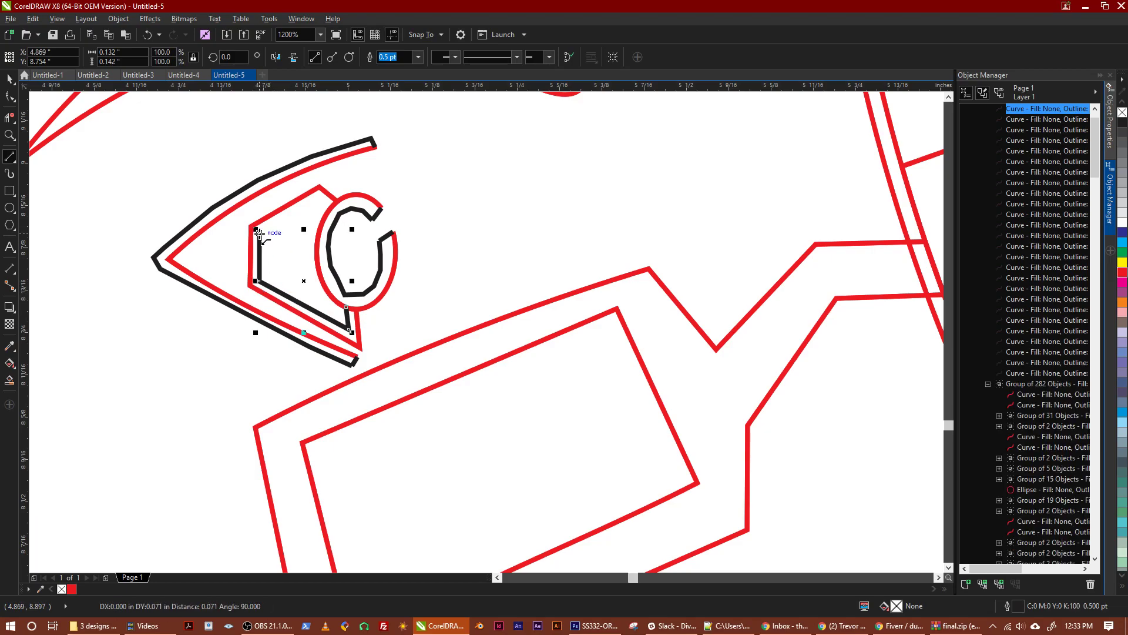
{"action": "left_click", "coordinate": [315, 198]}
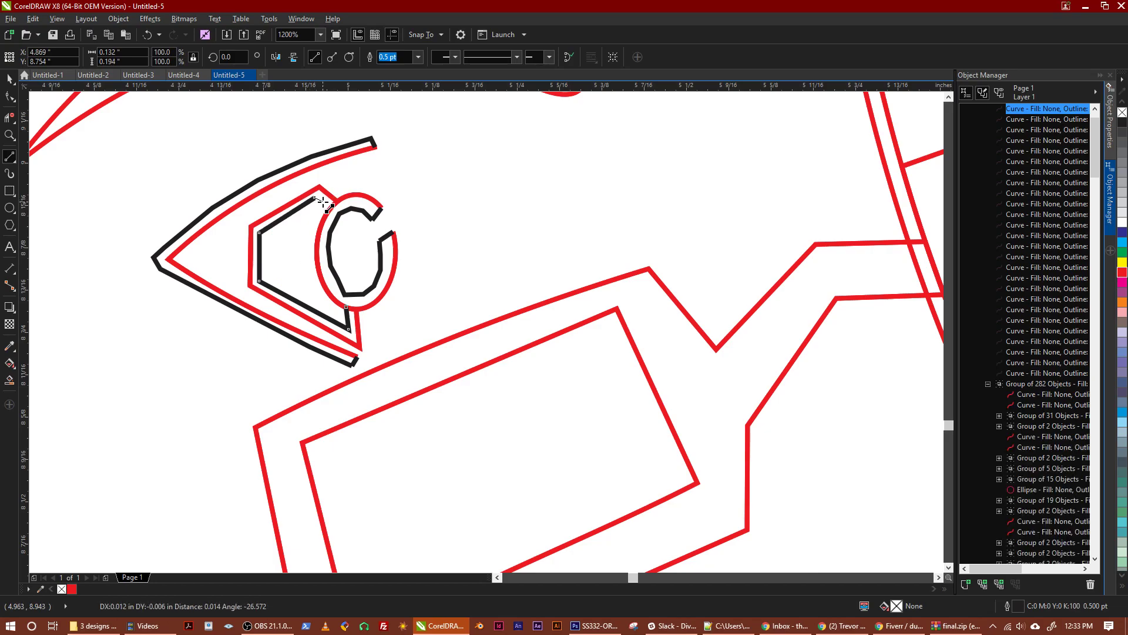
{"action": "left_click", "coordinate": [323, 203]}
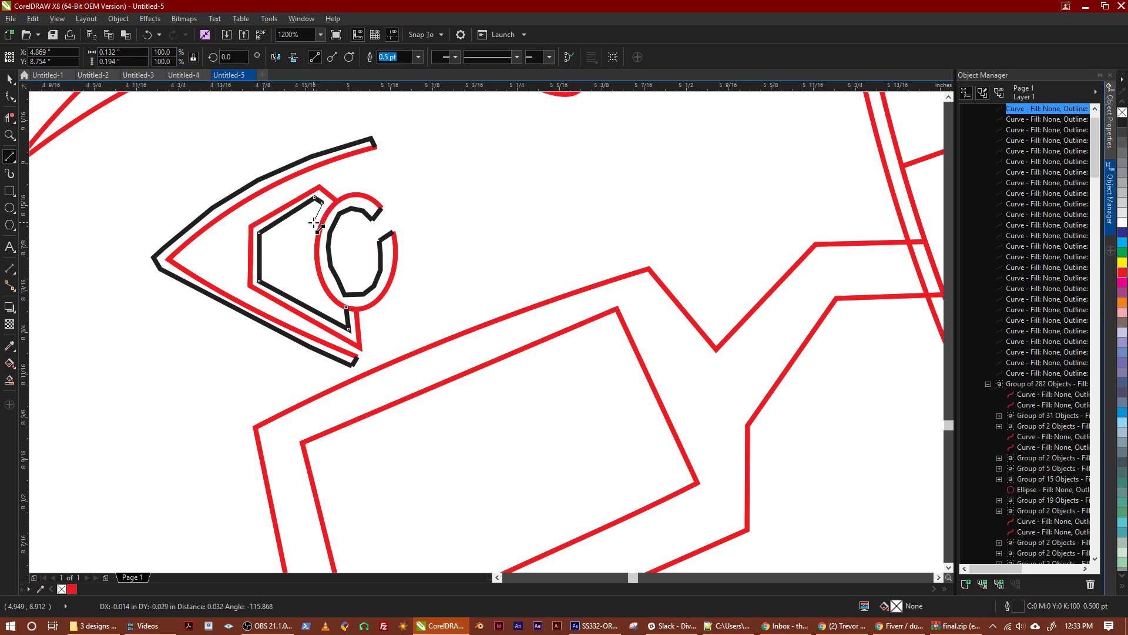
Continue the black chain down along the pupil ellipse's outer left side and close it at its starting point below the pupil
{"action": "left_click", "coordinate": [314, 222]}
{"action": "left_click", "coordinate": [308, 247]}
{"action": "left_click", "coordinate": [309, 272]}
{"action": "left_click", "coordinate": [313, 289]}
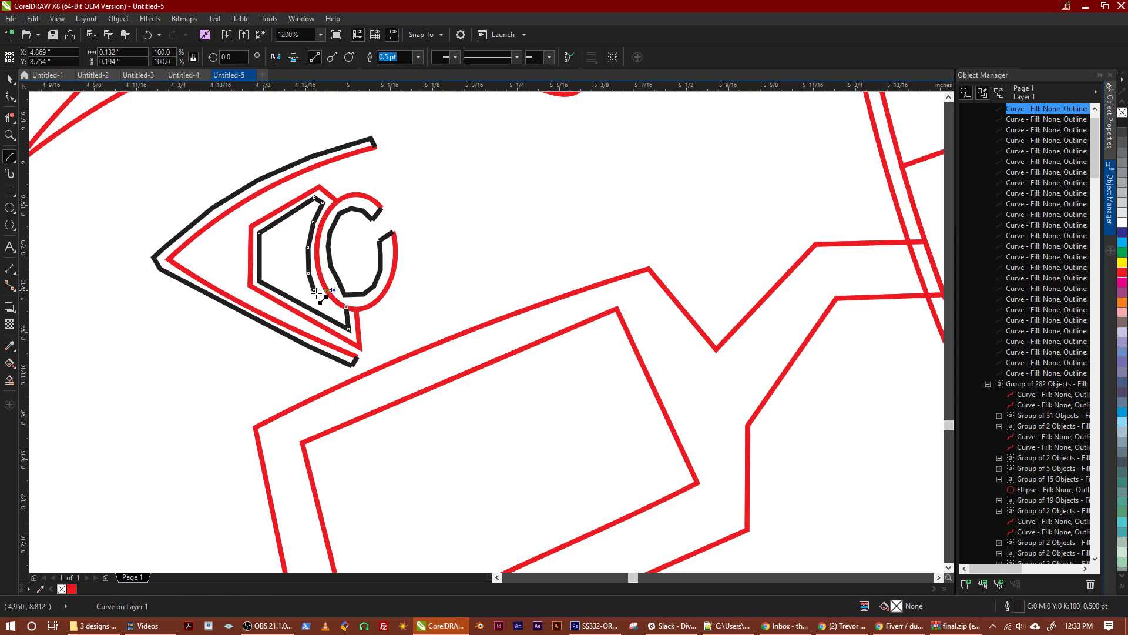
{"action": "left_click", "coordinate": [323, 301]}
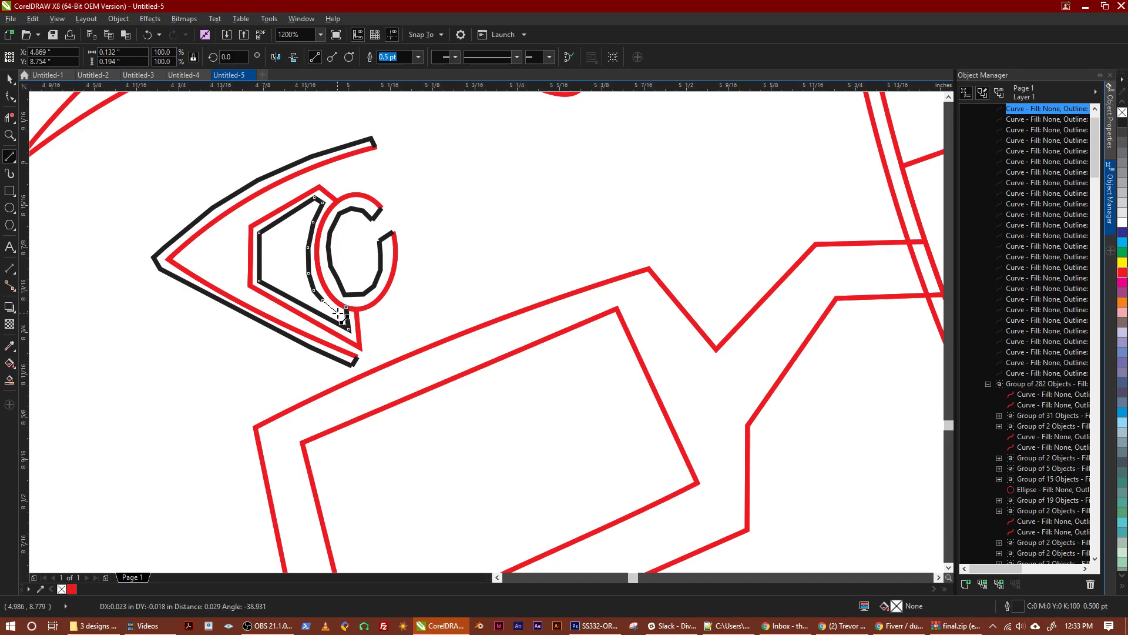
{"action": "double_click", "coordinate": [344, 308]}
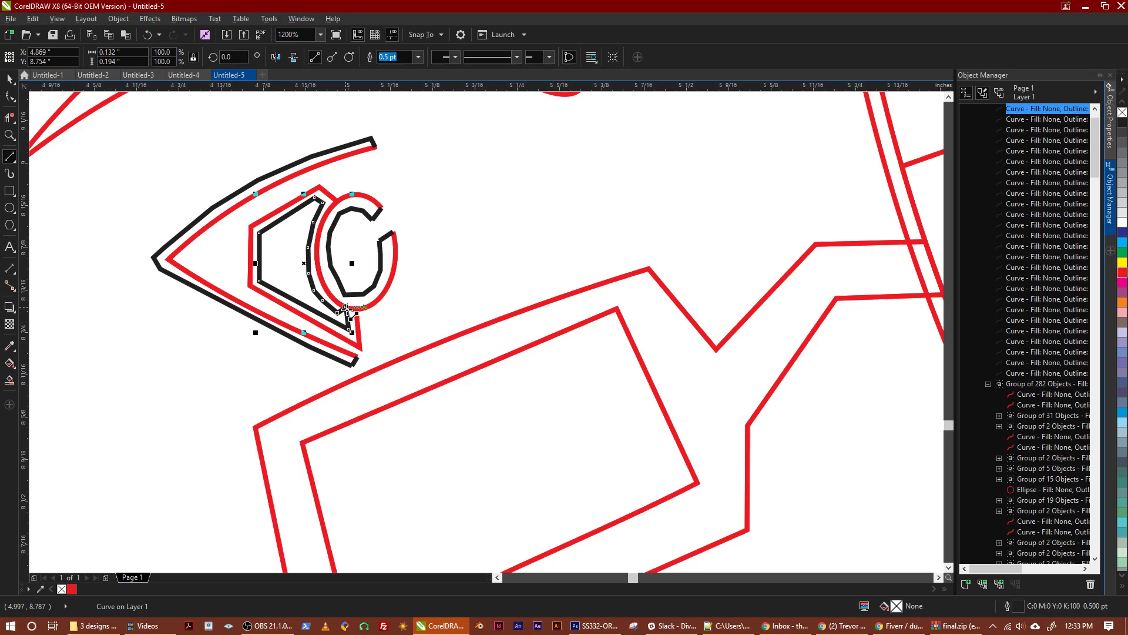
{"action": "left_click", "coordinate": [9, 117]}
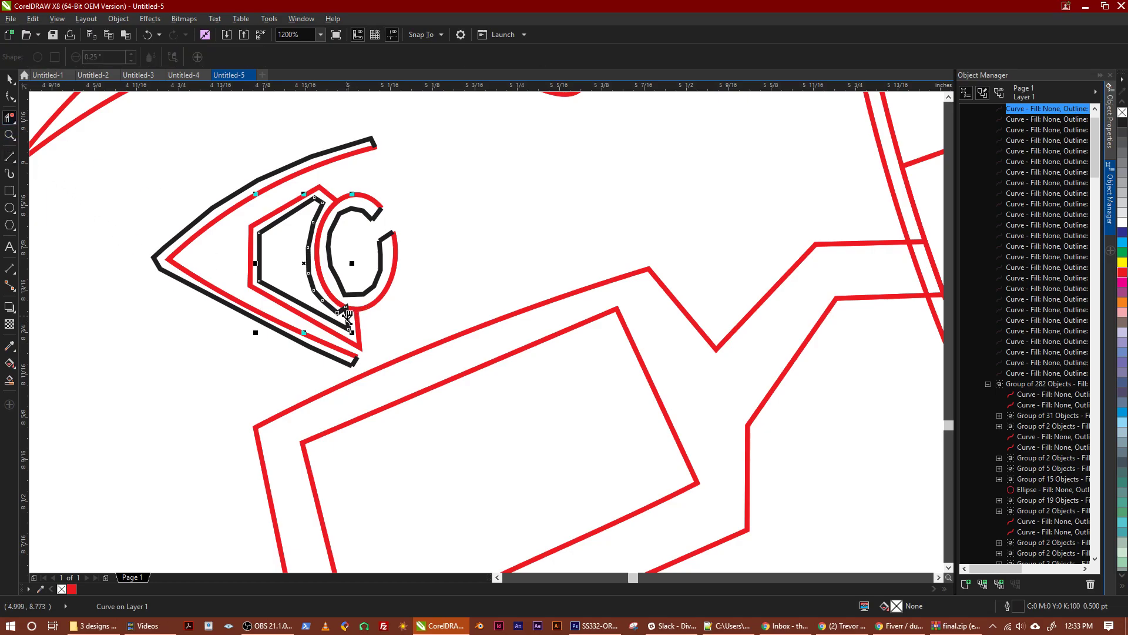
{"action": "key", "text": "Delete"}
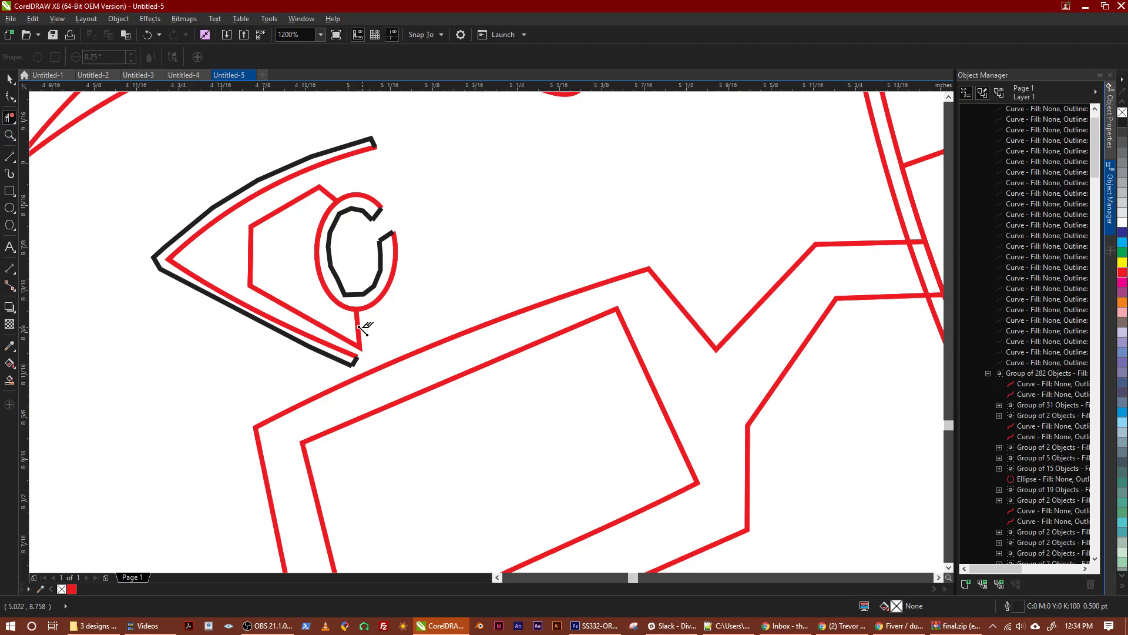
{"action": "key", "text": "ctrl+z"}
Move the closing node of the black iris loop down, away from the pupil ellipse, using the Shape tool
{"action": "left_click", "coordinate": [10, 96]}
{"action": "left_click", "coordinate": [10, 96]}
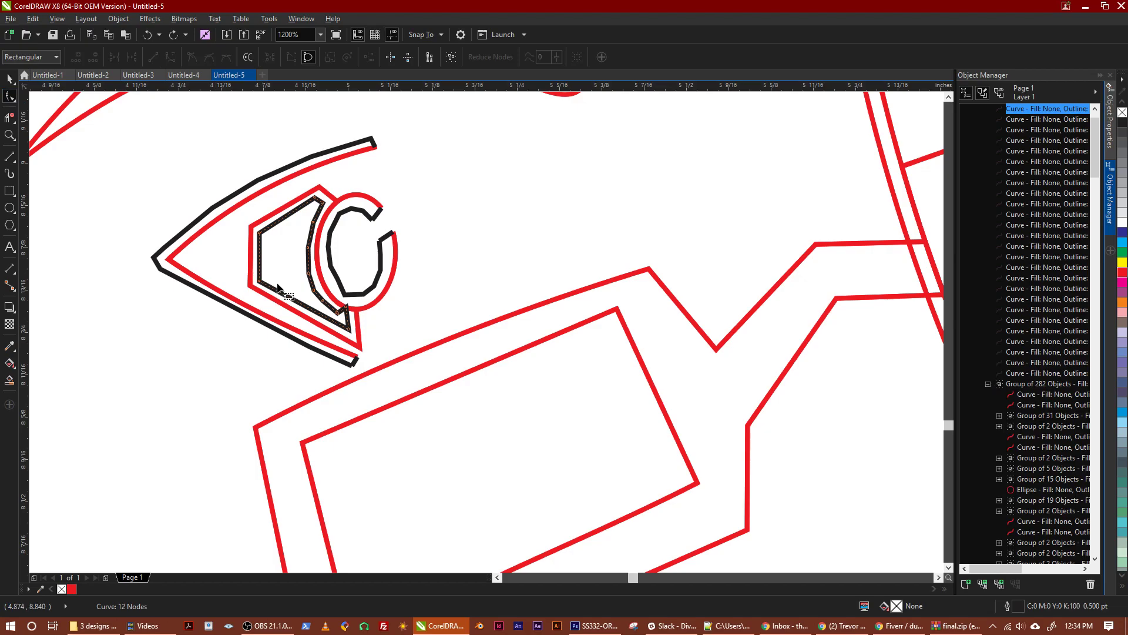
{"action": "left_click_drag", "start_coordinate": [345, 307], "coordinate": [348, 327]}
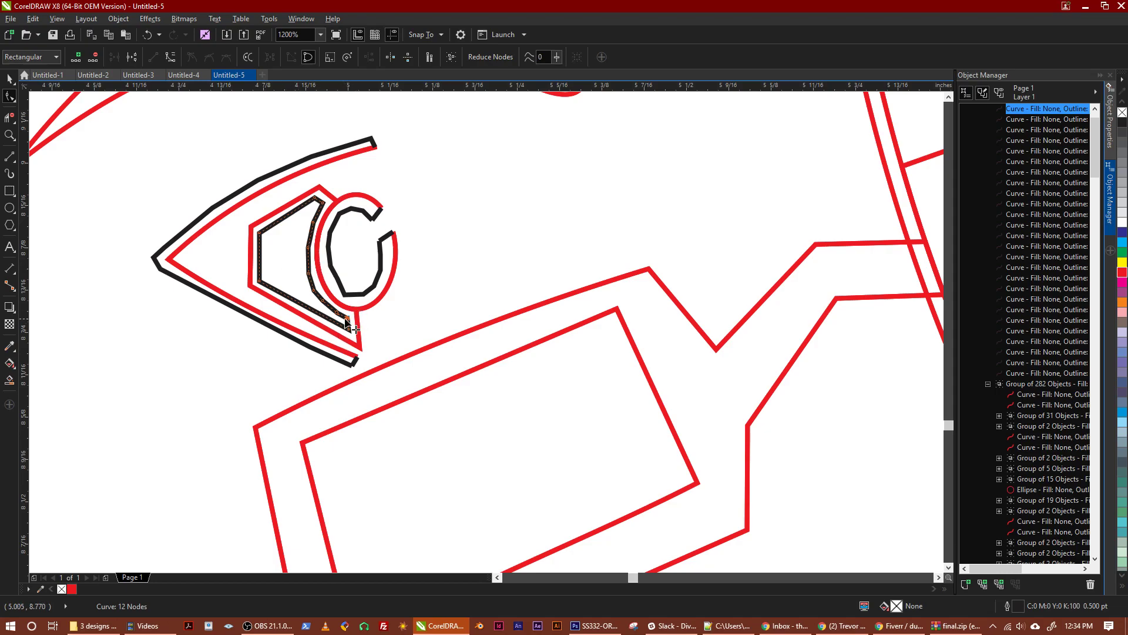
Bridge the iris outline's slanted upper edge and its inner black loop with two short lines, and delete the red and black pieces between them
{"action": "left_click", "coordinate": [9, 157]}
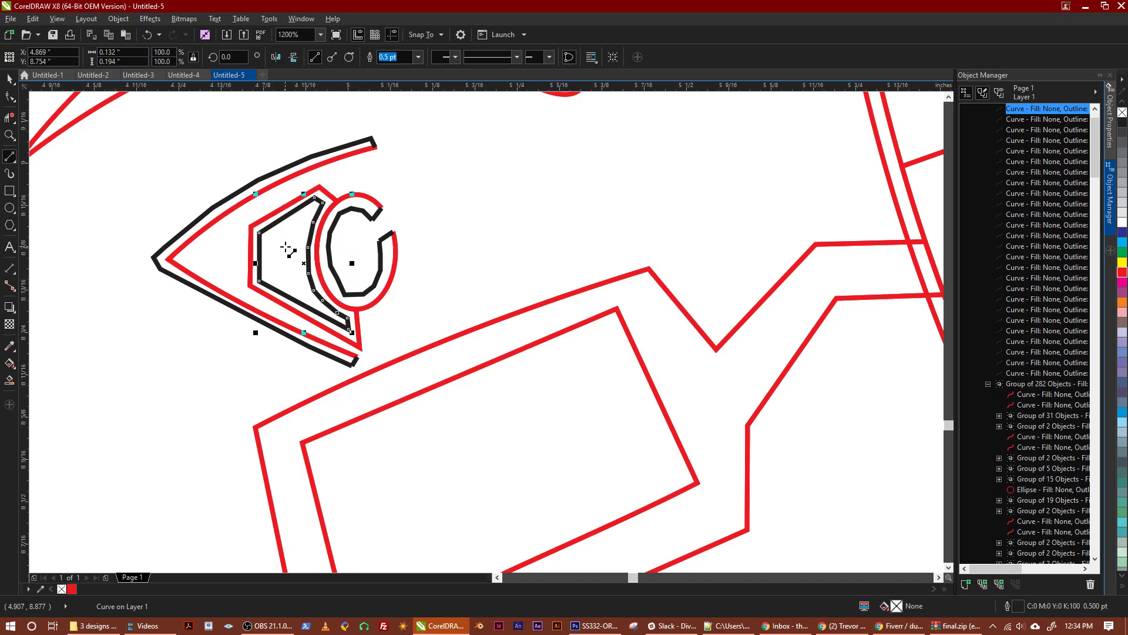
{"action": "left_click_drag", "start_coordinate": [279, 221], "coordinate": [271, 210]}
{"action": "scroll", "coordinate": [287, 209], "scroll_direction": "up", "scroll_amount": 2}
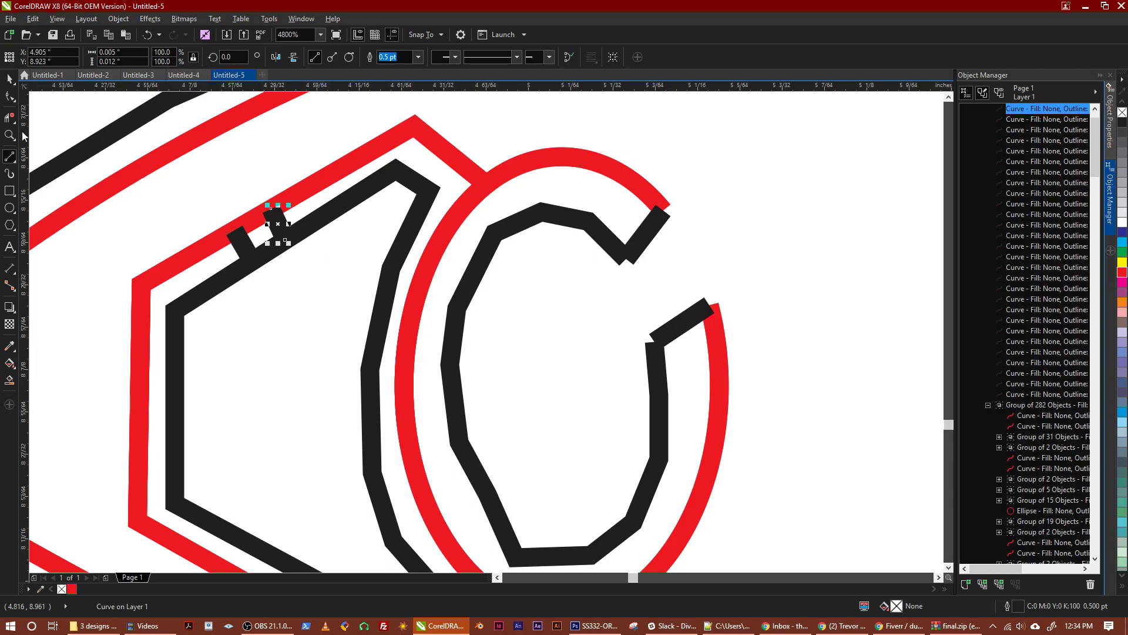
{"action": "left_click", "coordinate": [7, 119]}
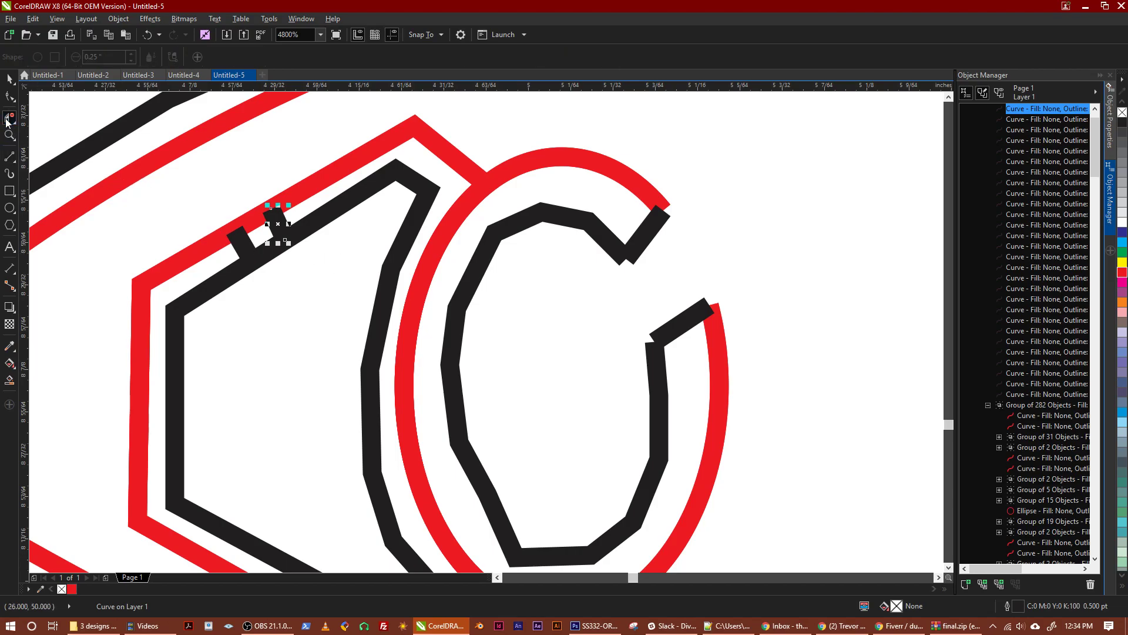
{"action": "left_click", "coordinate": [251, 217]}
{"action": "left_click", "coordinate": [271, 249]}
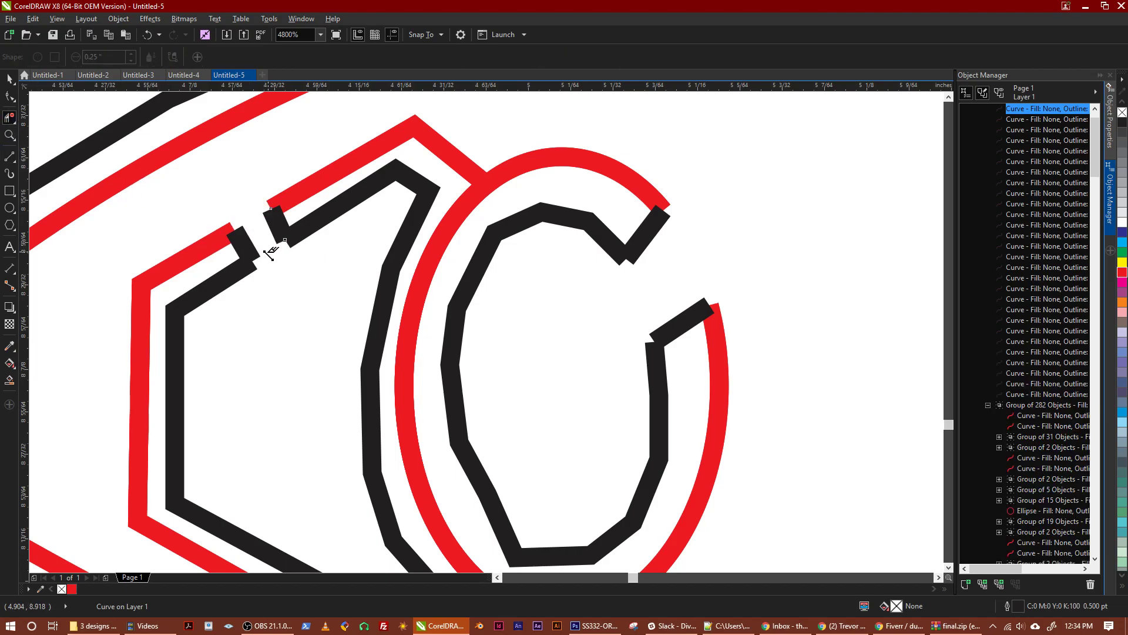
{"action": "left_click", "coordinate": [9, 119]}
{"action": "left_click", "coordinate": [9, 120]}
{"action": "scroll", "coordinate": [312, 291], "scroll_direction": "down", "scroll_amount": 1}
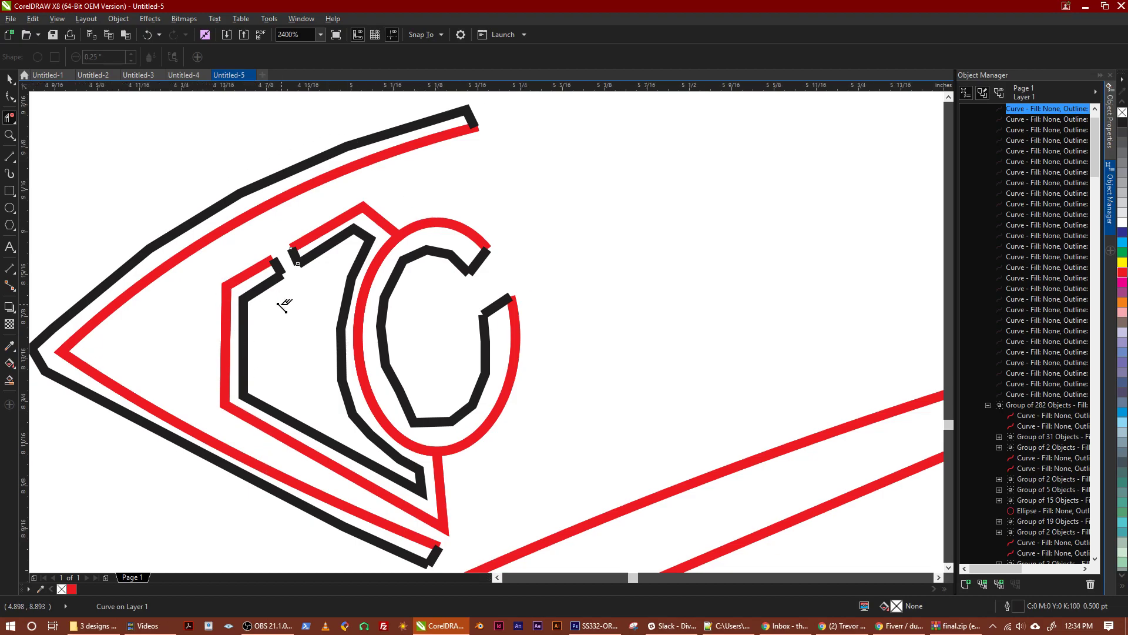
{"action": "scroll", "coordinate": [284, 305], "scroll_direction": "down", "scroll_amount": 1}
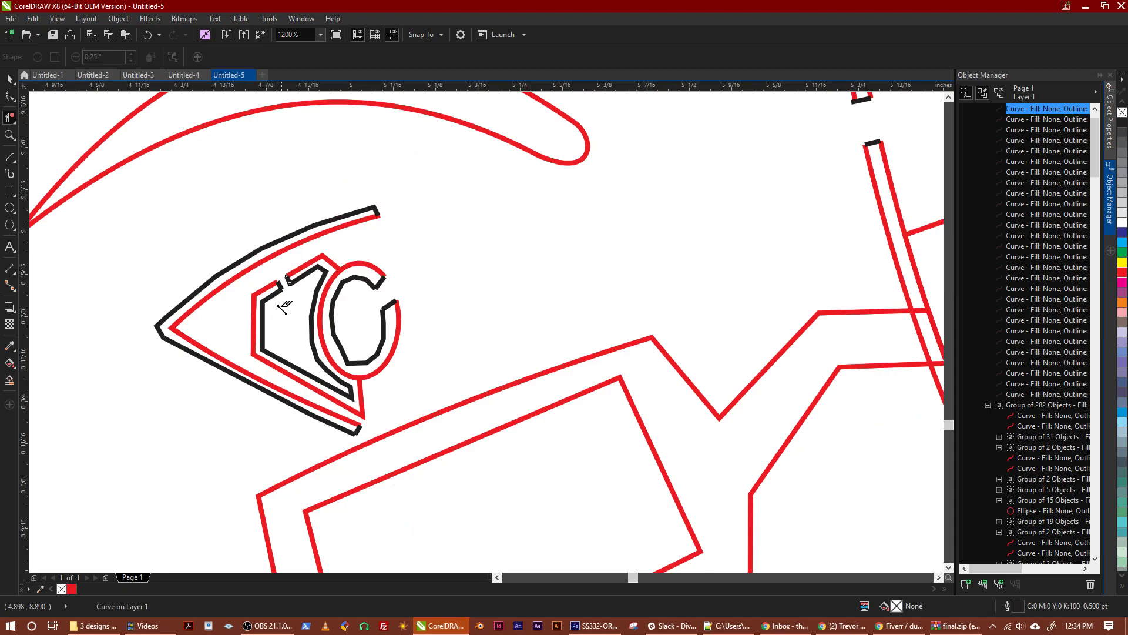
{"action": "left_click", "coordinate": [10, 79]}
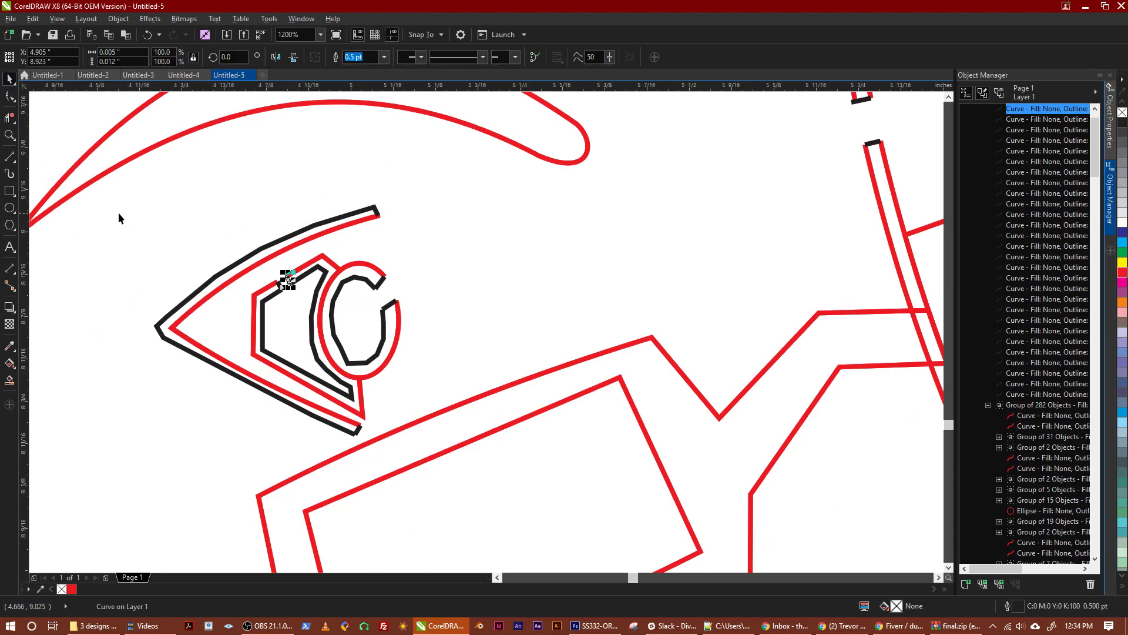
{"action": "left_click", "coordinate": [192, 306]}
{"action": "left_click_drag", "start_coordinate": [100, 228], "coordinate": [131, 244]}
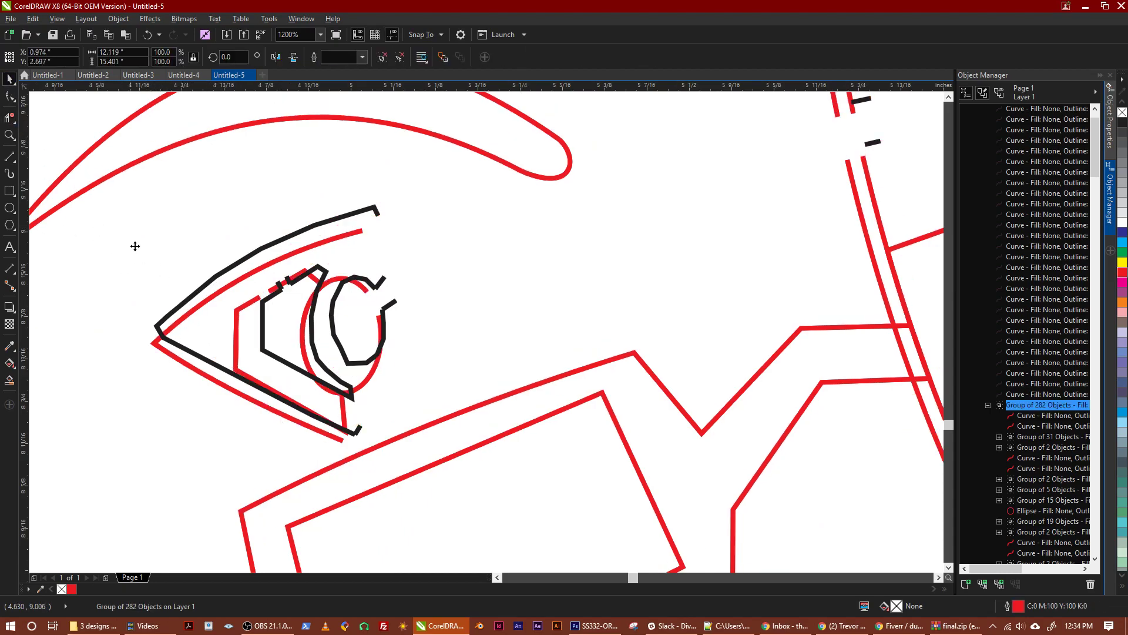
{"action": "key", "text": "ctrl+z"}
Select all objects on the page and set their outline color to red
{"action": "scroll", "coordinate": [206, 236], "scroll_direction": "down", "scroll_amount": 4}
{"action": "scroll", "coordinate": [336, 276], "scroll_direction": "down", "scroll_amount": 1}
{"action": "key", "text": "ctrl+a"}
{"action": "scroll", "coordinate": [301, 296], "scroll_direction": "up", "scroll_amount": 3}
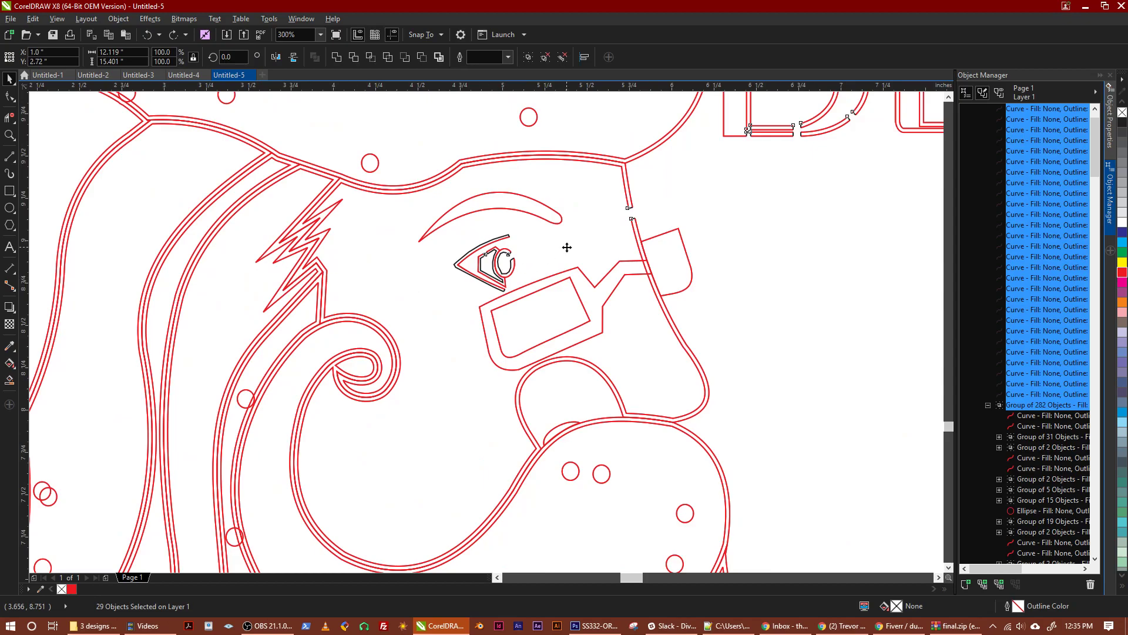
{"action": "scroll", "coordinate": [567, 247], "scroll_direction": "up", "scroll_amount": 8}
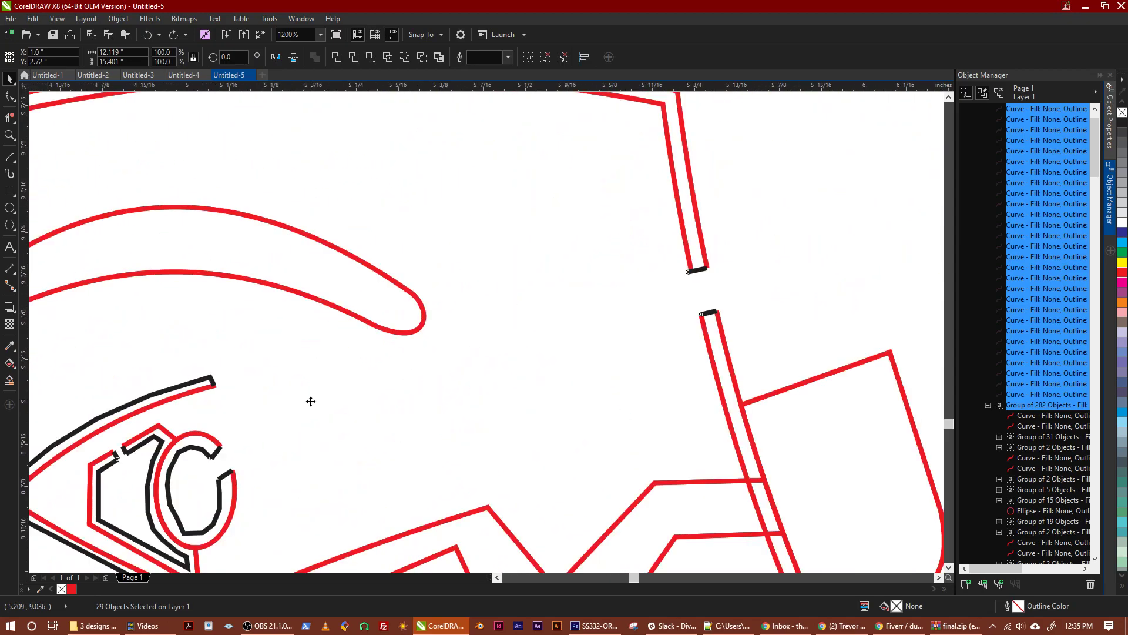
{"action": "left_click_drag", "start_coordinate": [311, 400], "coordinate": [509, 298]}
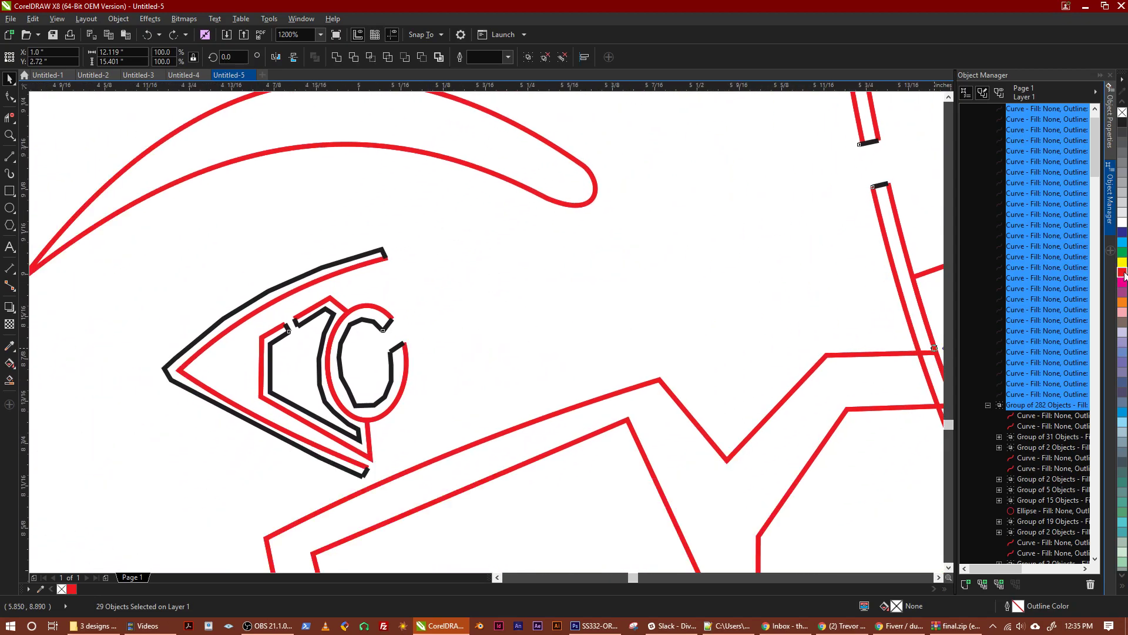
{"action": "right_click", "coordinate": [1123, 273]}
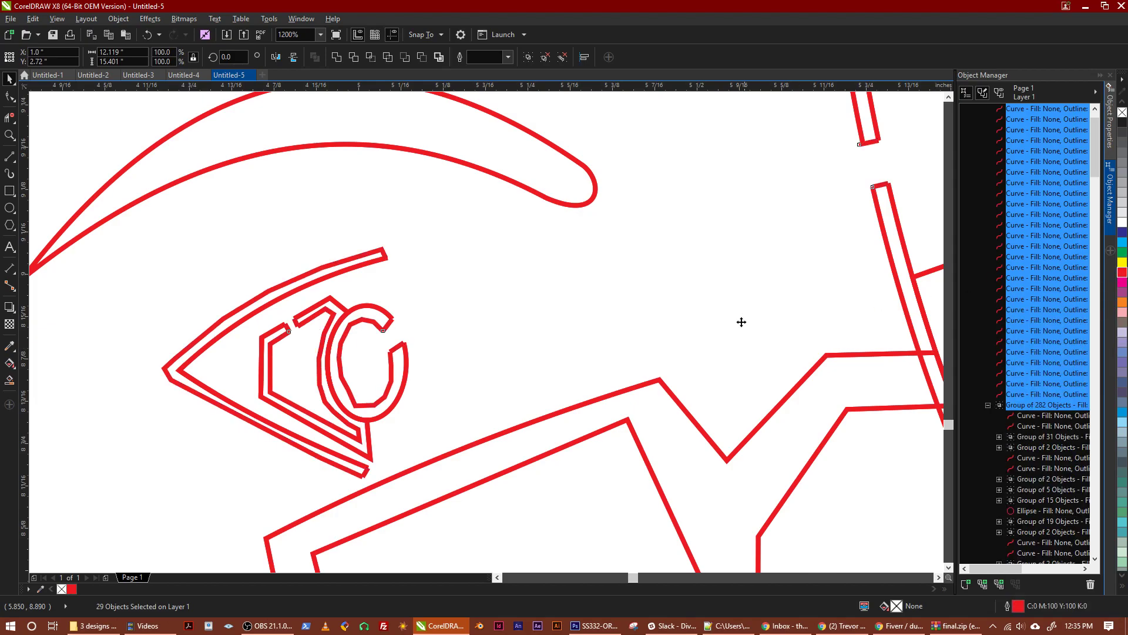
Examine the recolored eye, the glasses area, the letter B and the overall ornament
{"action": "scroll", "coordinate": [536, 339], "scroll_direction": "down", "scroll_amount": 1}
{"action": "left_click_drag", "start_coordinate": [536, 338], "coordinate": [408, 257]}
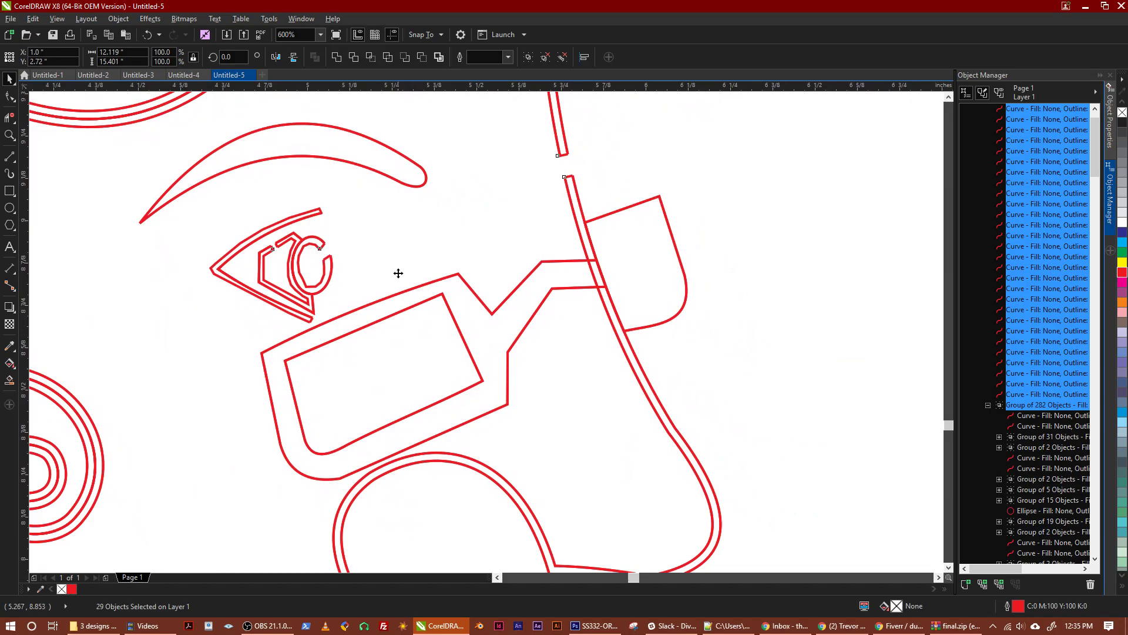
{"action": "left_click_drag", "start_coordinate": [484, 247], "coordinate": [363, 282]}
{"action": "scroll", "coordinate": [356, 249], "scroll_direction": "down", "scroll_amount": 1}
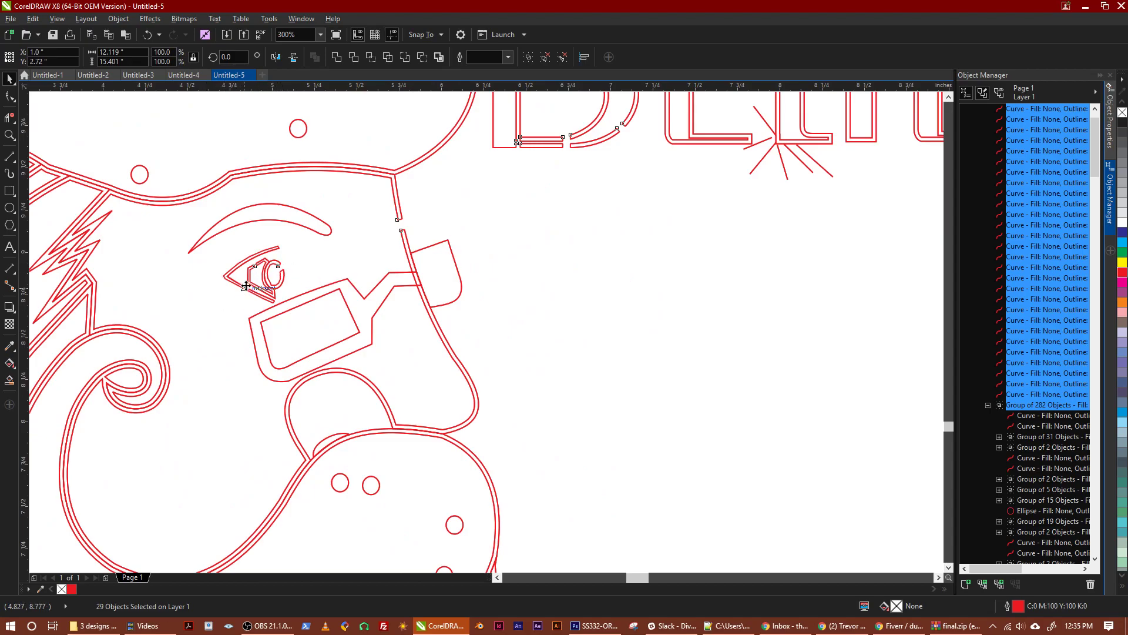
{"action": "scroll", "coordinate": [254, 269], "scroll_direction": "up", "scroll_amount": 1}
{"action": "scroll", "coordinate": [271, 274], "scroll_direction": "up", "scroll_amount": 2}
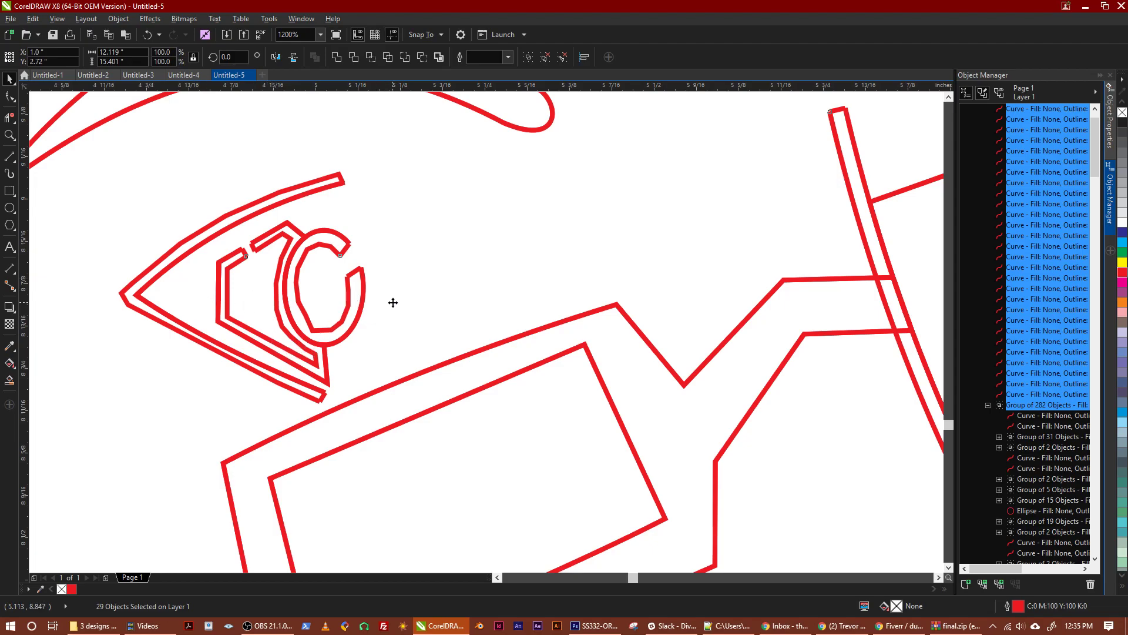
{"action": "scroll", "coordinate": [406, 302], "scroll_direction": "down", "scroll_amount": 1}
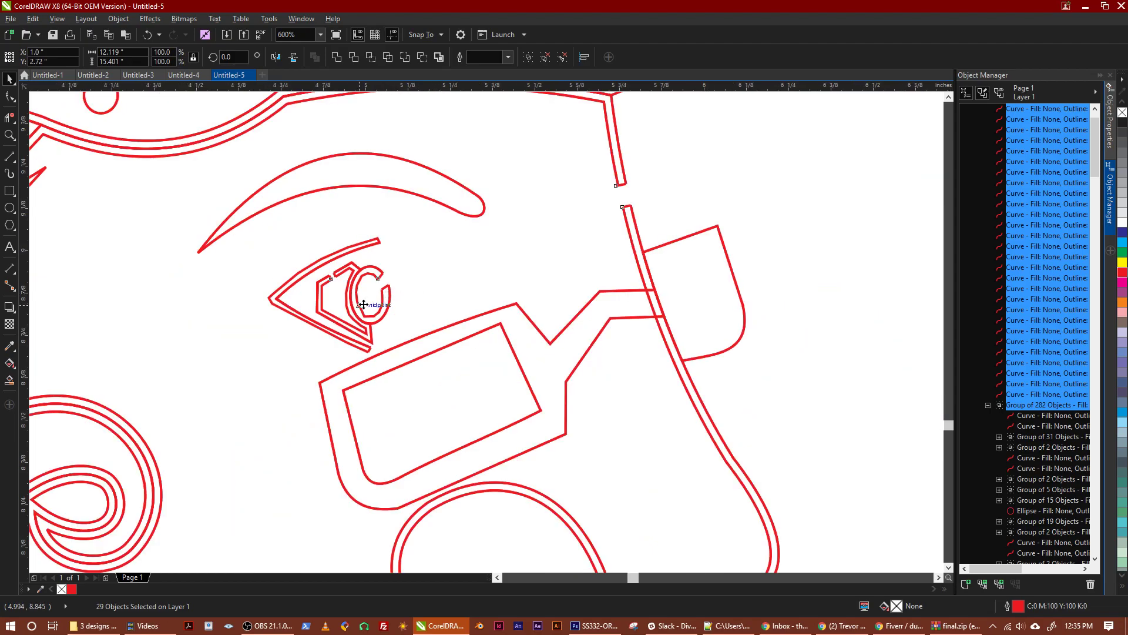
{"action": "scroll", "coordinate": [363, 305], "scroll_direction": "down", "scroll_amount": 3}
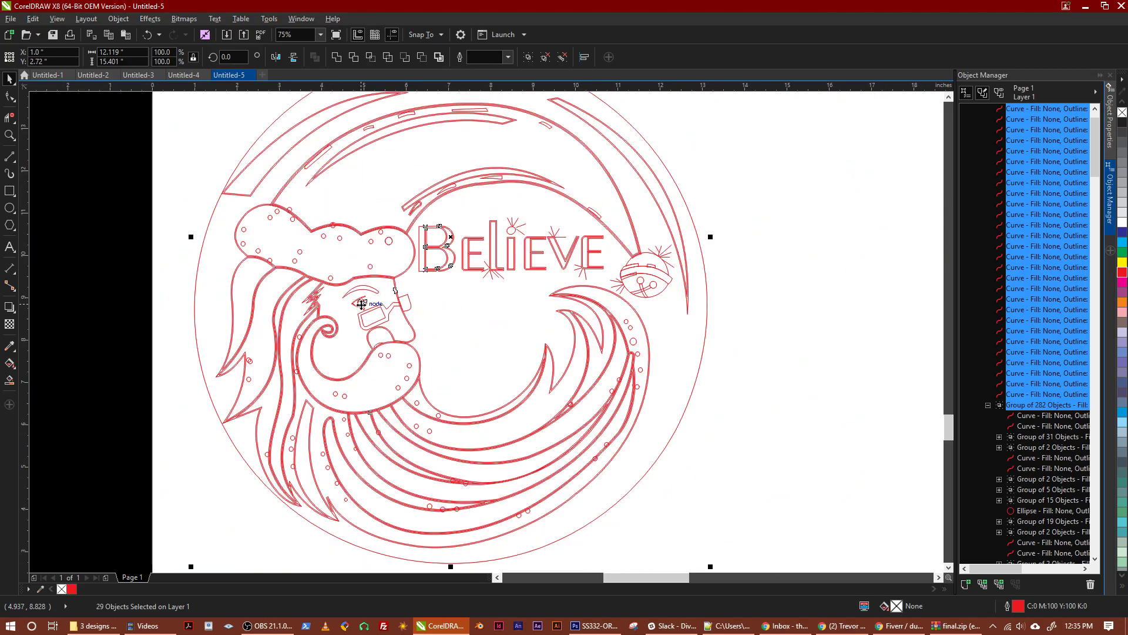
{"action": "scroll", "coordinate": [406, 339], "scroll_direction": "up", "scroll_amount": 1}
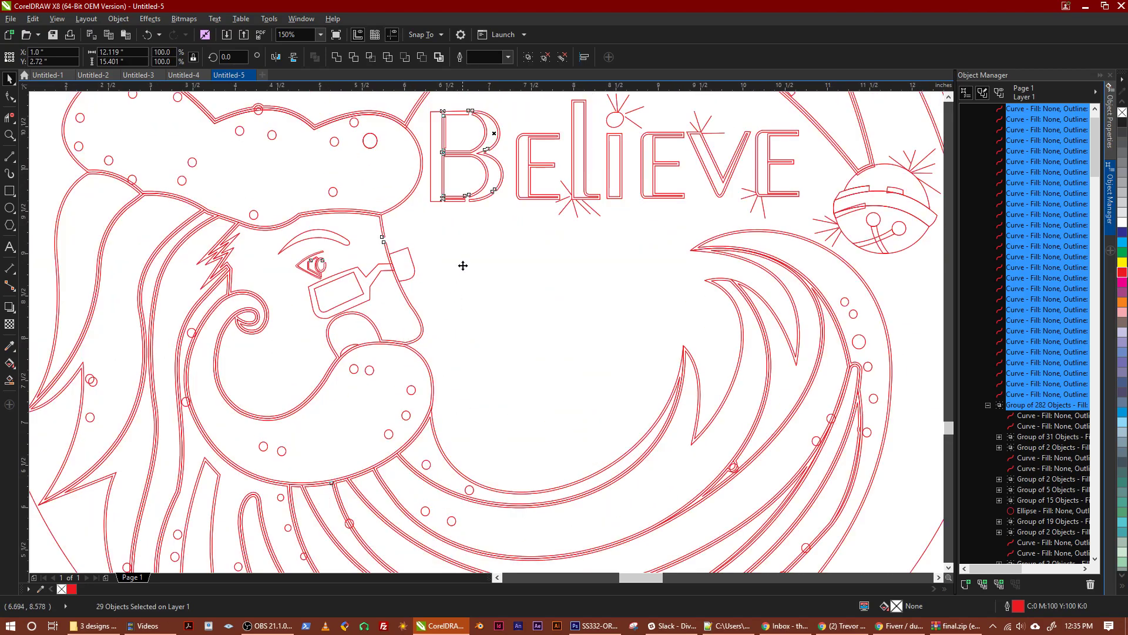
{"action": "scroll", "coordinate": [450, 263], "scroll_direction": "up", "scroll_amount": 2}
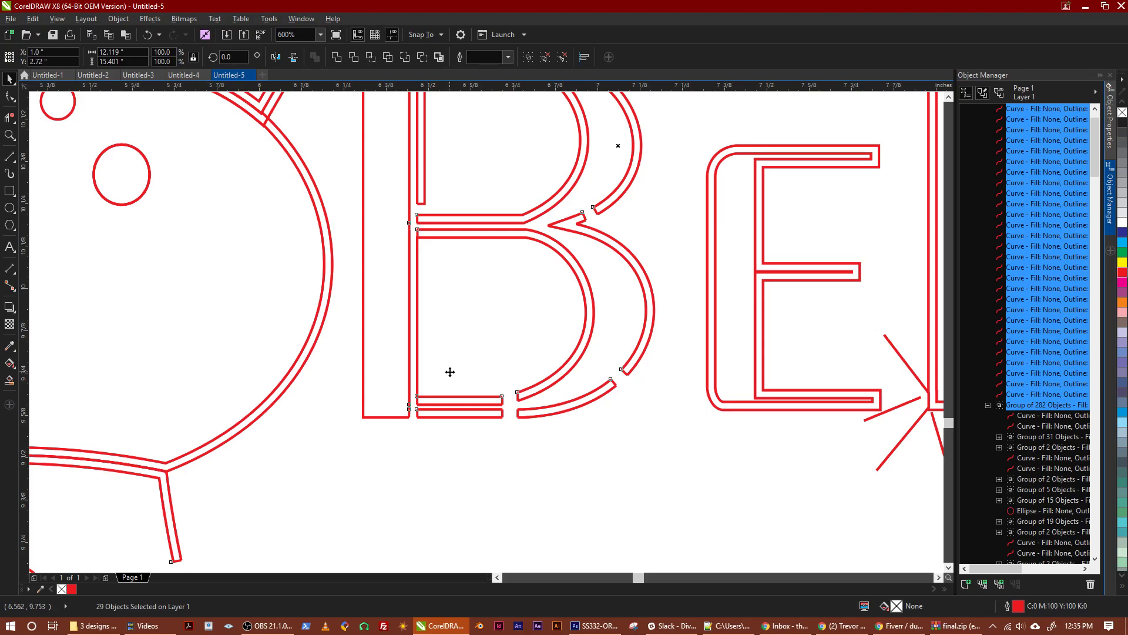
{"action": "scroll", "coordinate": [523, 264], "scroll_direction": "down", "scroll_amount": 8}
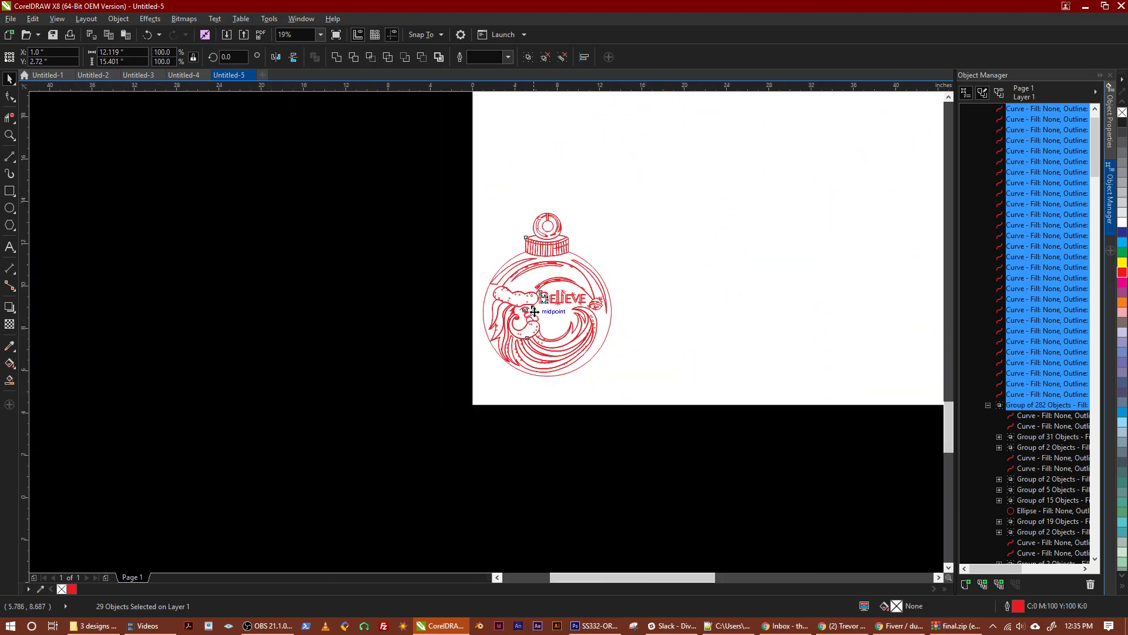